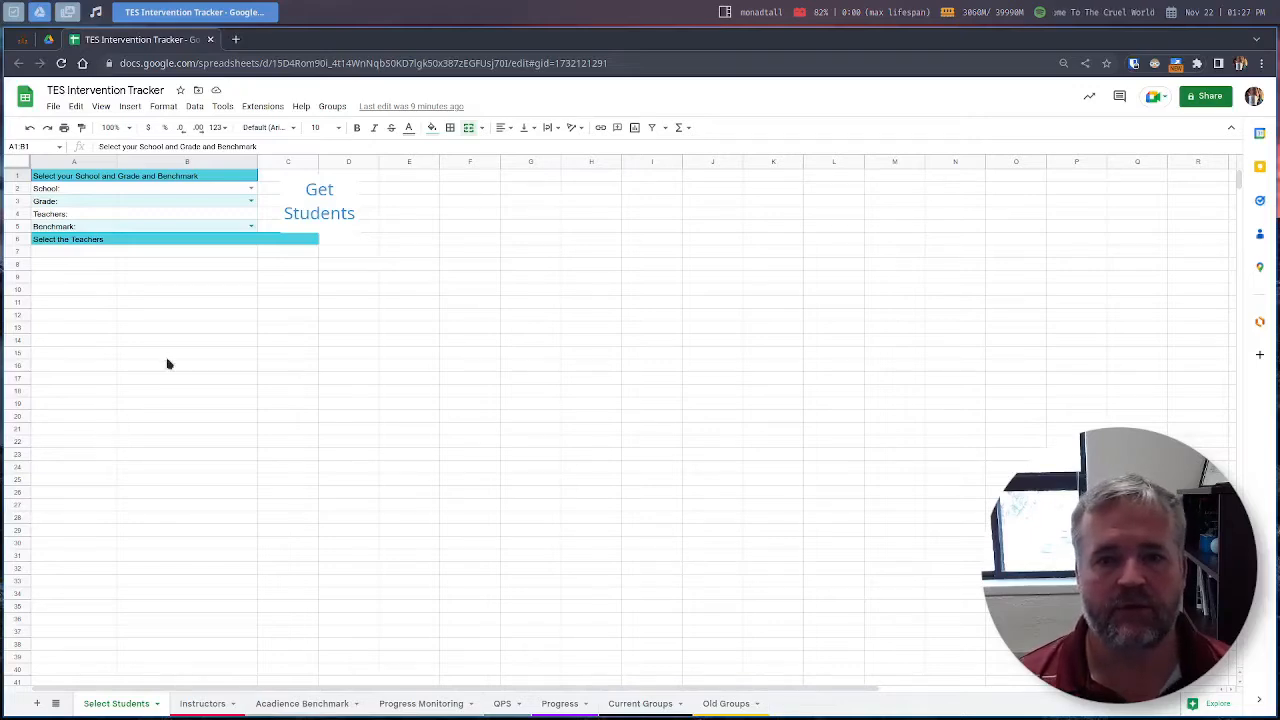
# Step: Duplicate the tracker as 'Copy of TES Intervention Tracker' with the default name
pyautogui.click(53, 106)
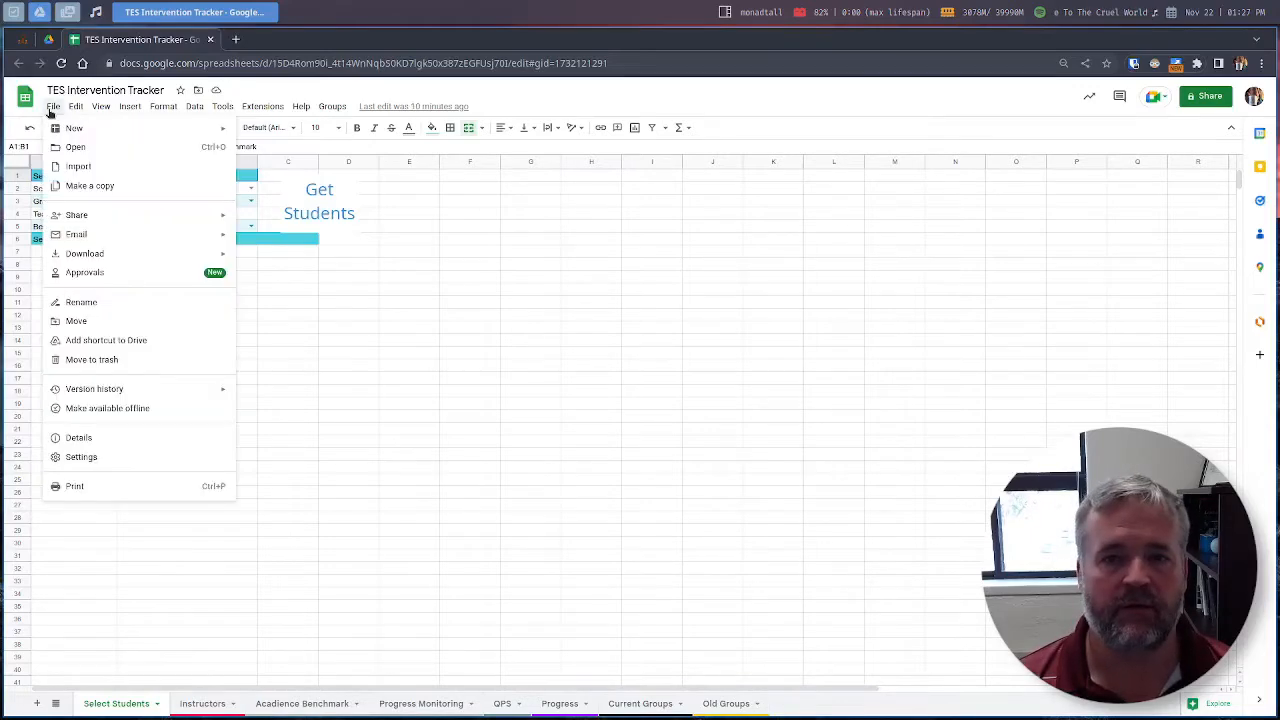
pyautogui.moveTo(76, 106)
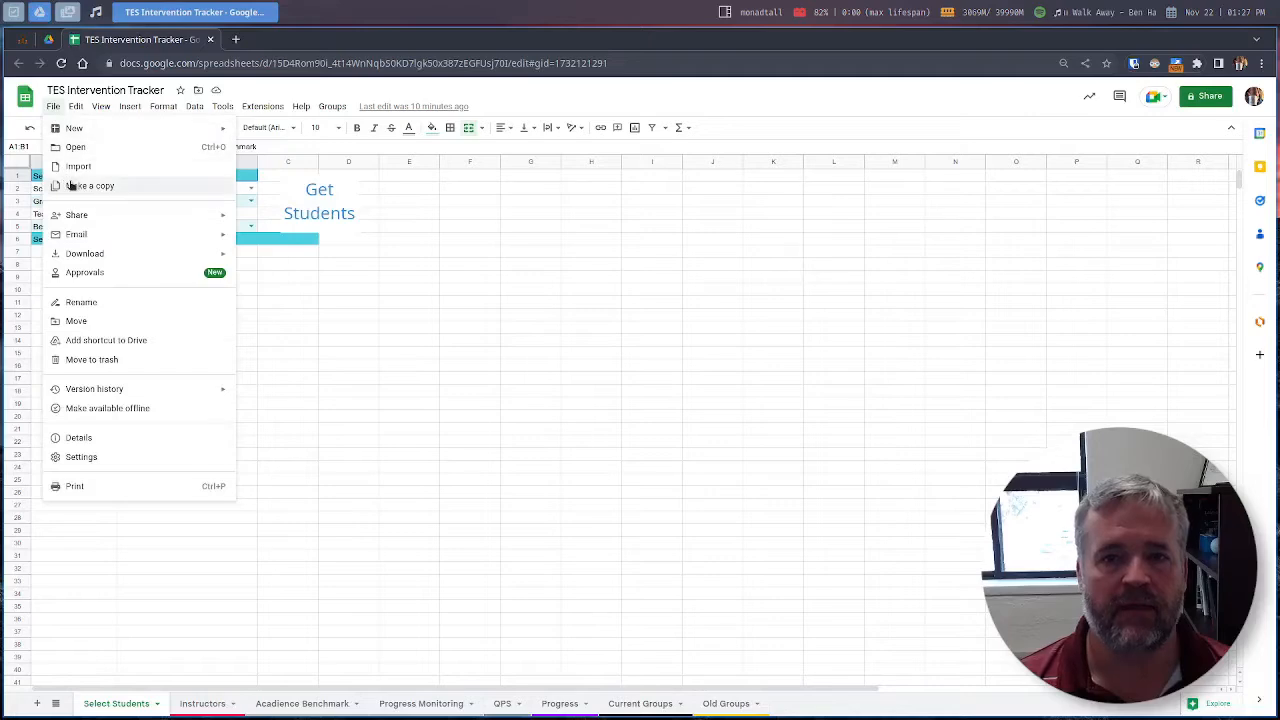
pyautogui.click(70, 186)
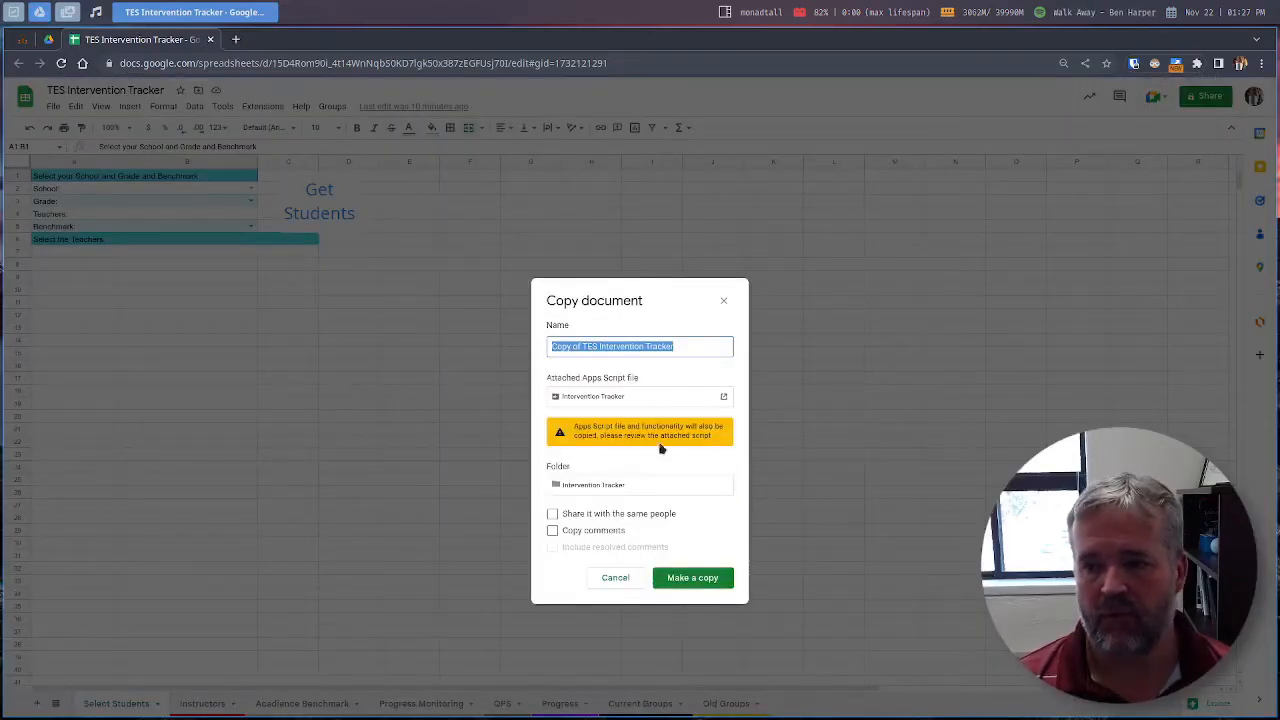
pyautogui.click(691, 580)
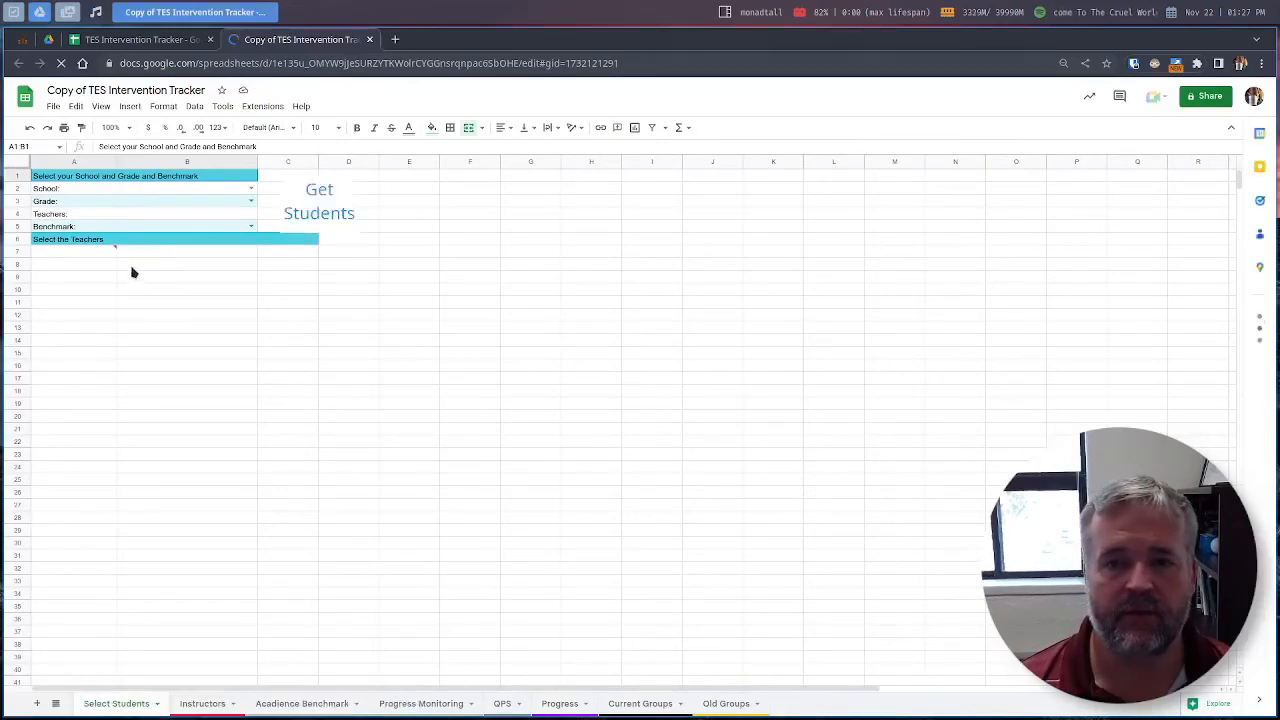
# Step: Allow access, pick Tsé'bi'nidzisgai Elementary, grade 3, benchmark beginning, and tick both teachers
pyautogui.moveTo(115, 259)
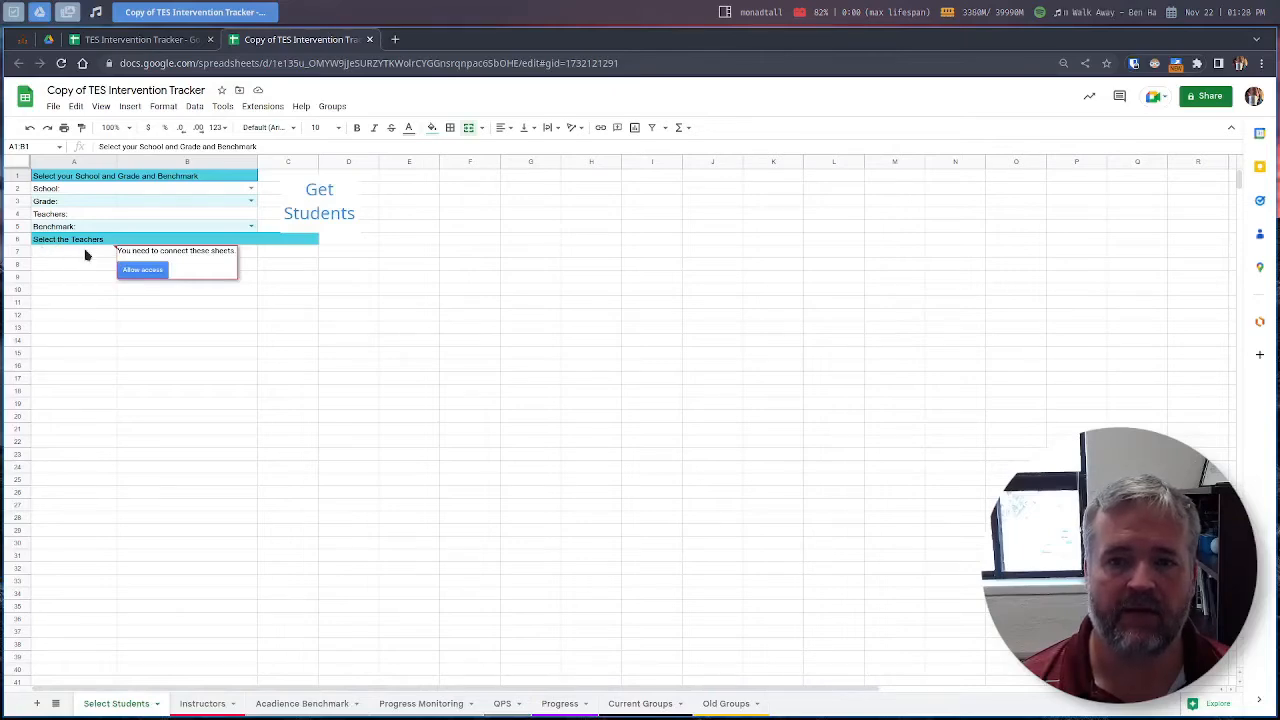
pyautogui.click(137, 274)
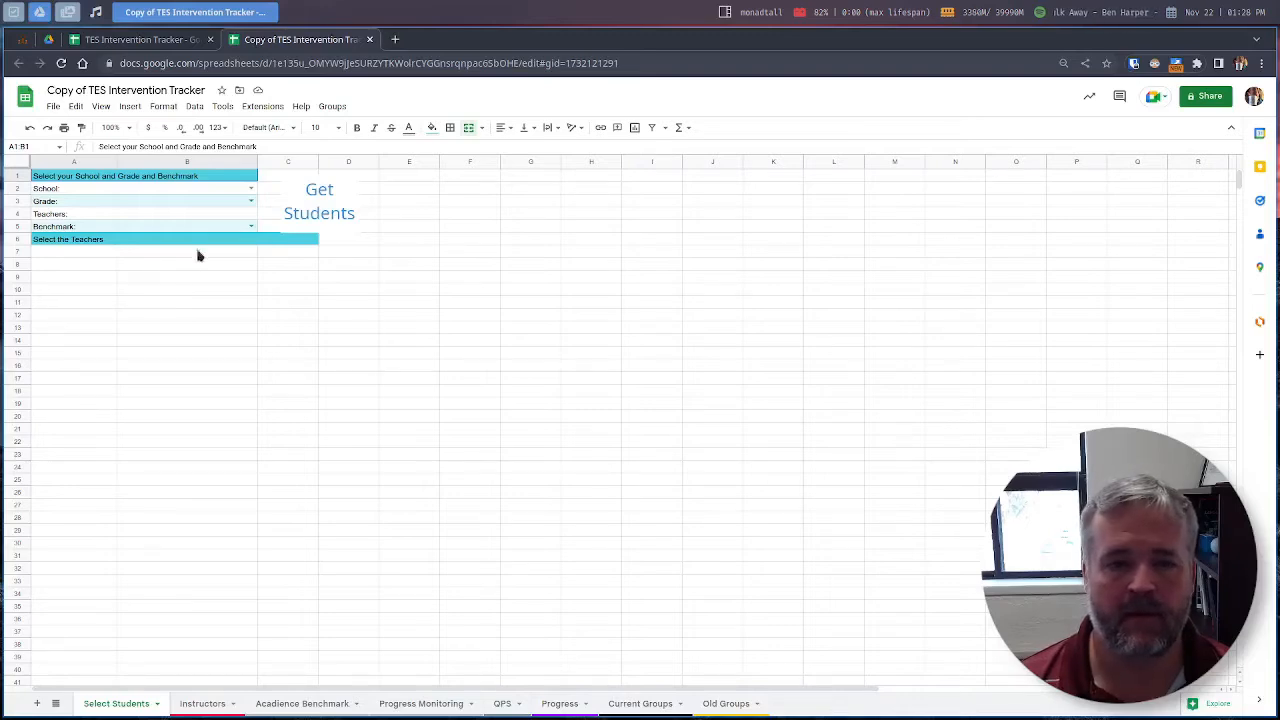
pyautogui.click(253, 191)
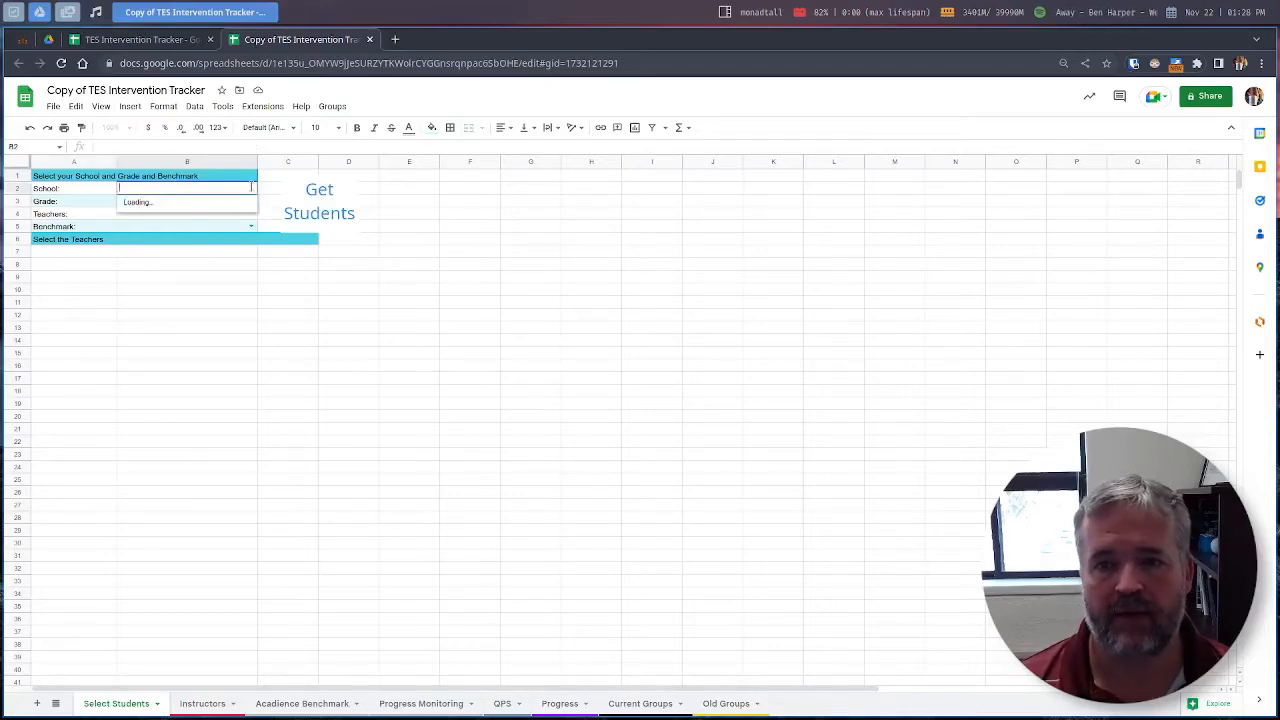
pyautogui.click(168, 287)
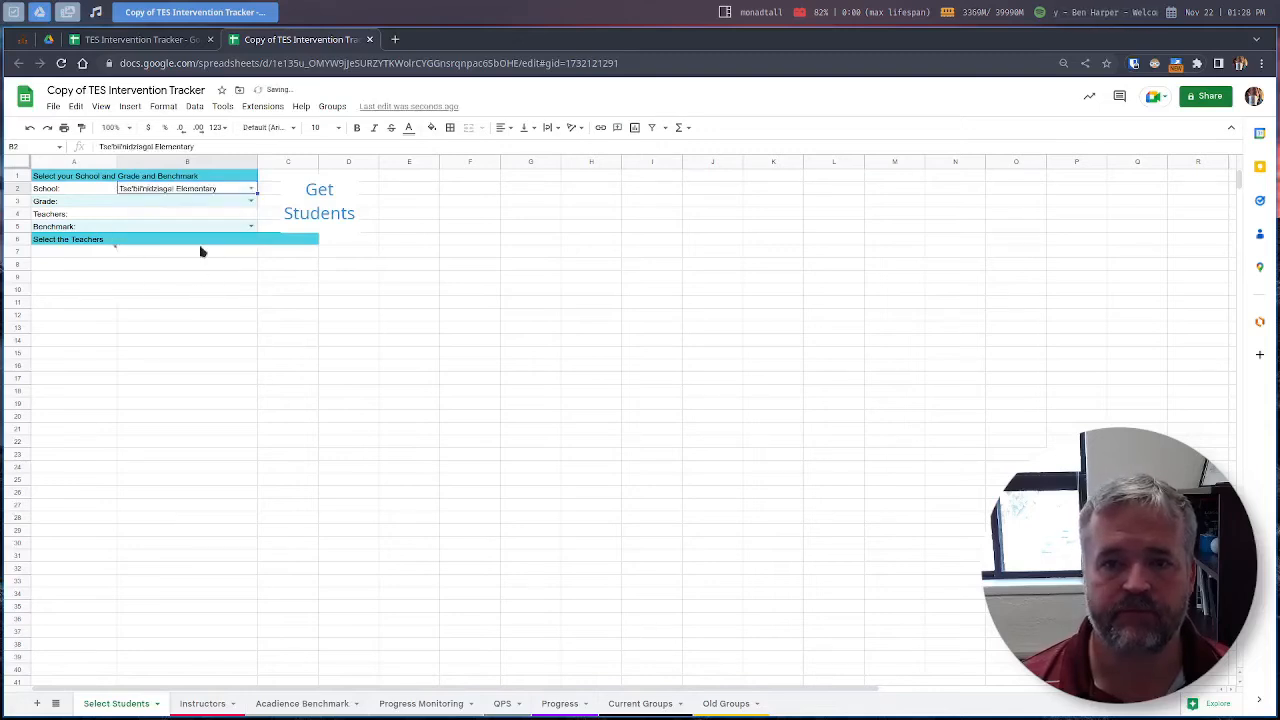
pyautogui.click(251, 201)
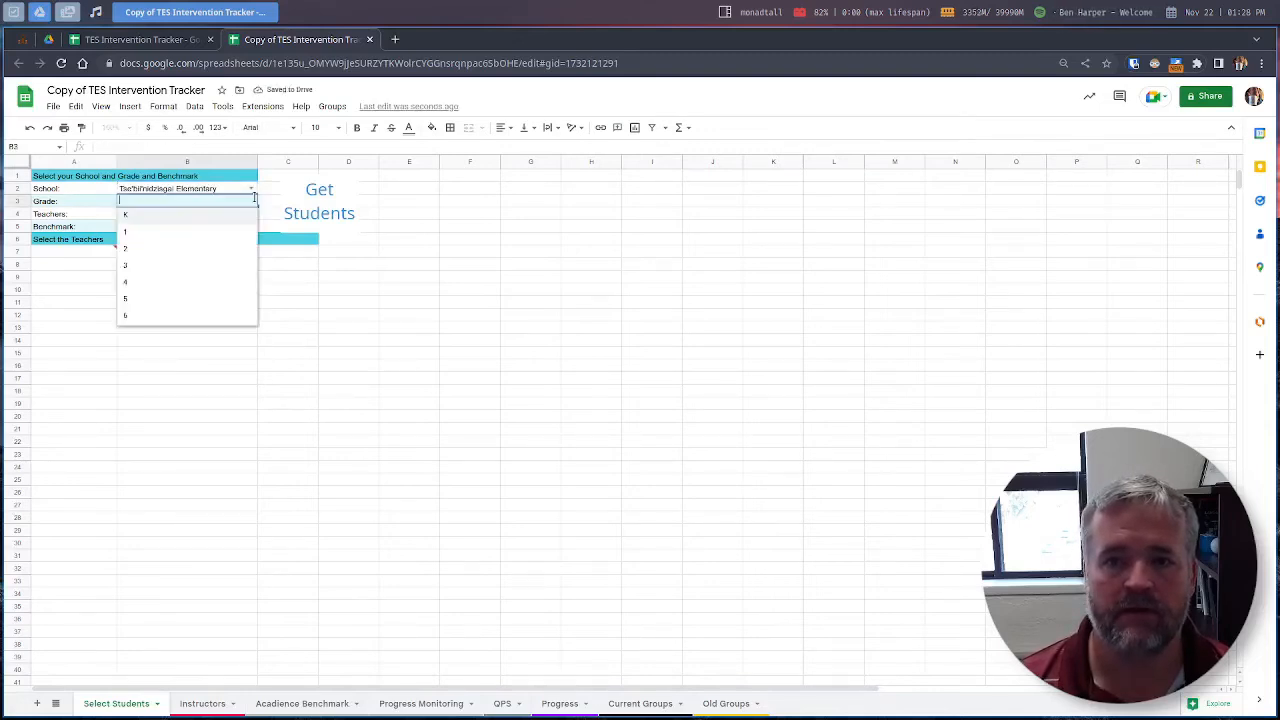
pyautogui.click(223, 271)
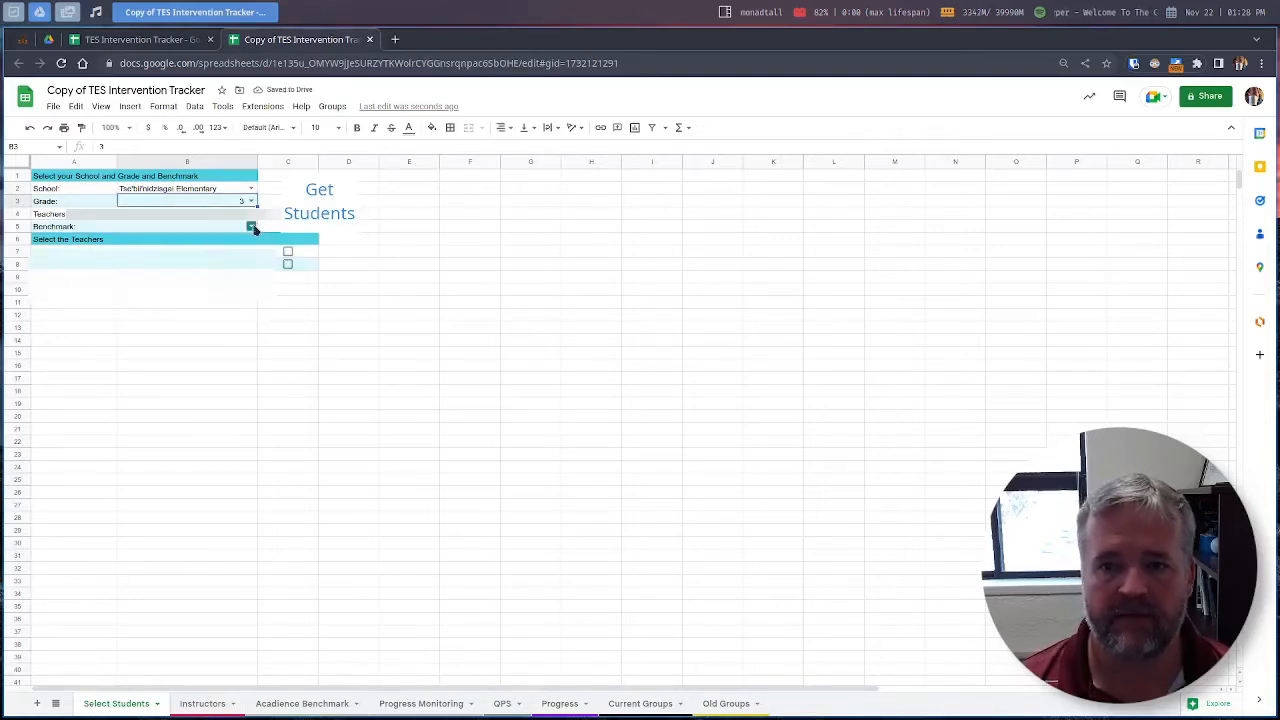
pyautogui.click(251, 225)
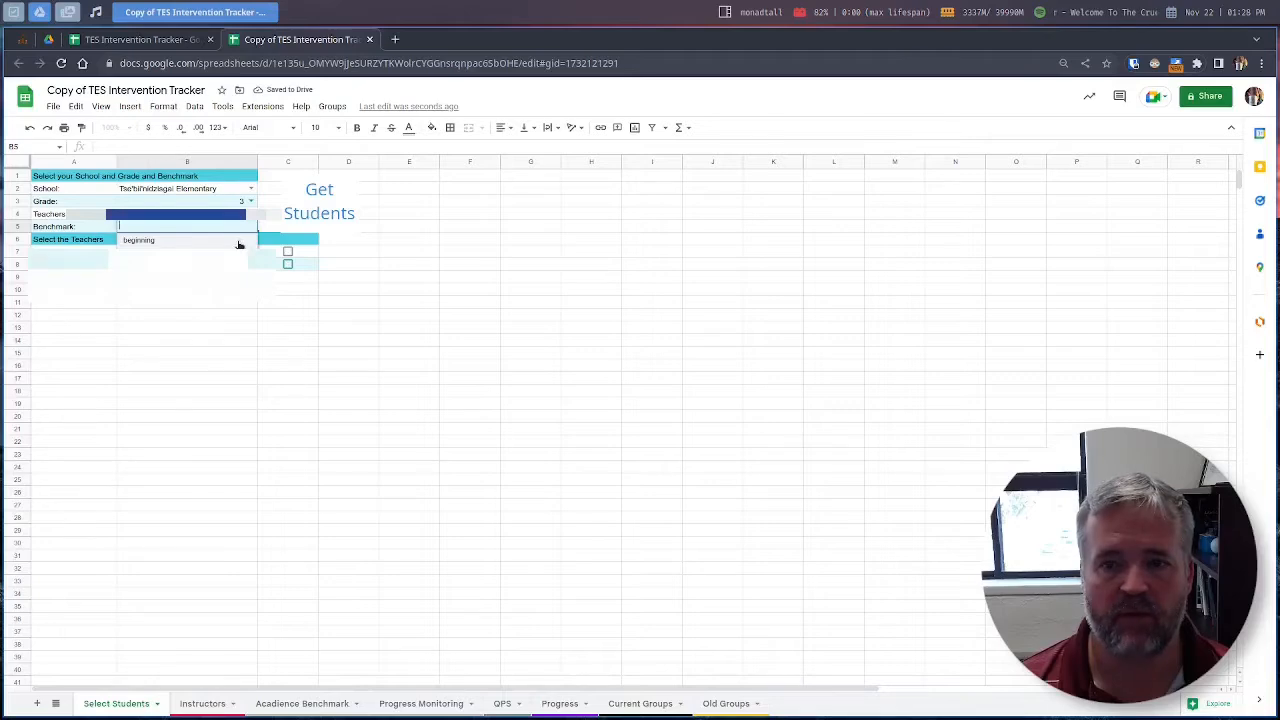
pyautogui.click(239, 241)
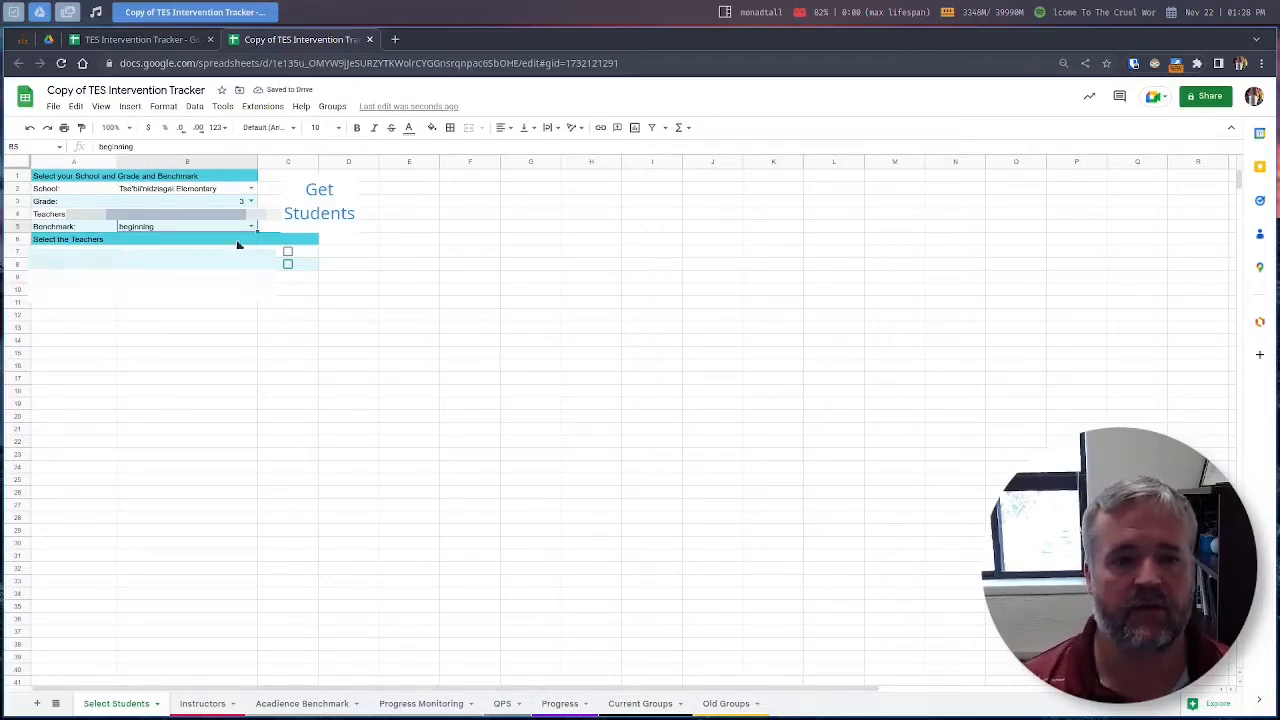
pyautogui.click(287, 253)
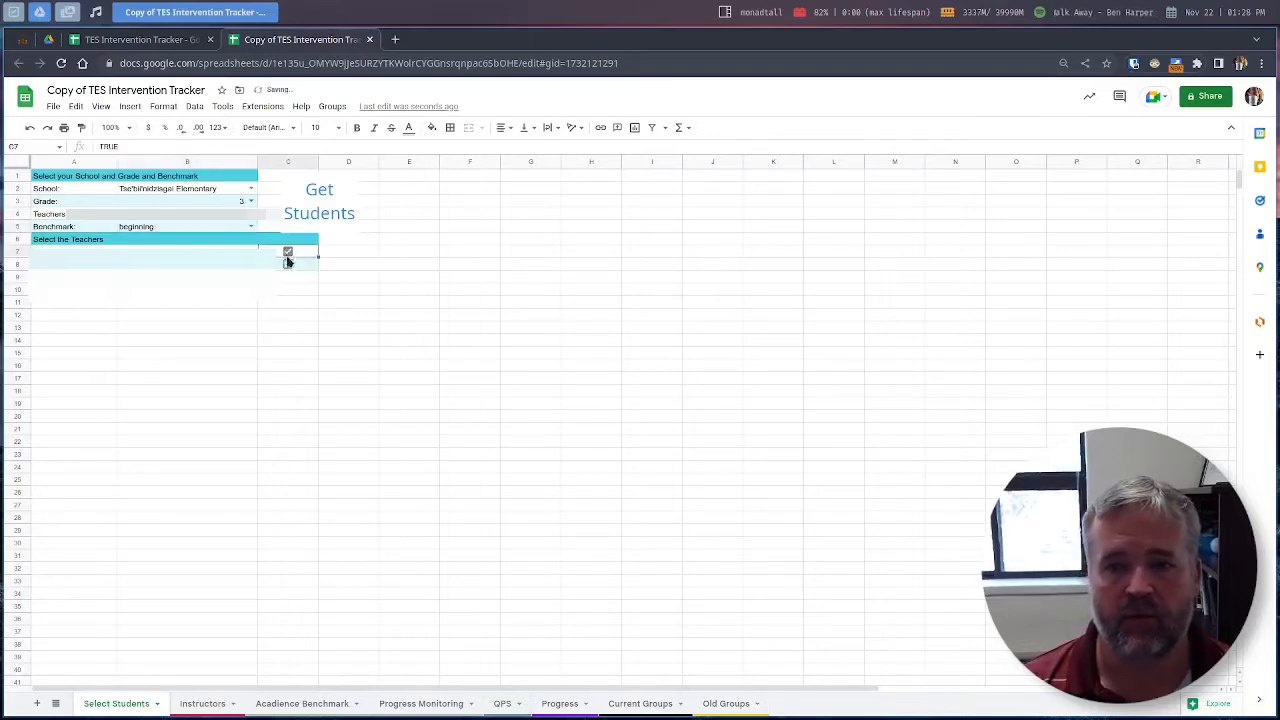
pyautogui.click(288, 265)
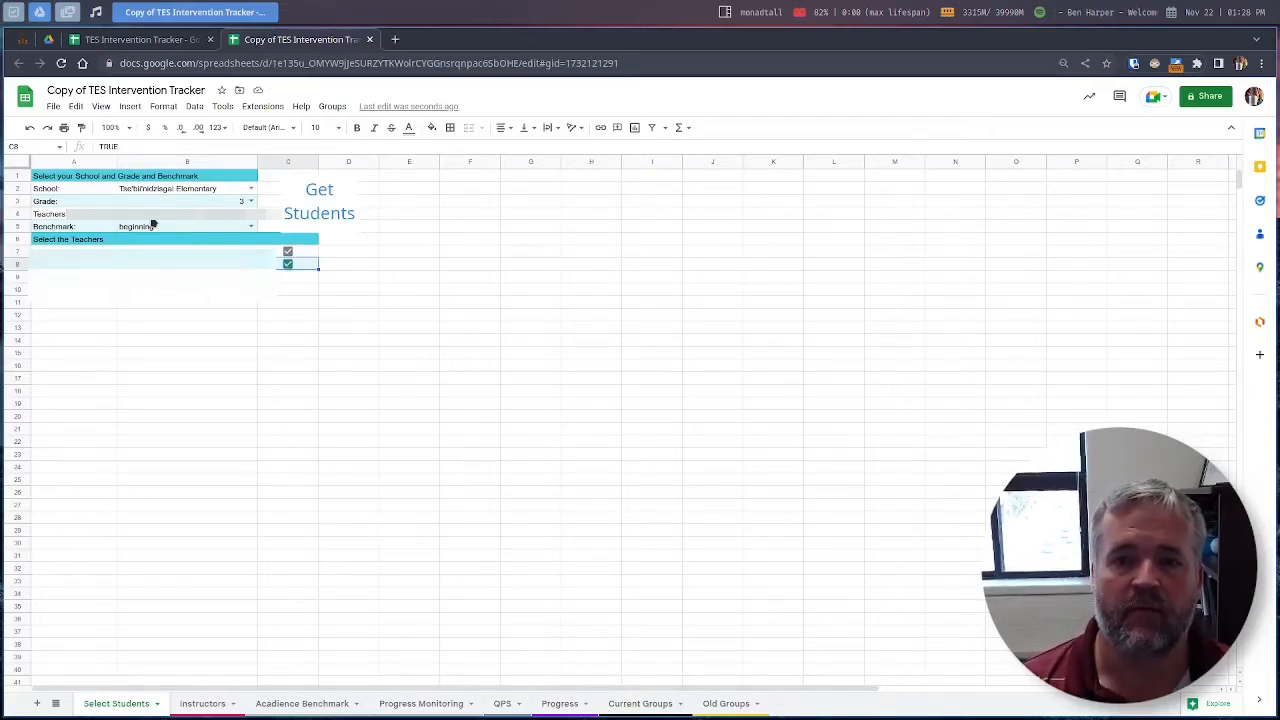
# Step: Run Get Students and authorize the Intervention Tracker script for the Google account
pyautogui.click(312, 205)
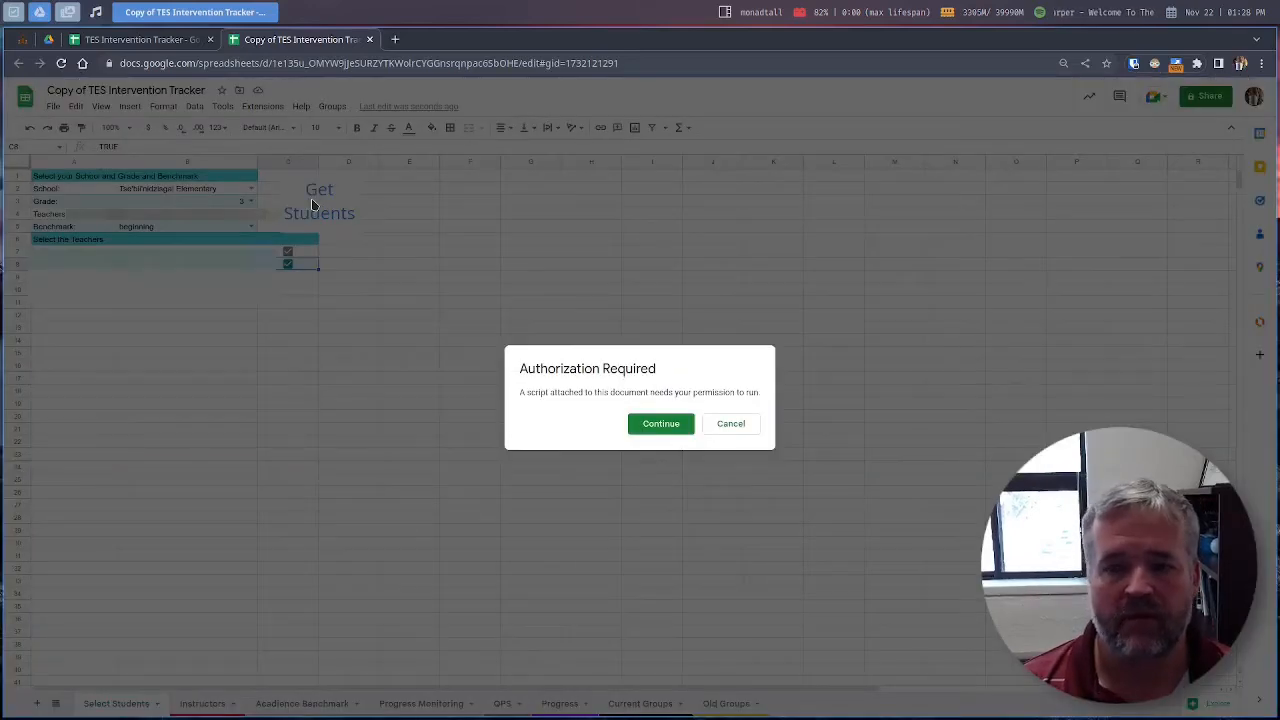
pyautogui.click(672, 424)
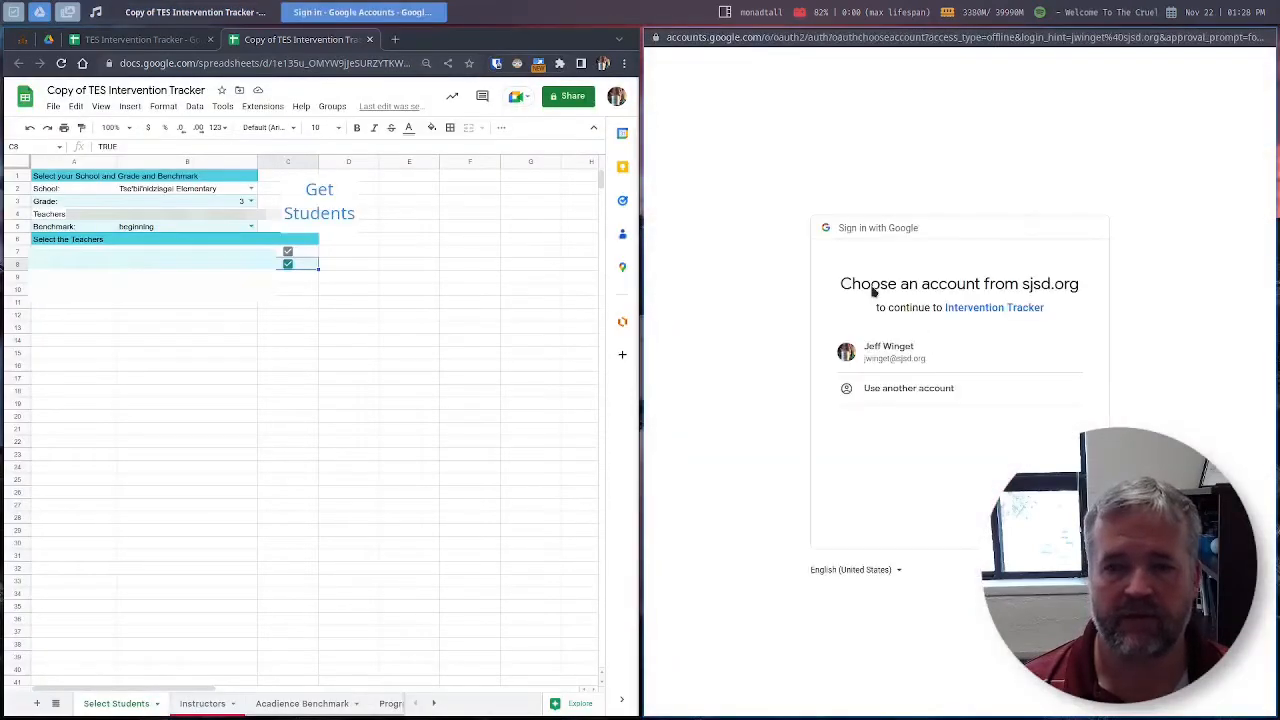
pyautogui.click(890, 361)
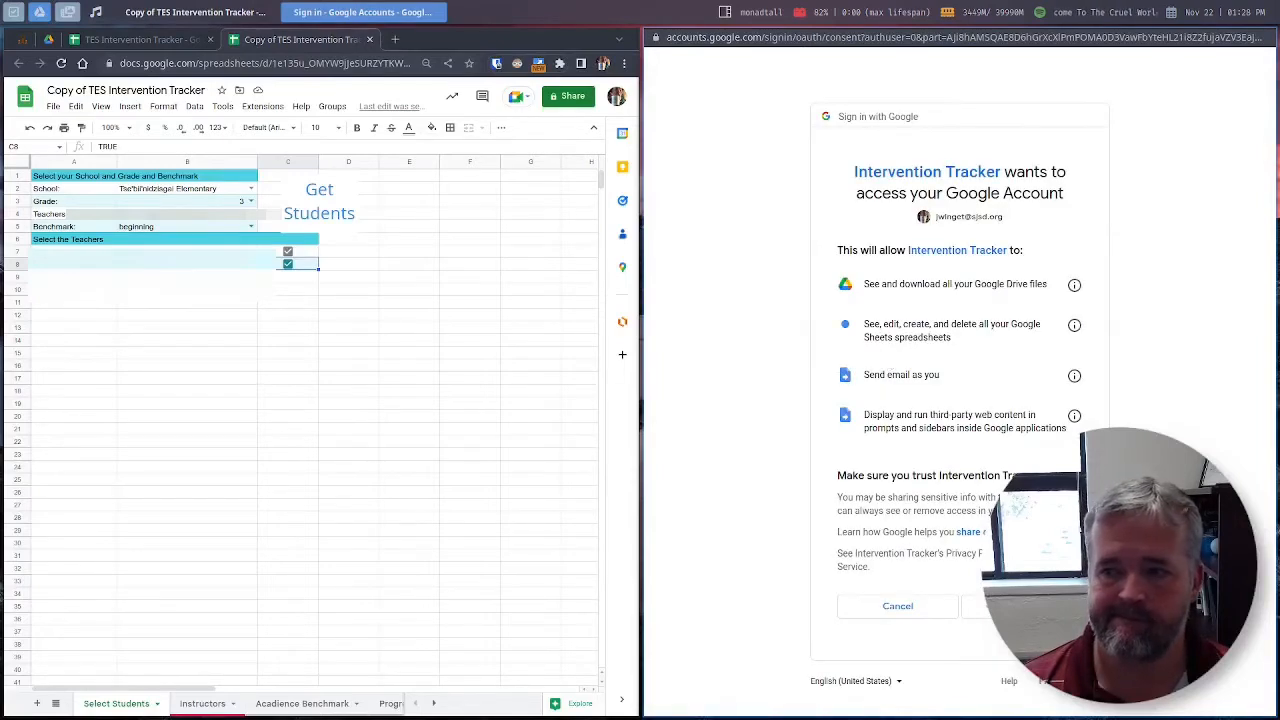
pyautogui.click(975, 606)
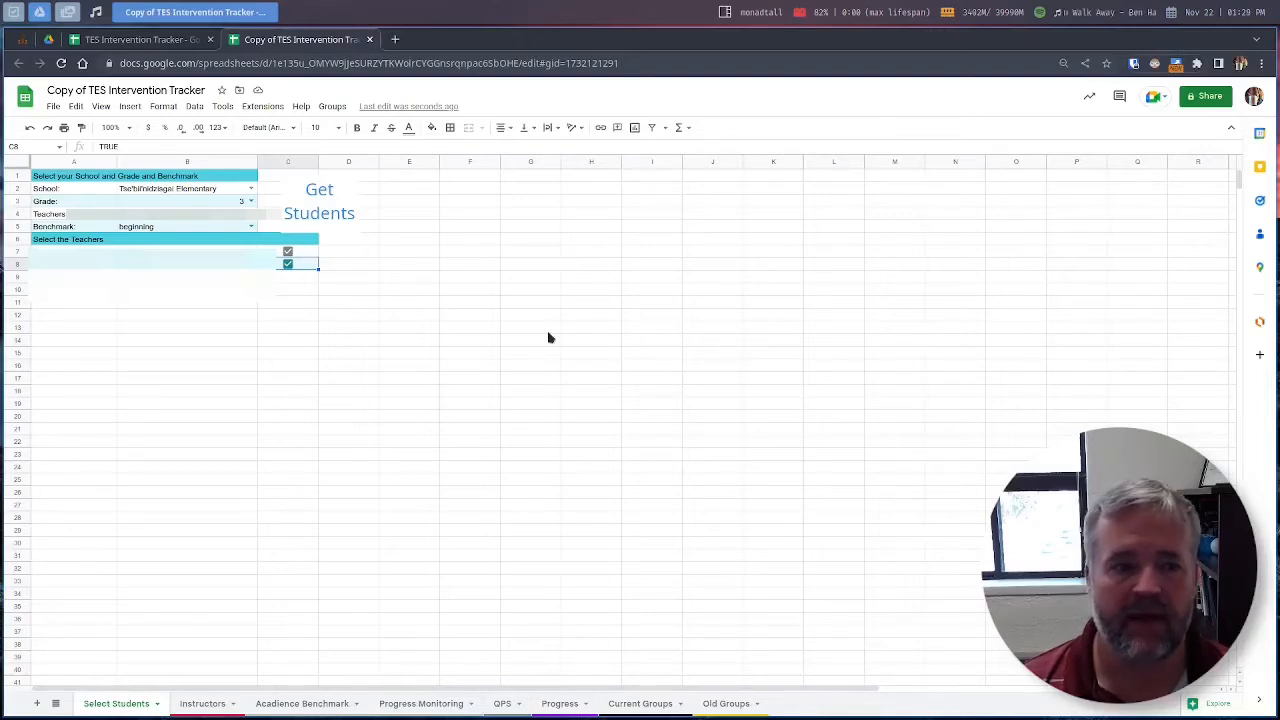
# Step: Rerun Get Students and review the fetched Lexile values on Acadience Benchmark
pyautogui.click(319, 209)
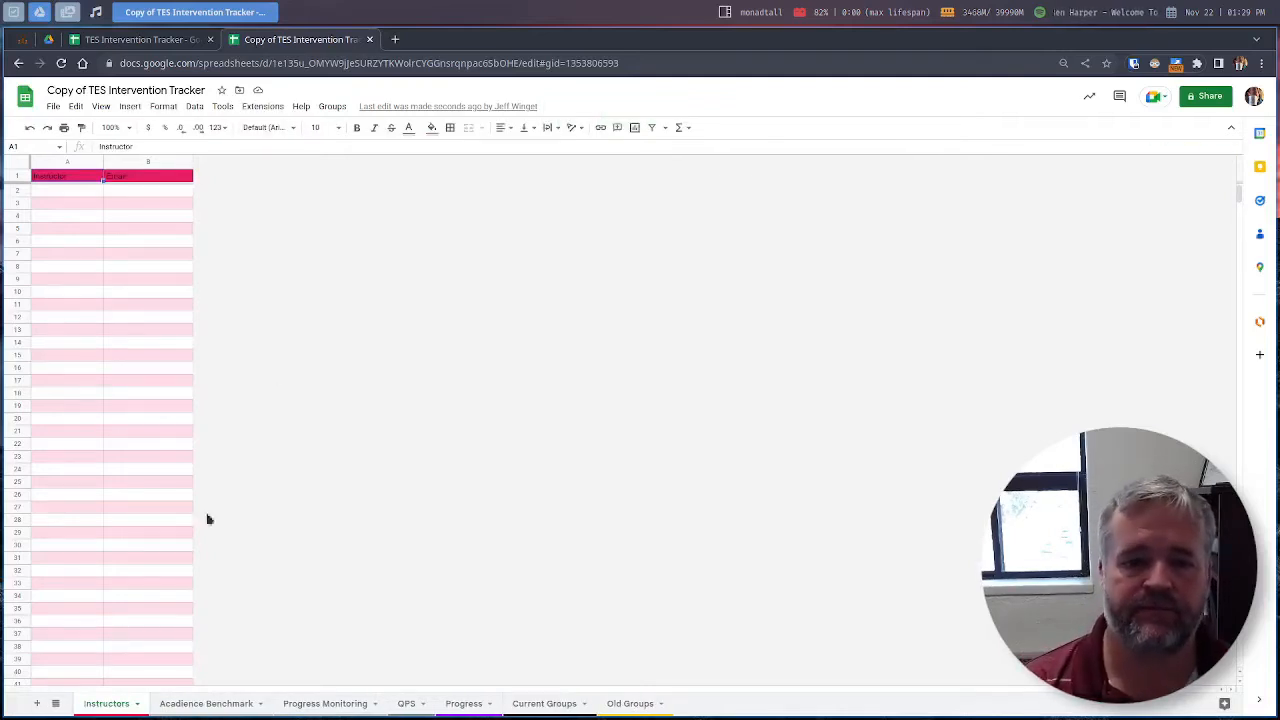
pyautogui.click(204, 705)
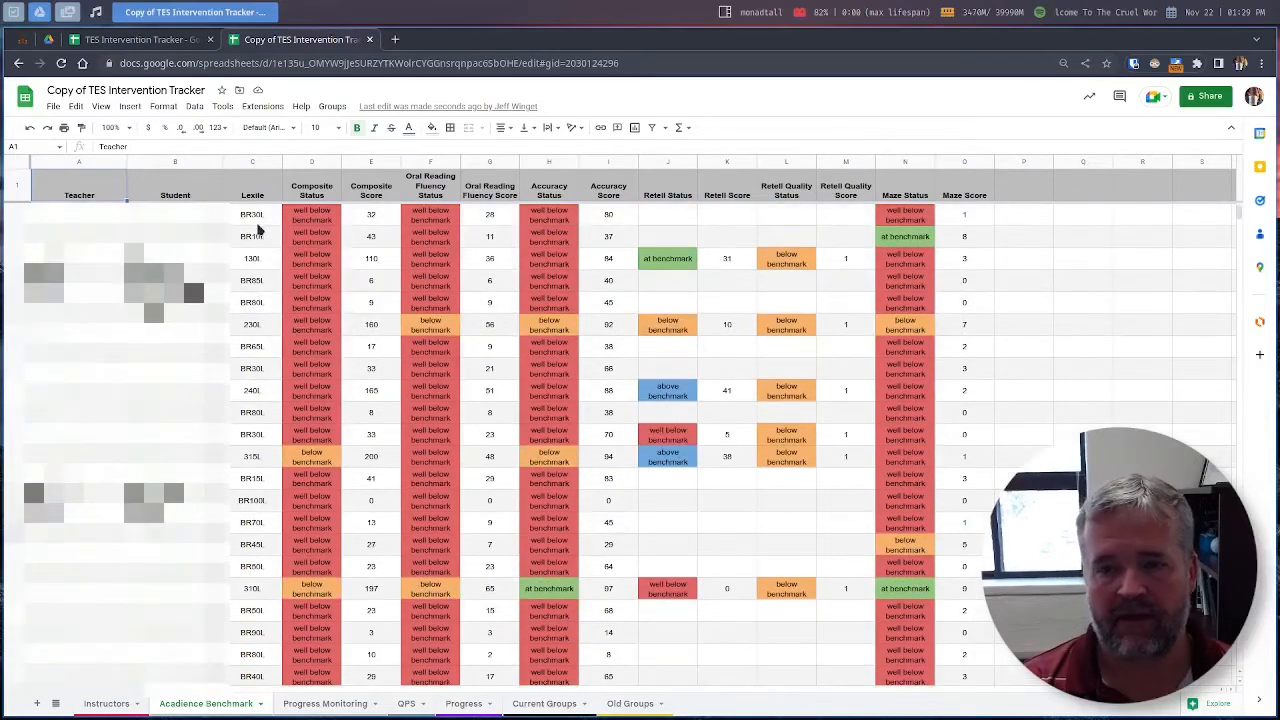
pyautogui.click(257, 234)
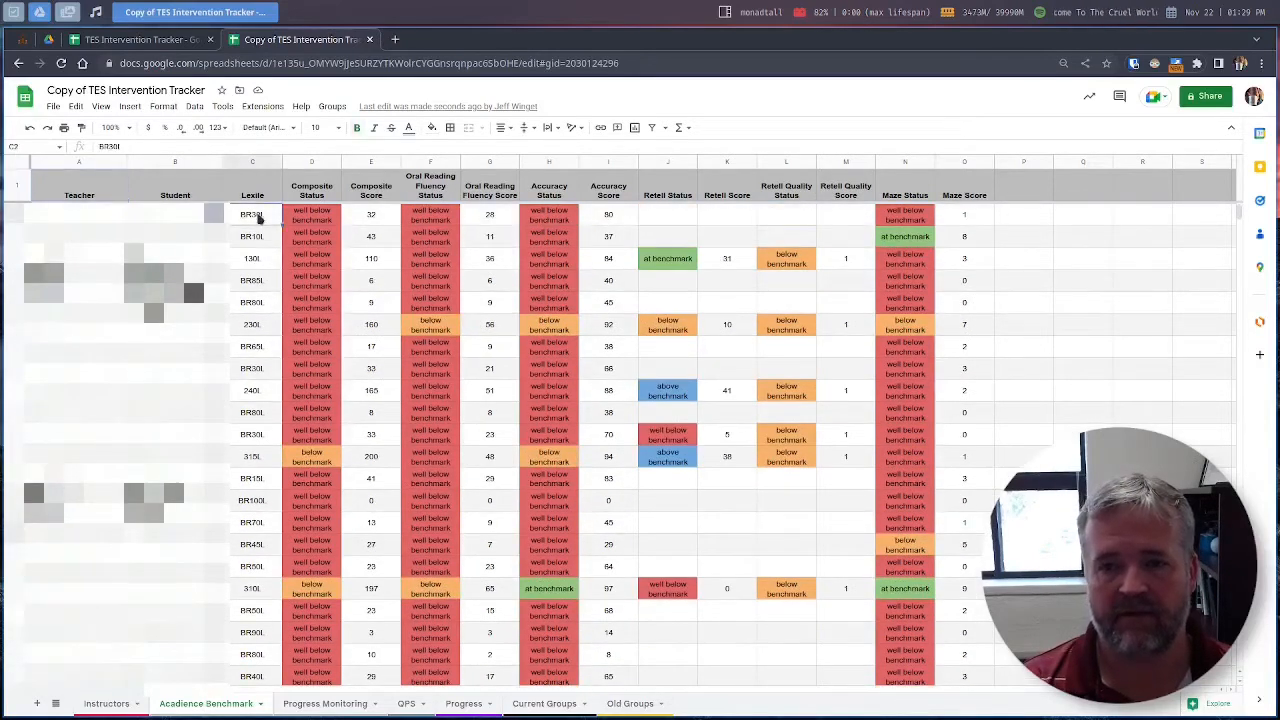
pyautogui.click(251, 281)
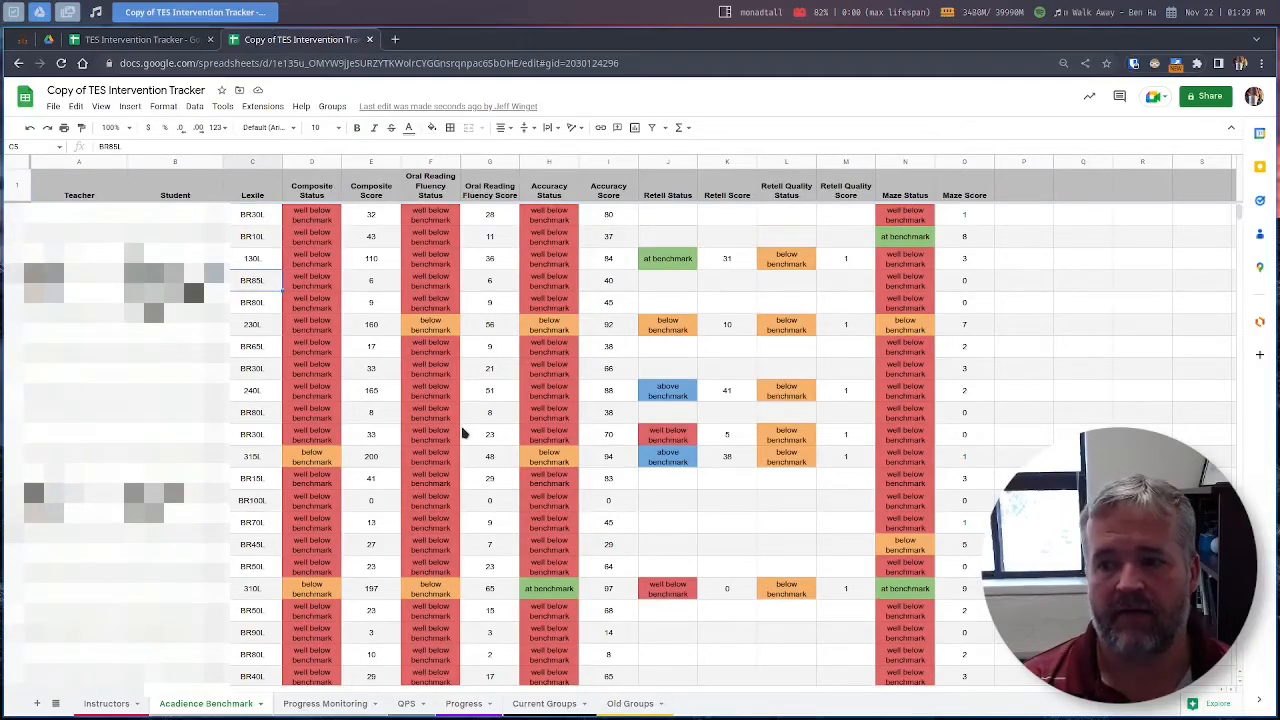
pyautogui.scroll(-5, 463, 432)
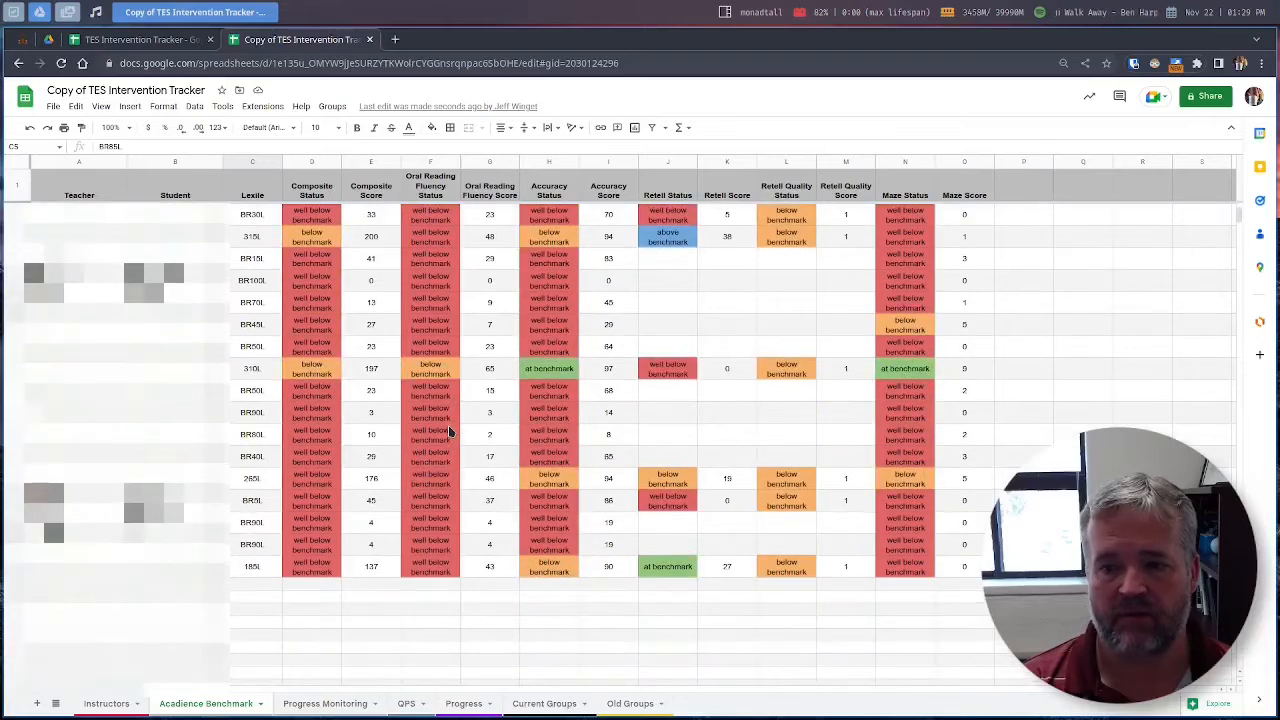
pyautogui.scroll(5, 449, 430)
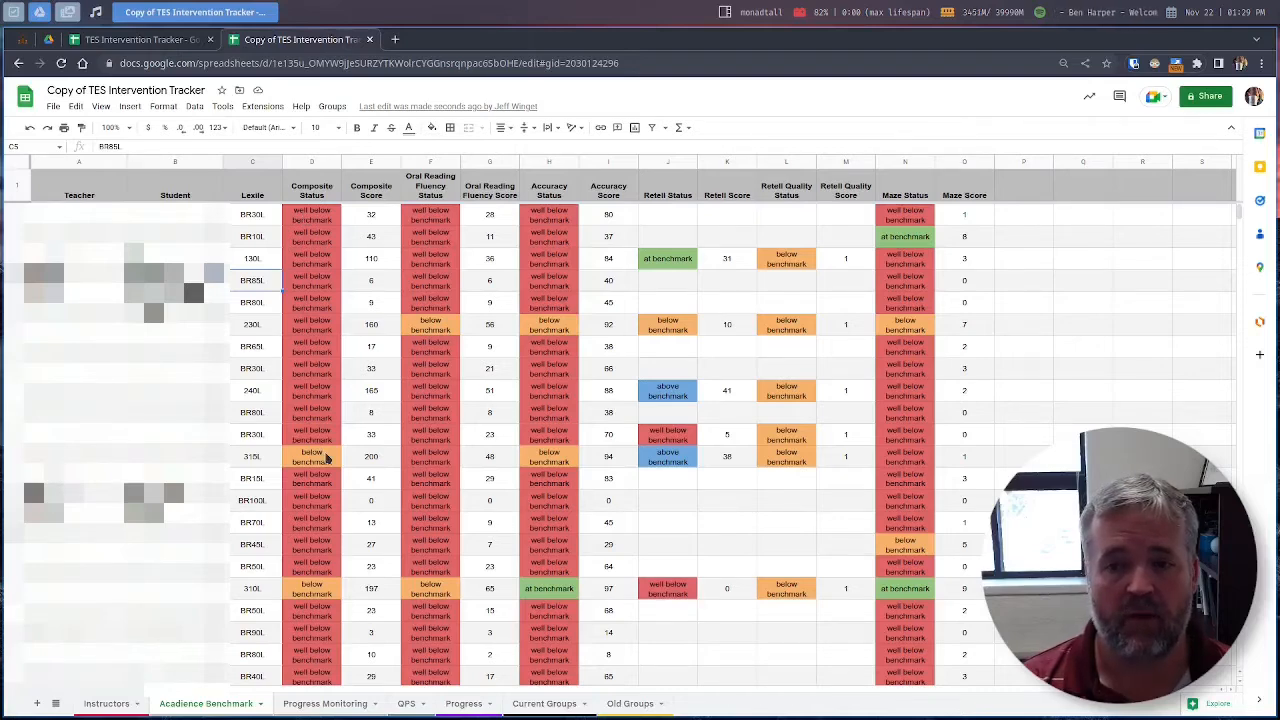
# Step: Check the Composite Status column, then move to the Instructors sheet
pyautogui.click(314, 226)
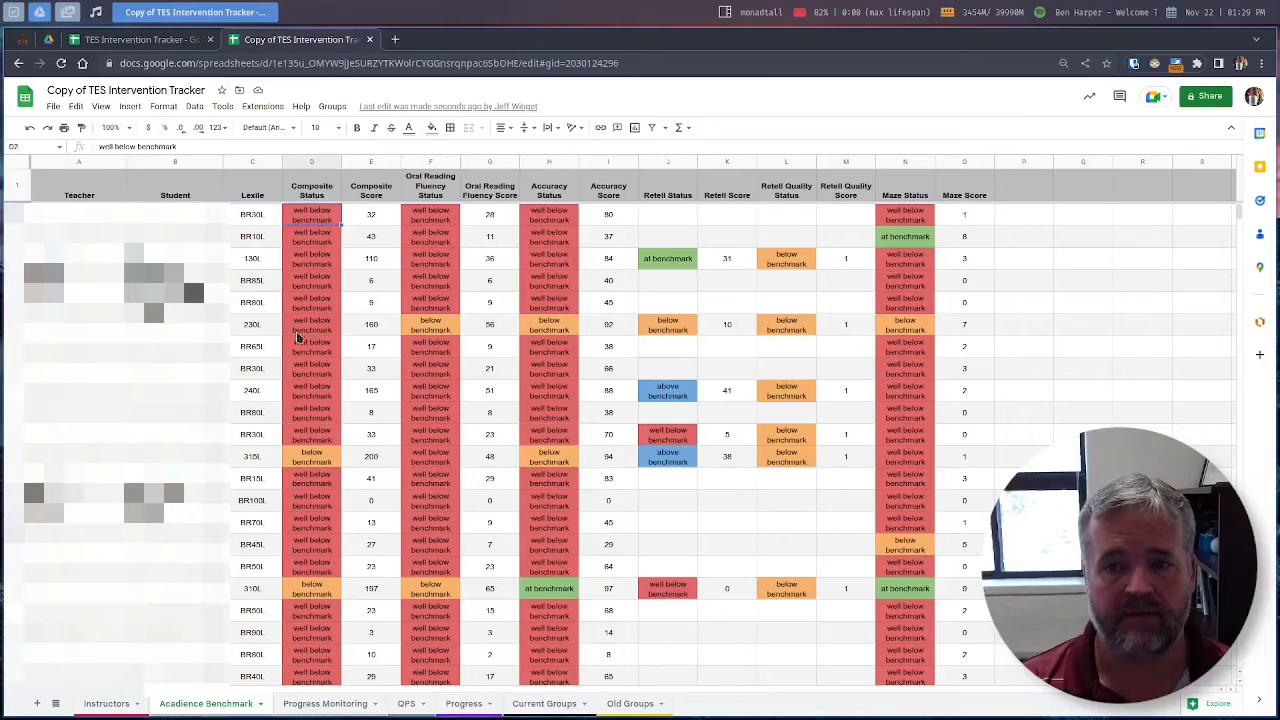
pyautogui.scroll(-2, 290, 380)
pyautogui.scroll(1, 278, 397)
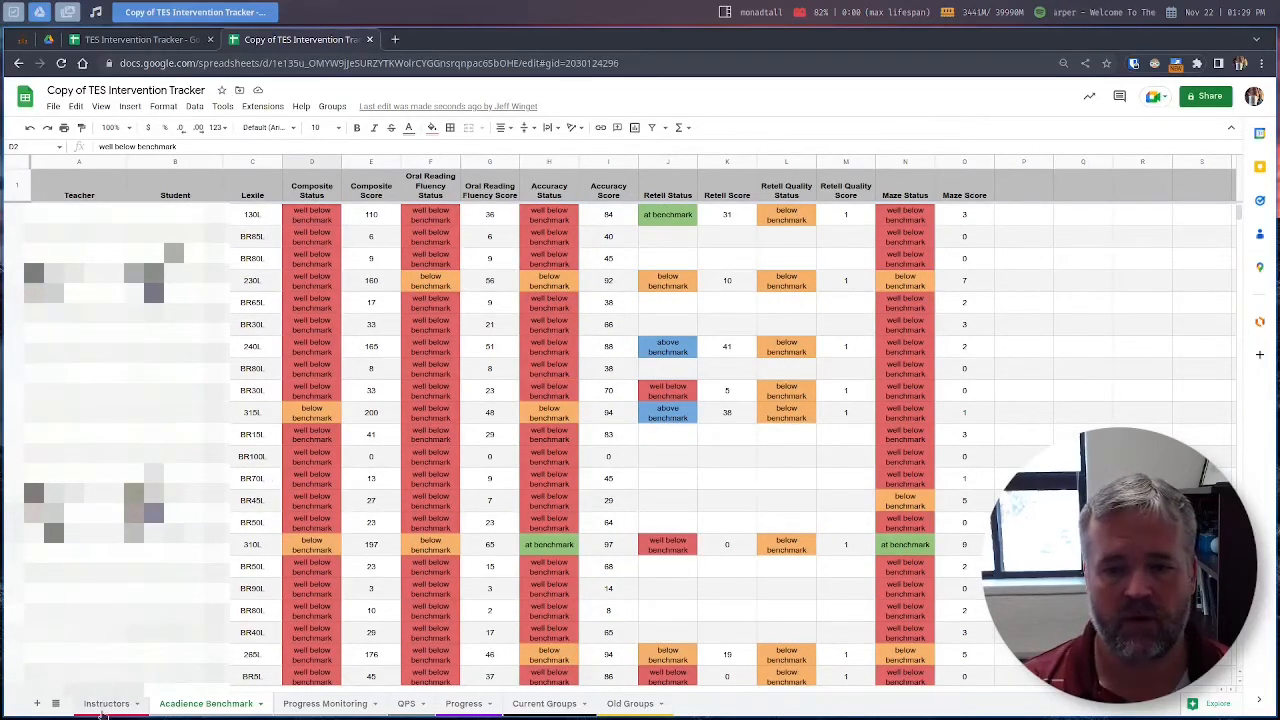
pyautogui.click(104, 706)
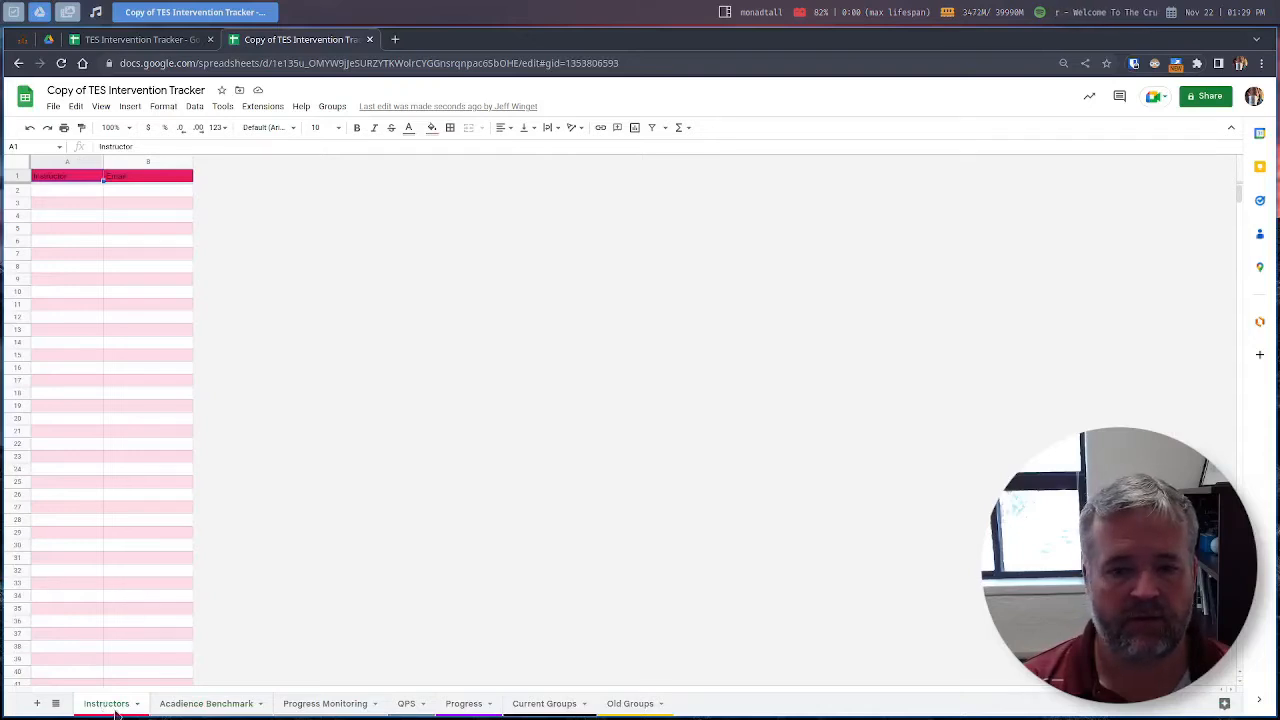
# Step: Enter the first instructor's full name and school e-mail in row 2
pyautogui.click(75, 195)
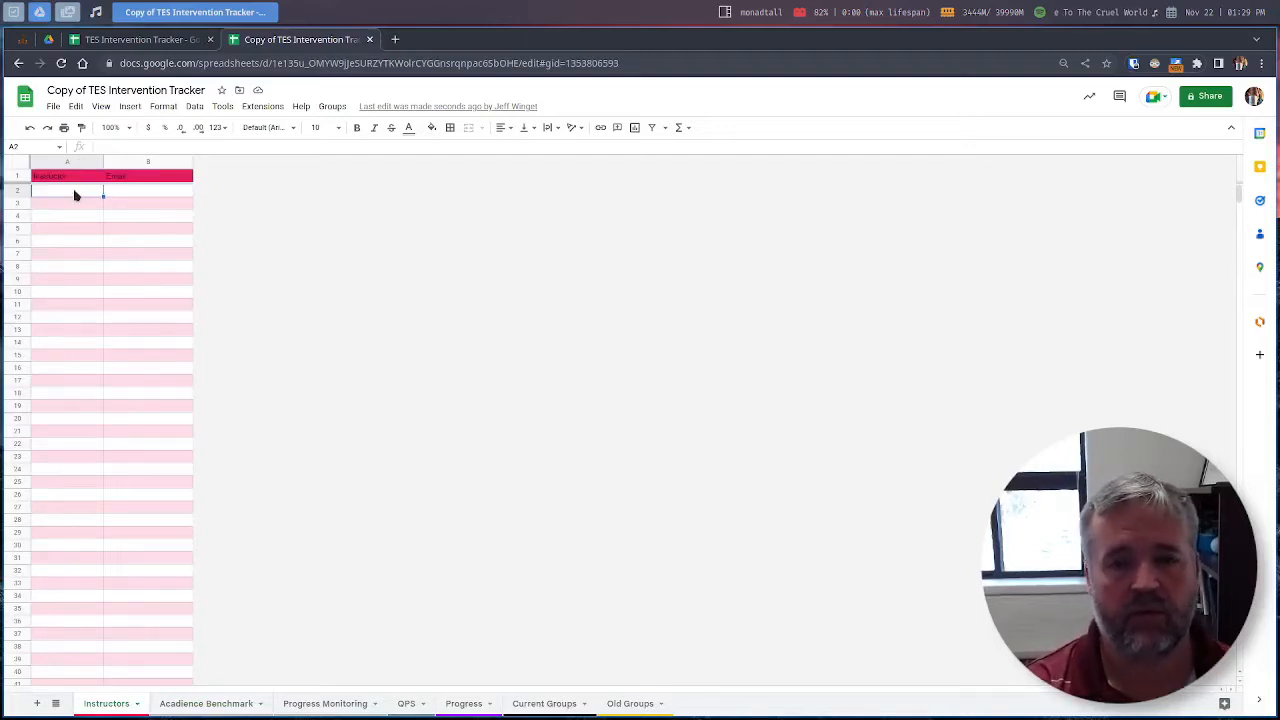
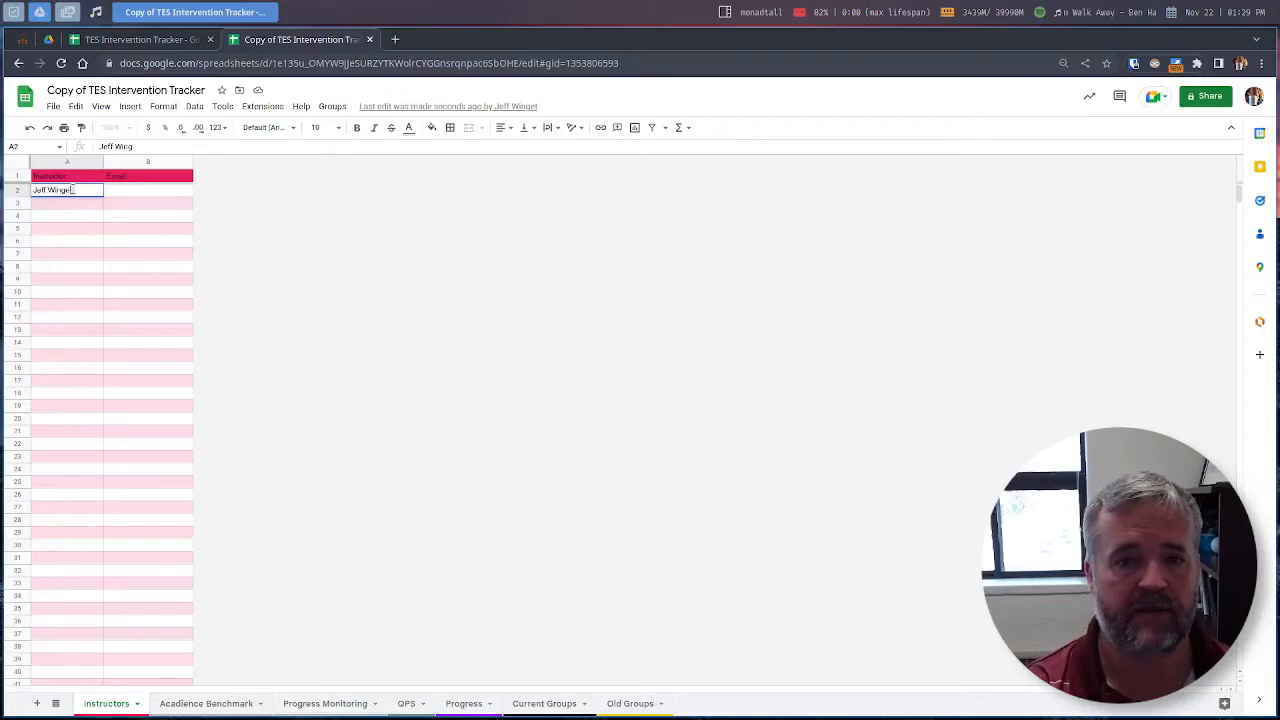
pyautogui.press('Tab')
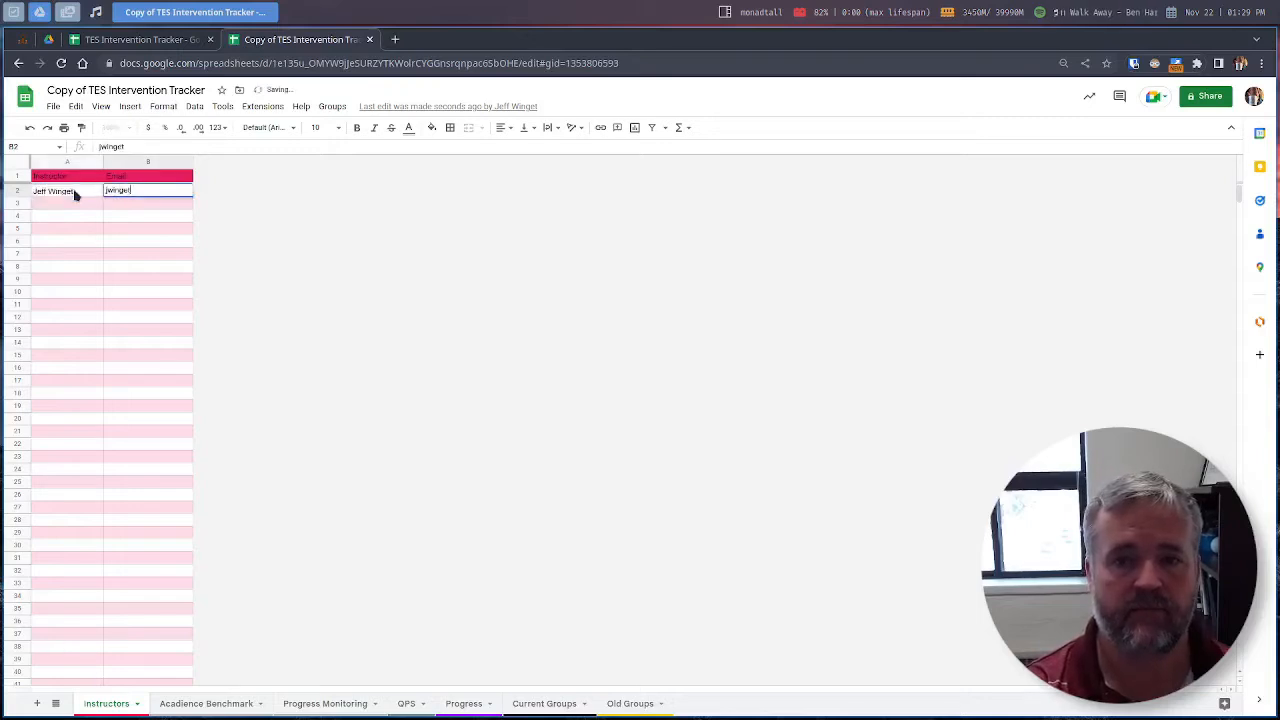
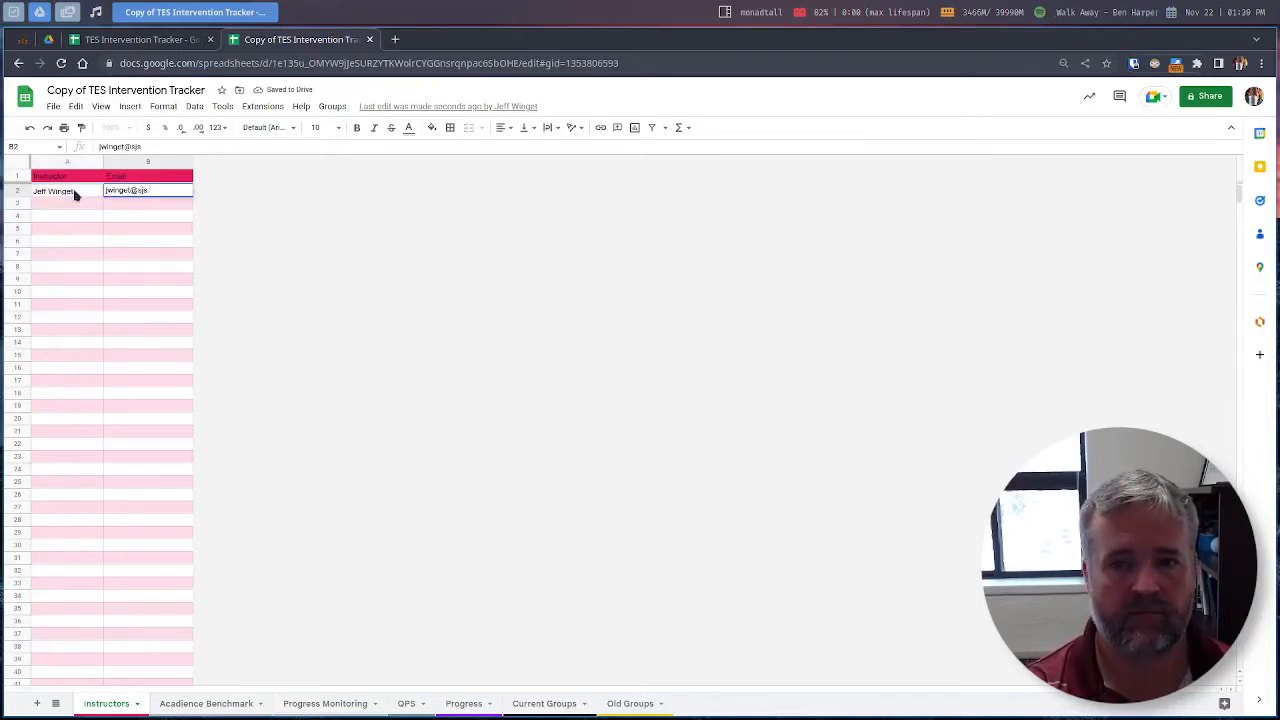
pyautogui.press('Return')
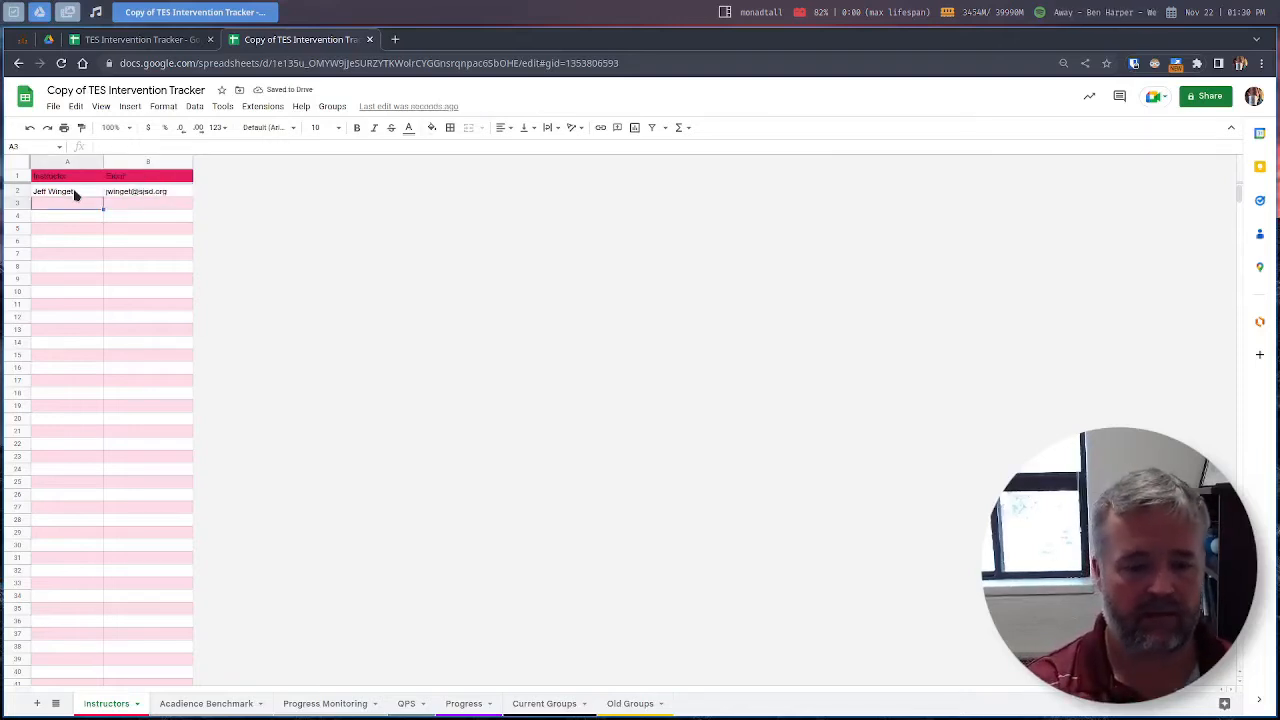
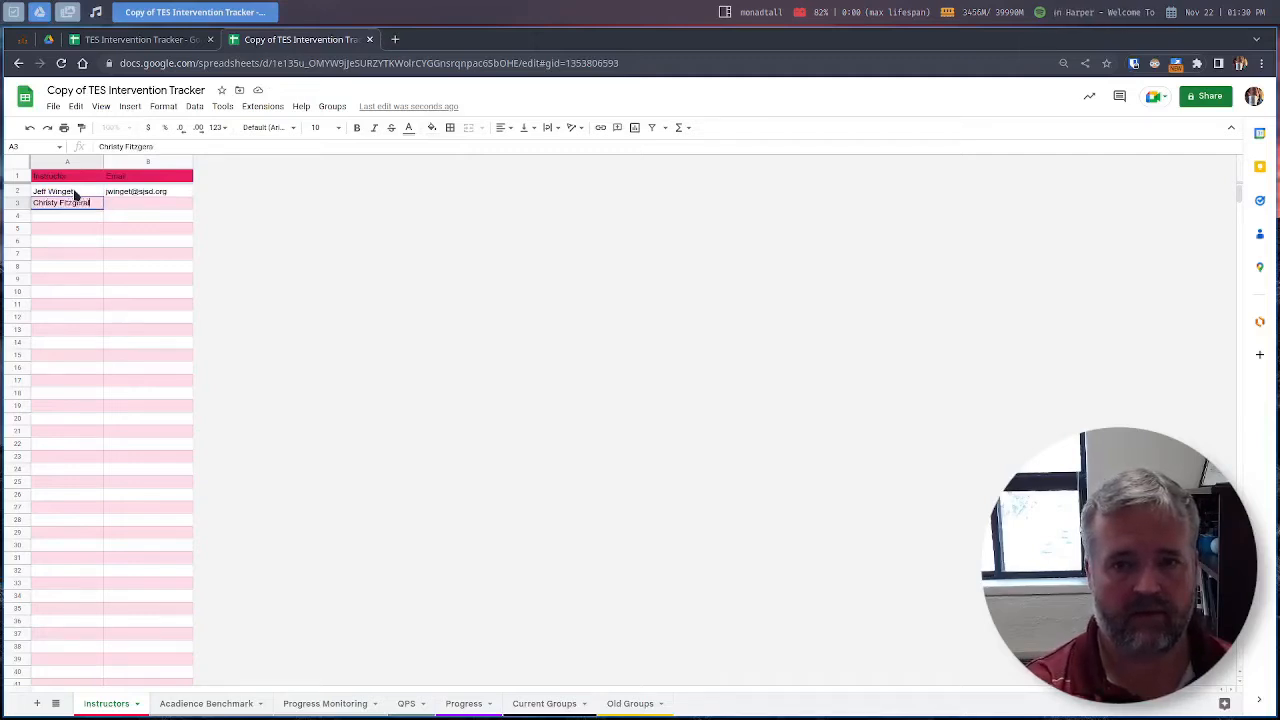
# Step: Enter the second instructor's full name and school e-mail in row 3
pyautogui.press('Tab')
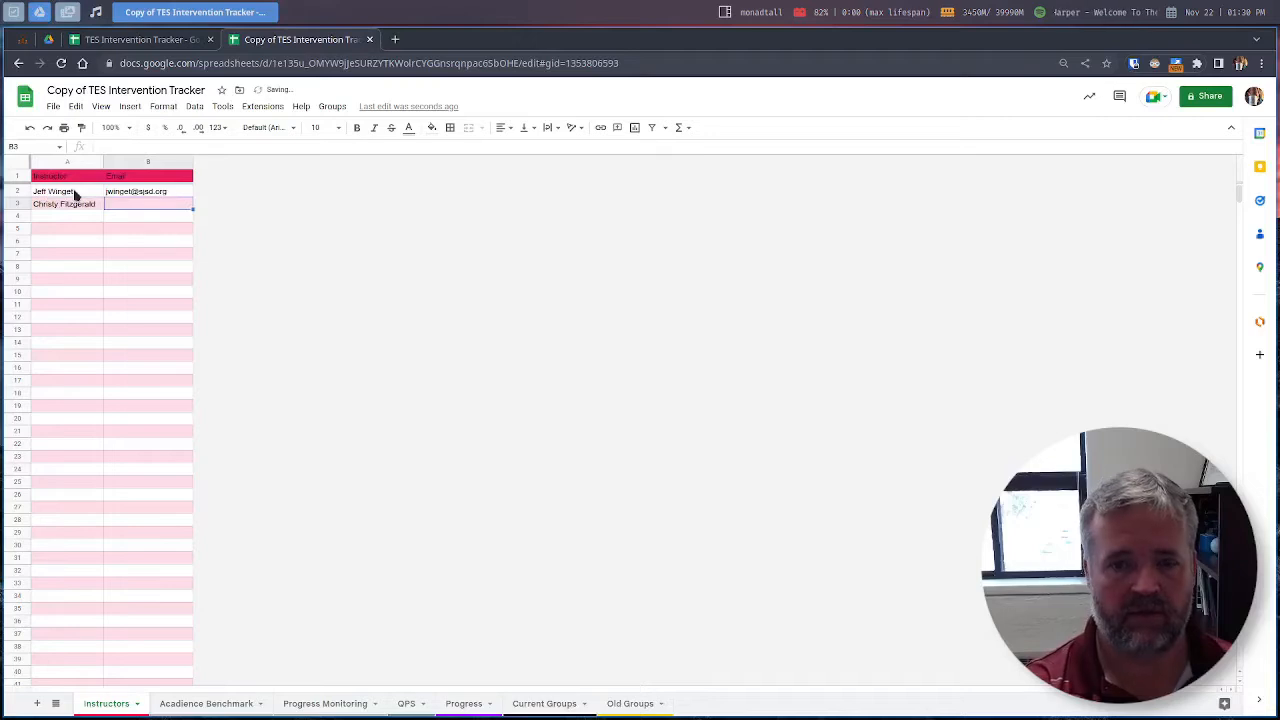
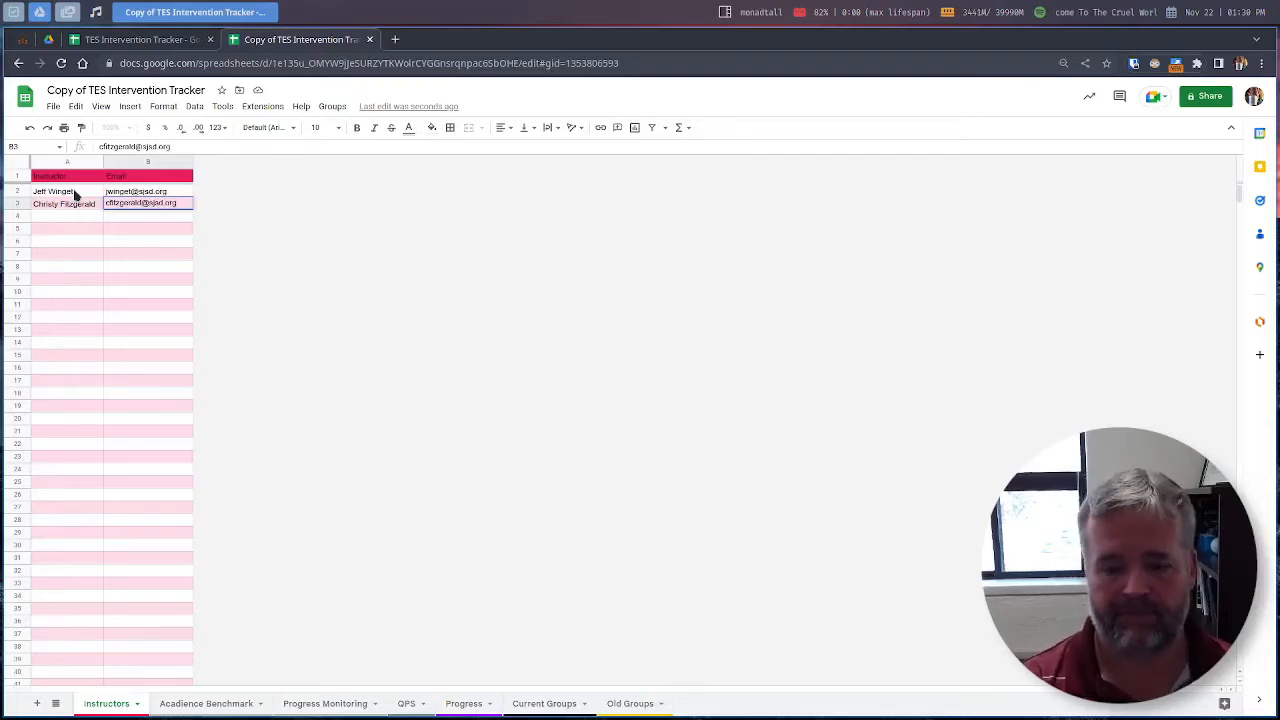
pyautogui.press('Return')
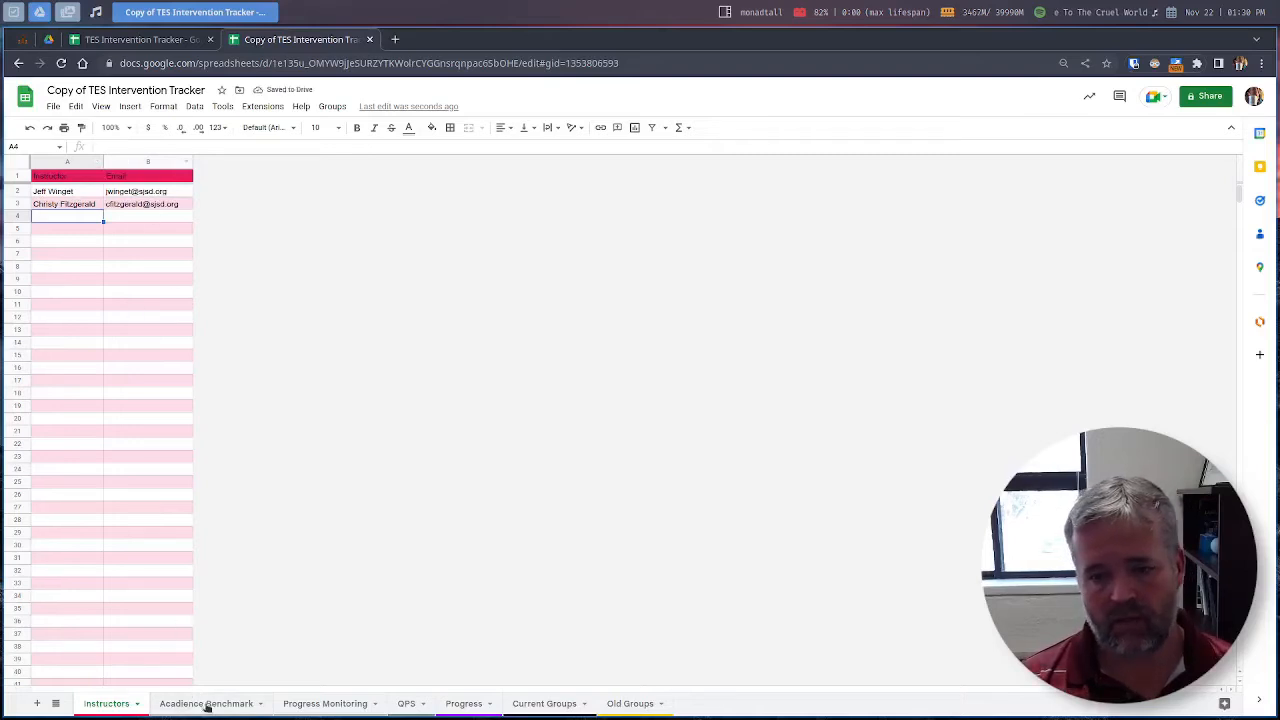
# Step: Go via the Acadience Benchmark sheet to the Progress Monitoring sheet
pyautogui.click(207, 705)
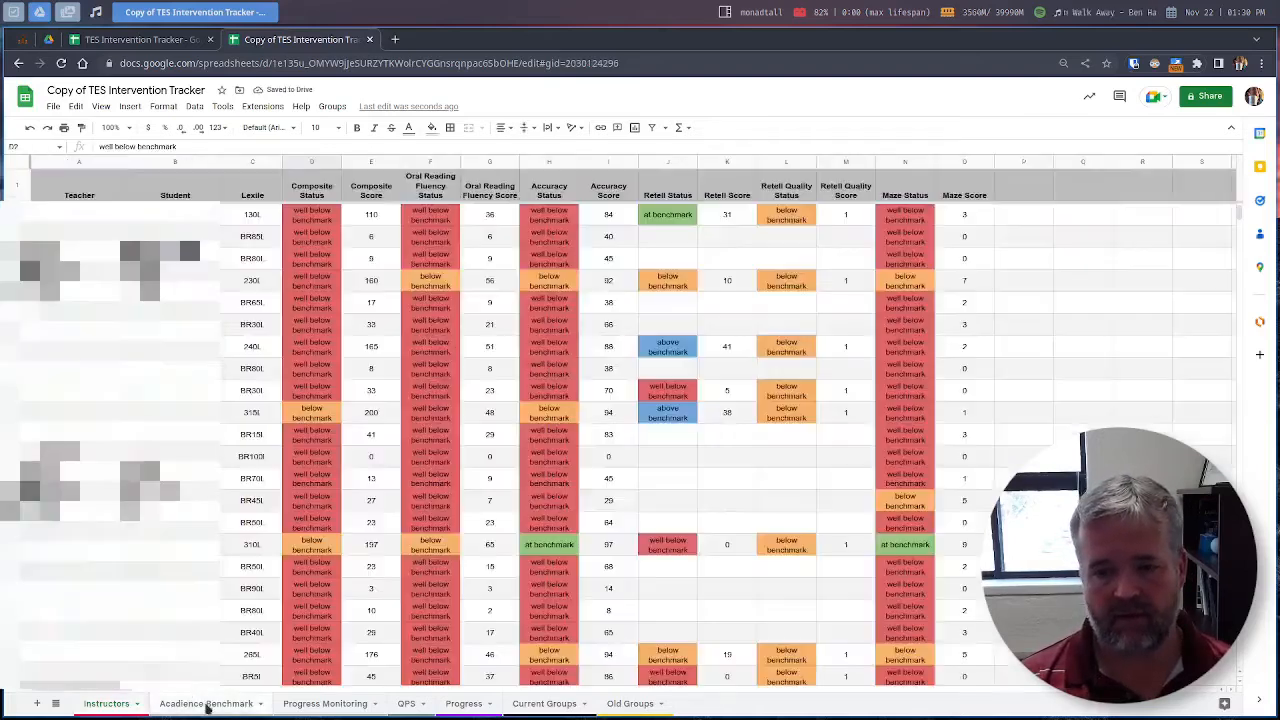
pyautogui.click(326, 705)
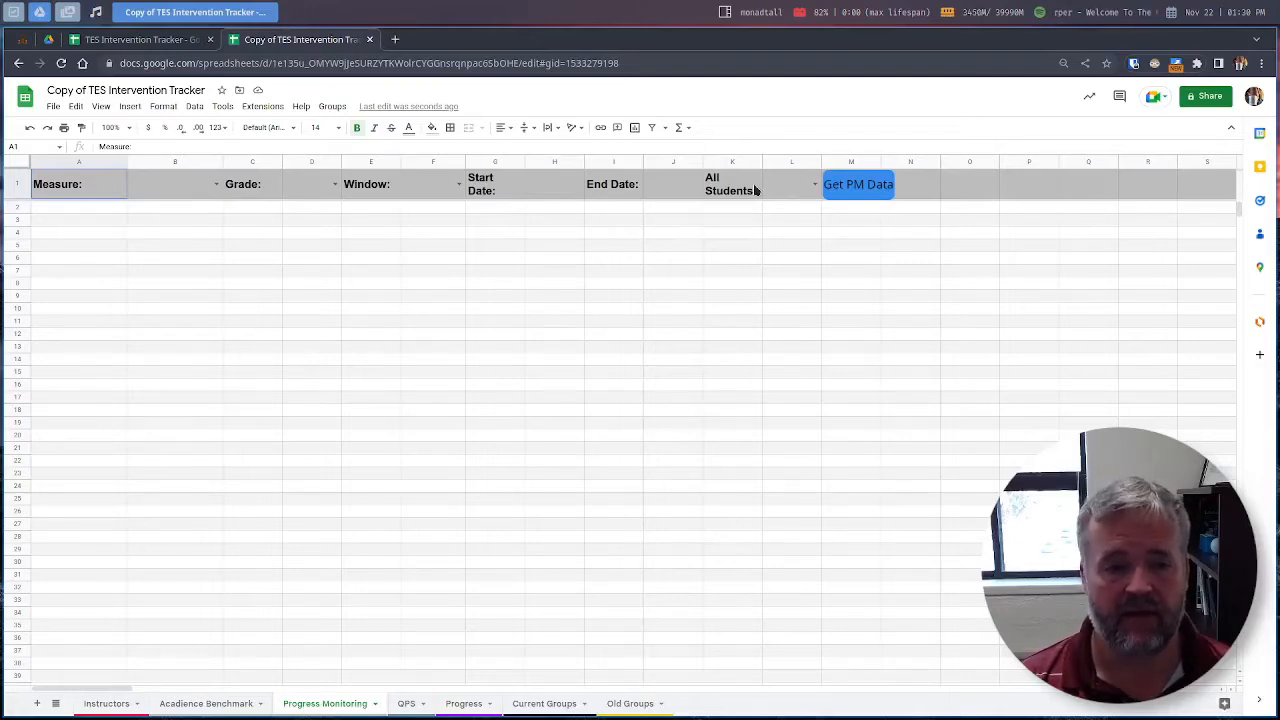
# Step: Choose ORF WC for Measure, 3 for Grade and end for Window in the header dropdowns
pyautogui.click(216, 187)
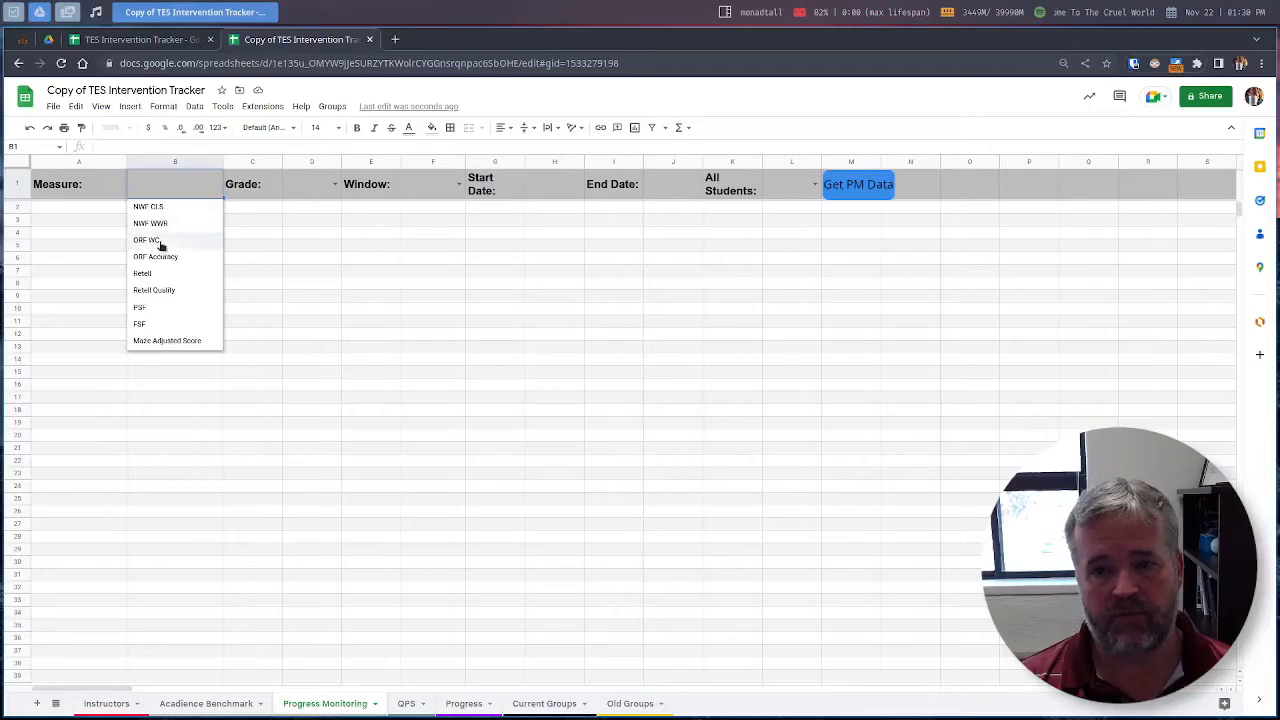
pyautogui.click(161, 242)
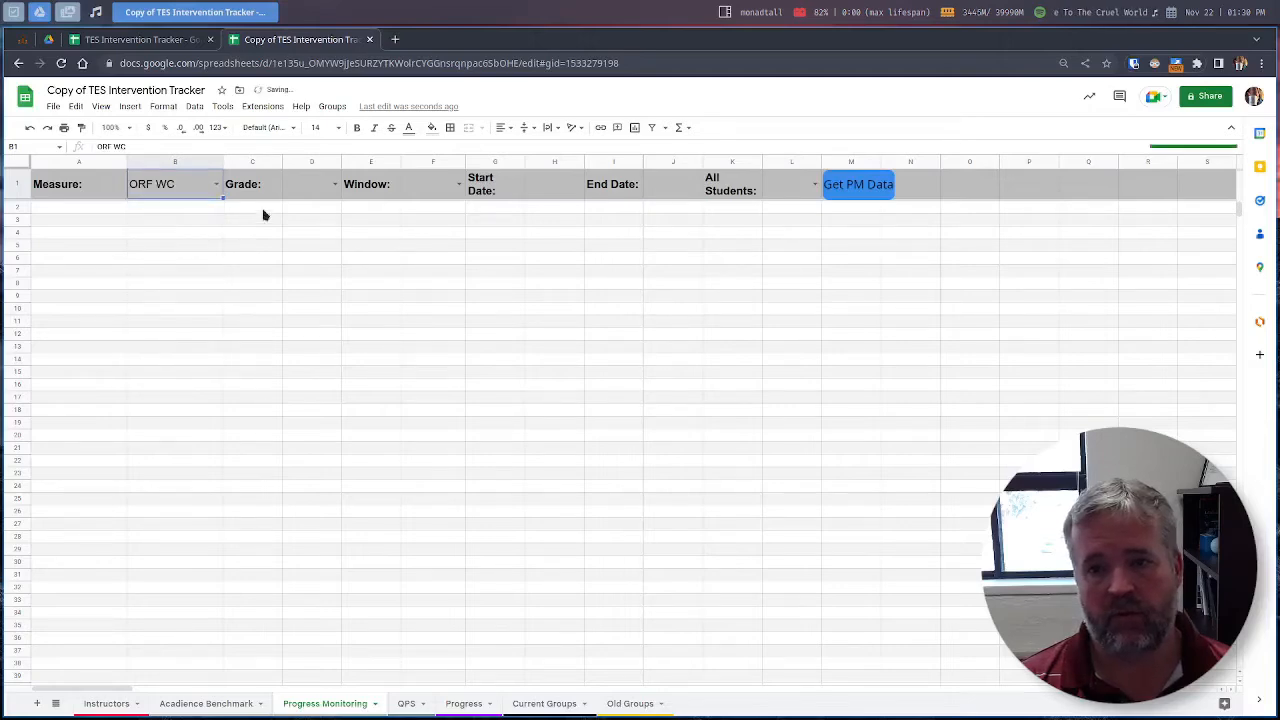
pyautogui.click(332, 184)
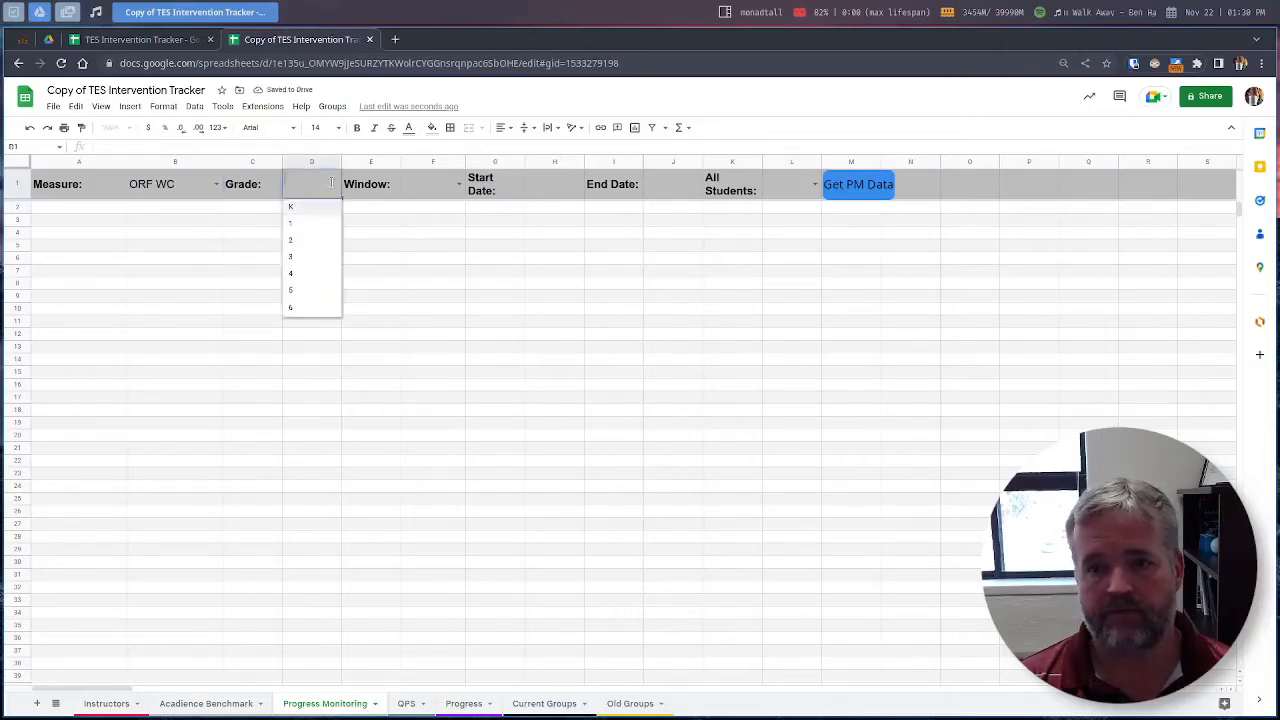
pyautogui.click(252, 185)
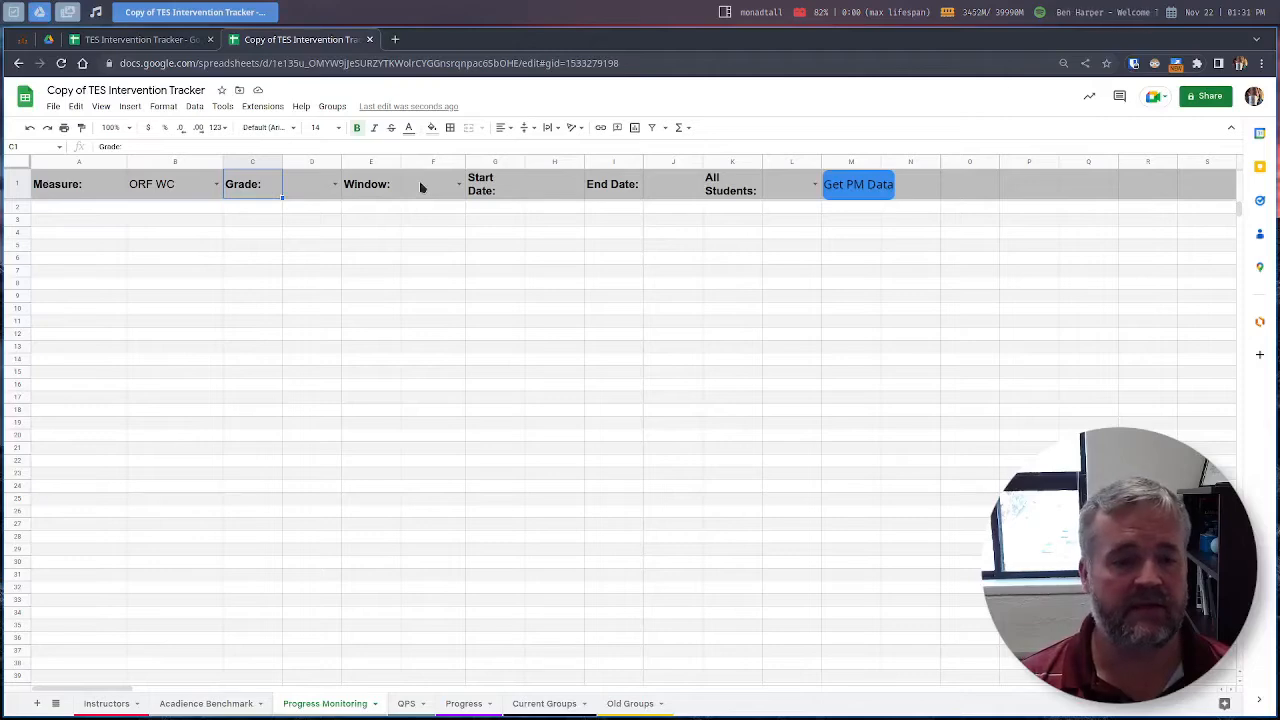
pyautogui.click(336, 185)
pyautogui.click(326, 256)
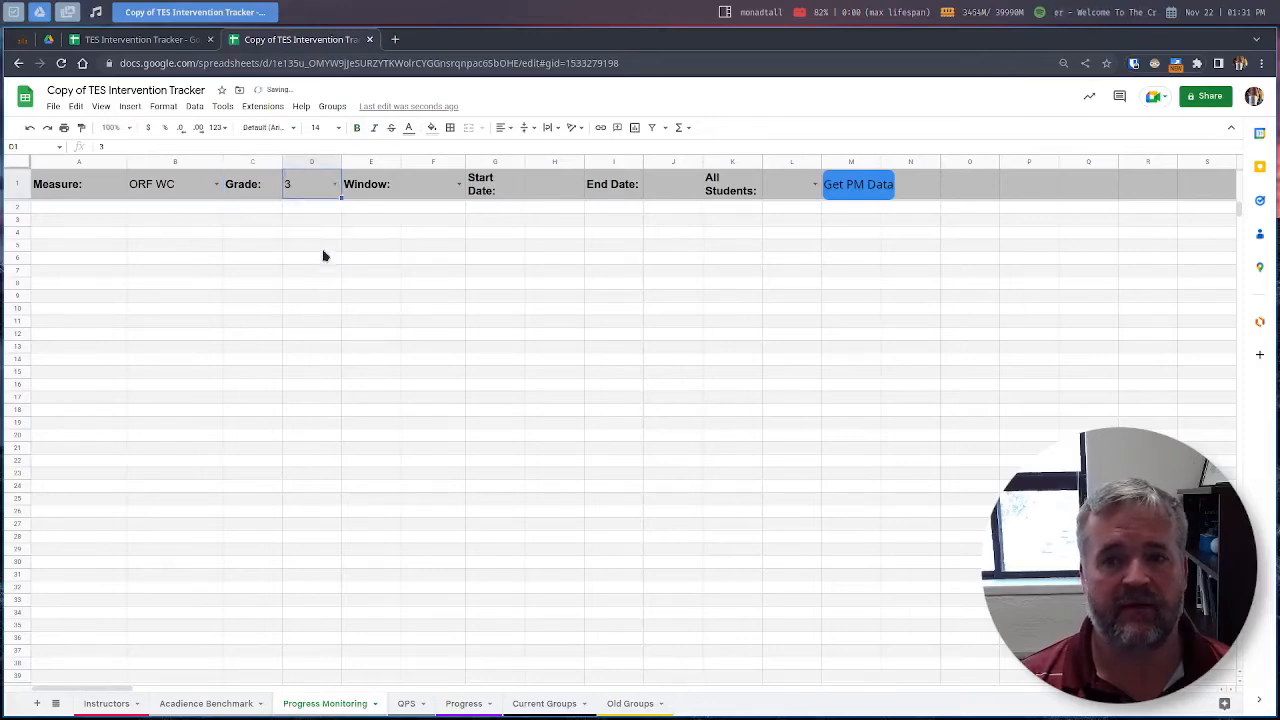
pyautogui.click(458, 185)
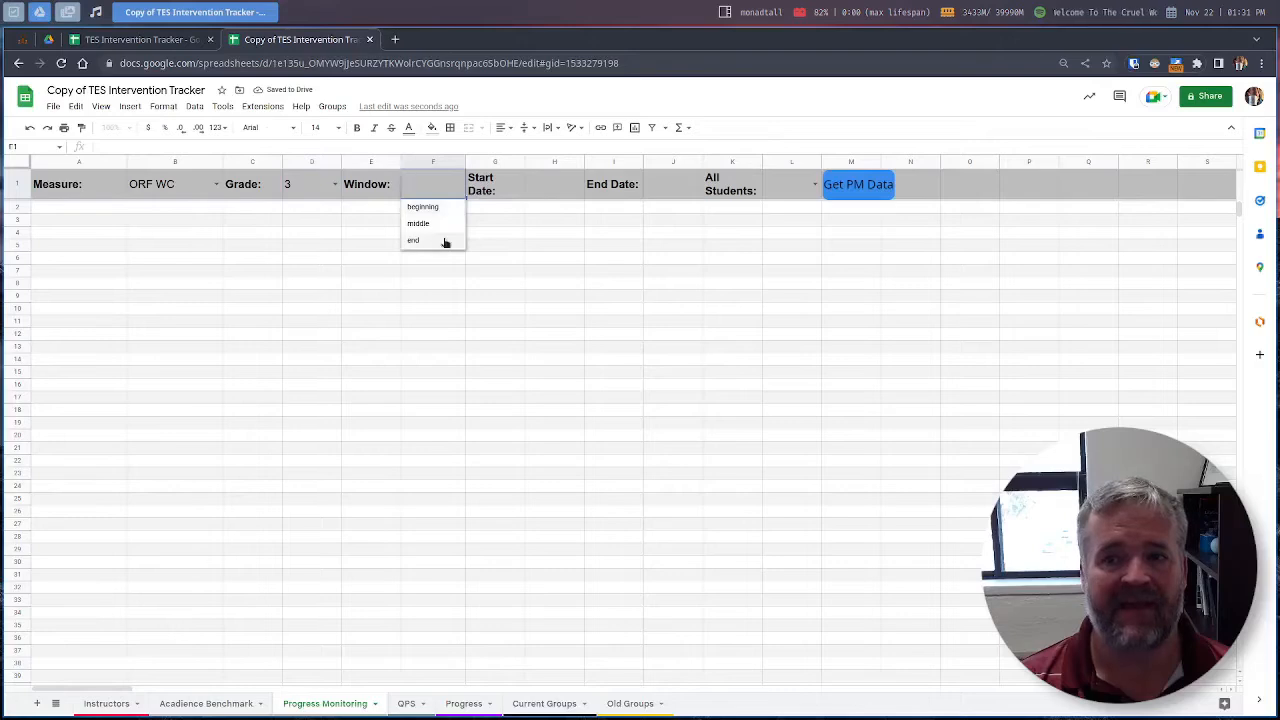
pyautogui.click(444, 242)
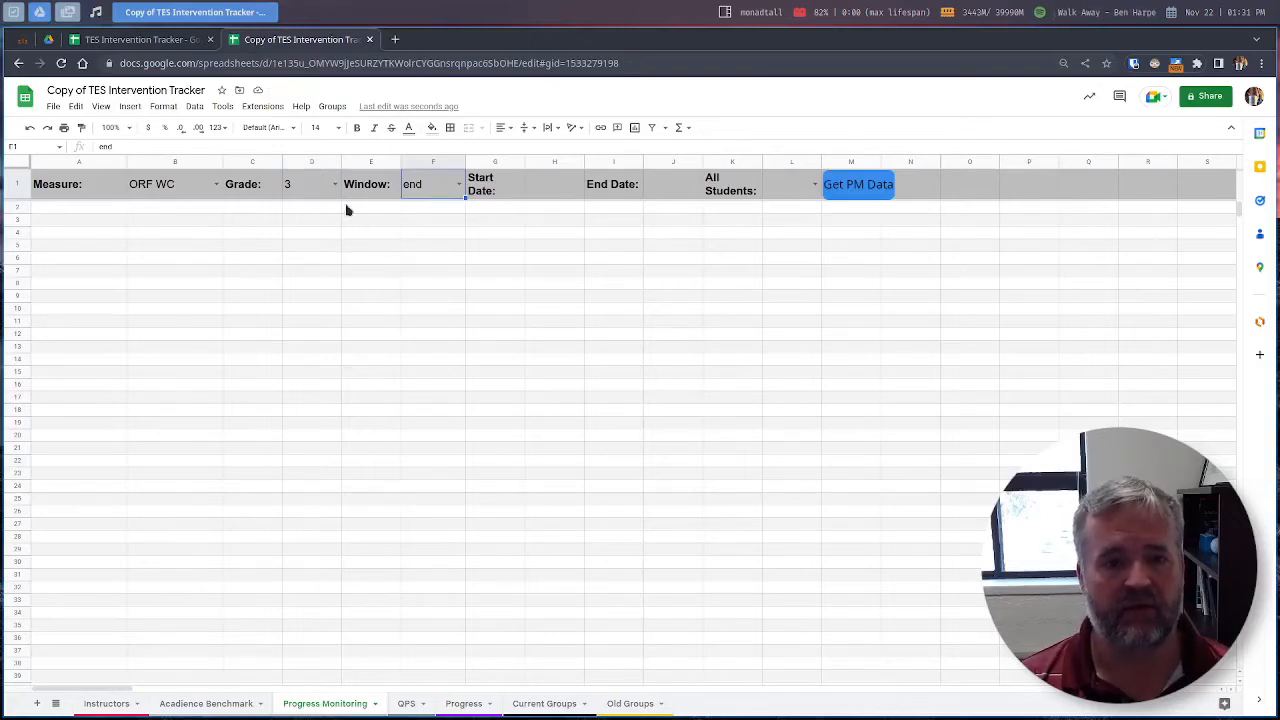
pyautogui.click(554, 184)
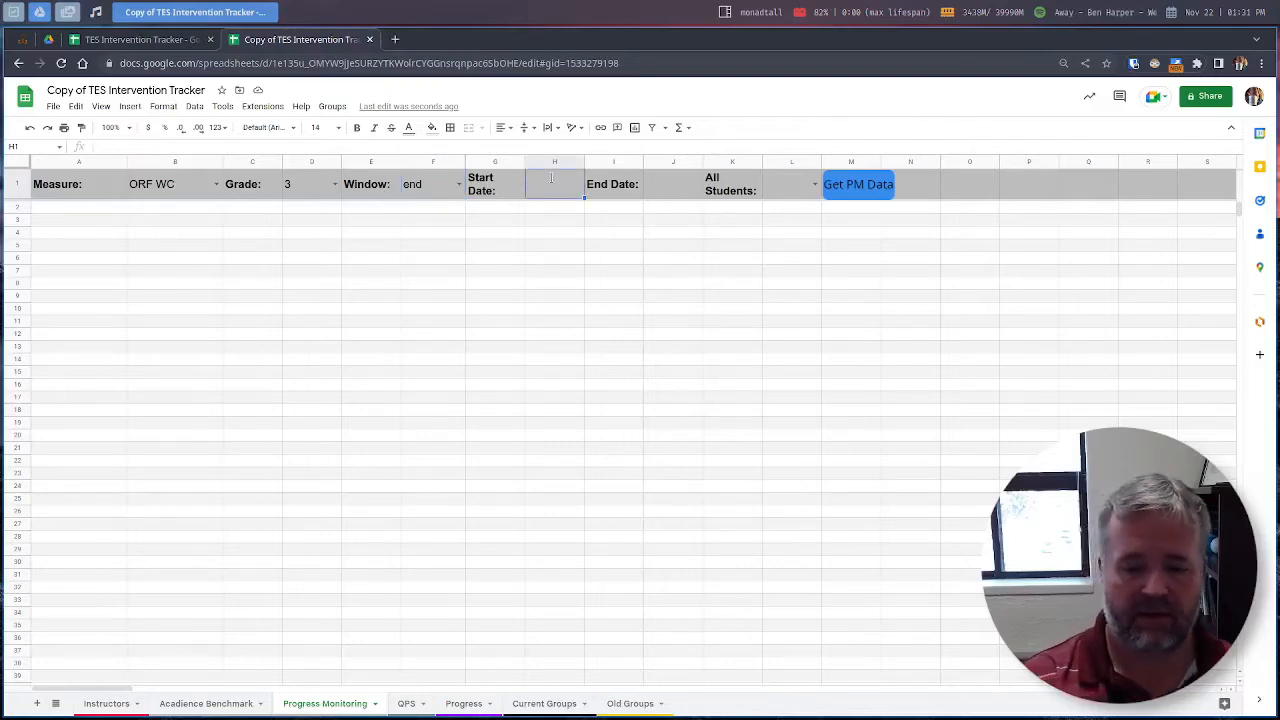
# Step: Enter start date 8/1/22 and end date 1/1/23
pyautogui.write('8/1/')
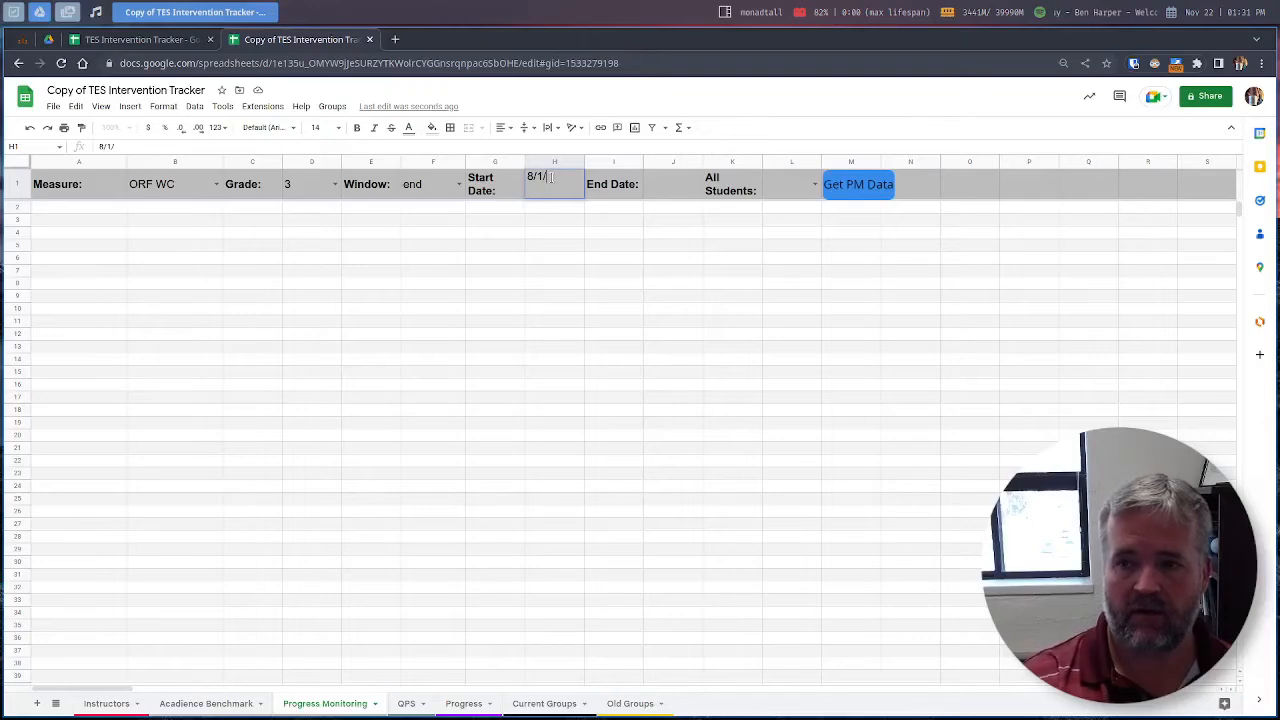
pyautogui.write('22')
pyautogui.press('Tab')
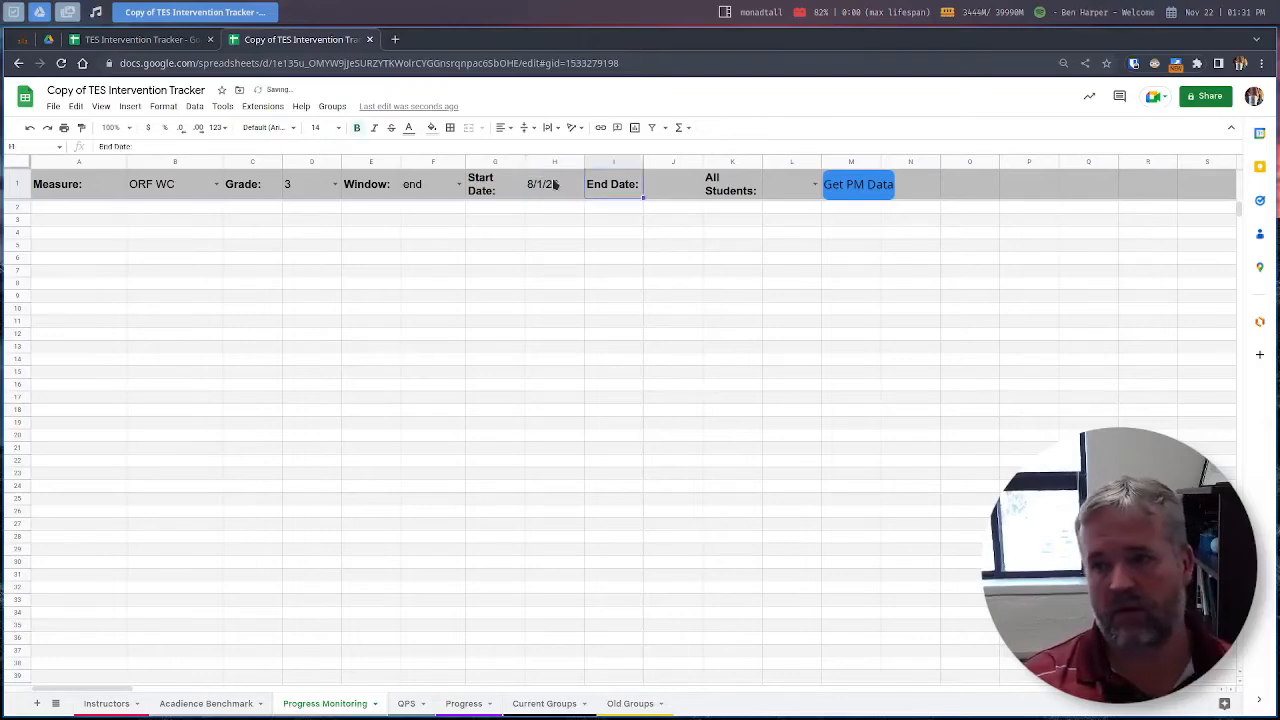
pyautogui.press('Tab')
pyautogui.write('1/')
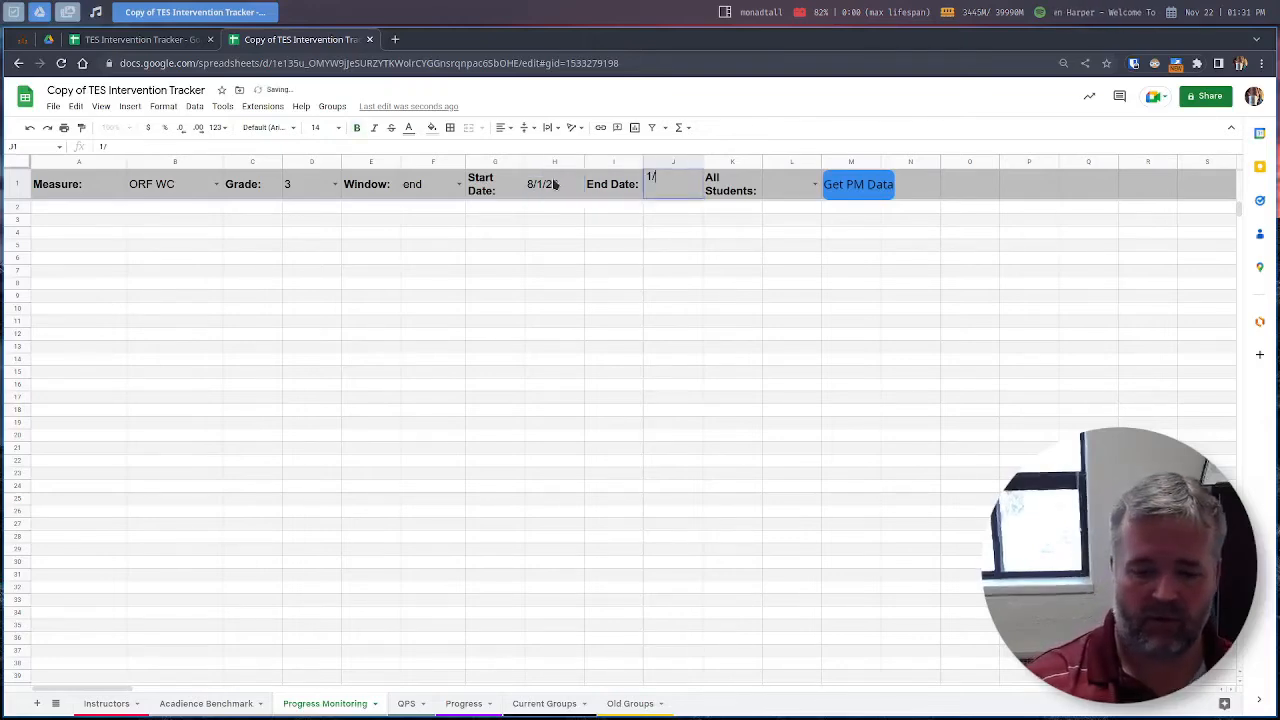
pyautogui.write('1/23')
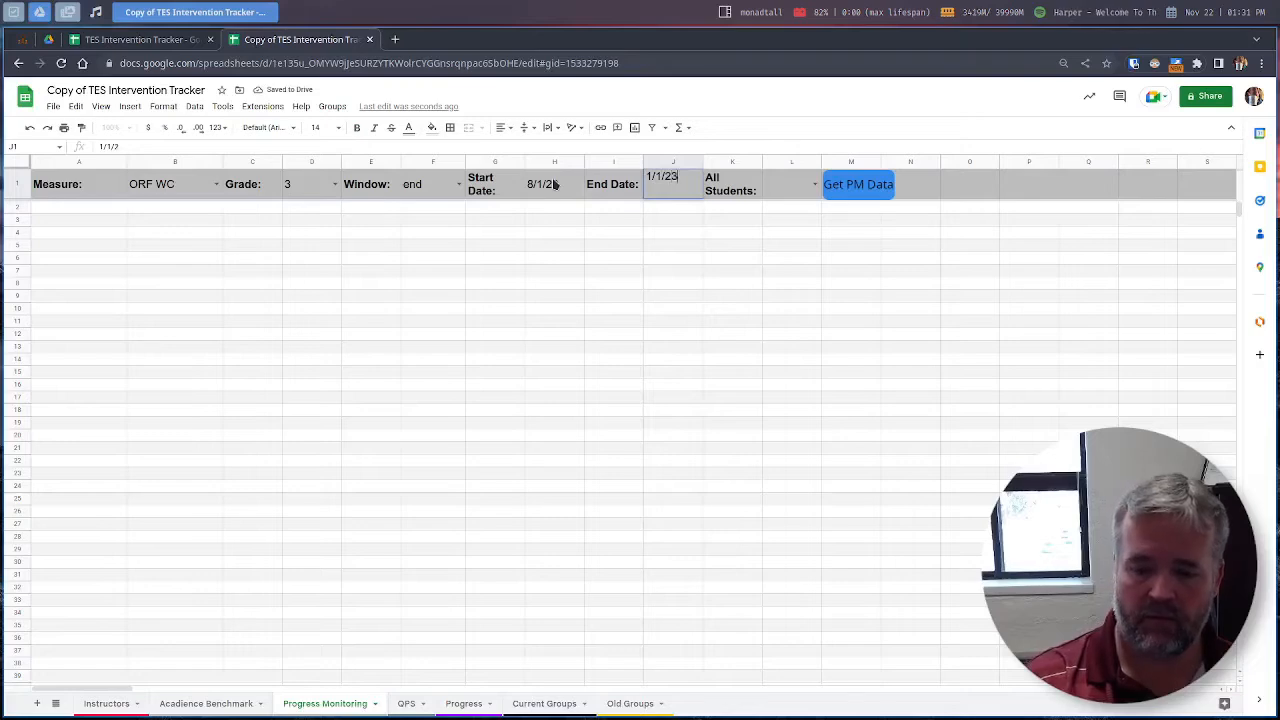
pyautogui.press('Tab')
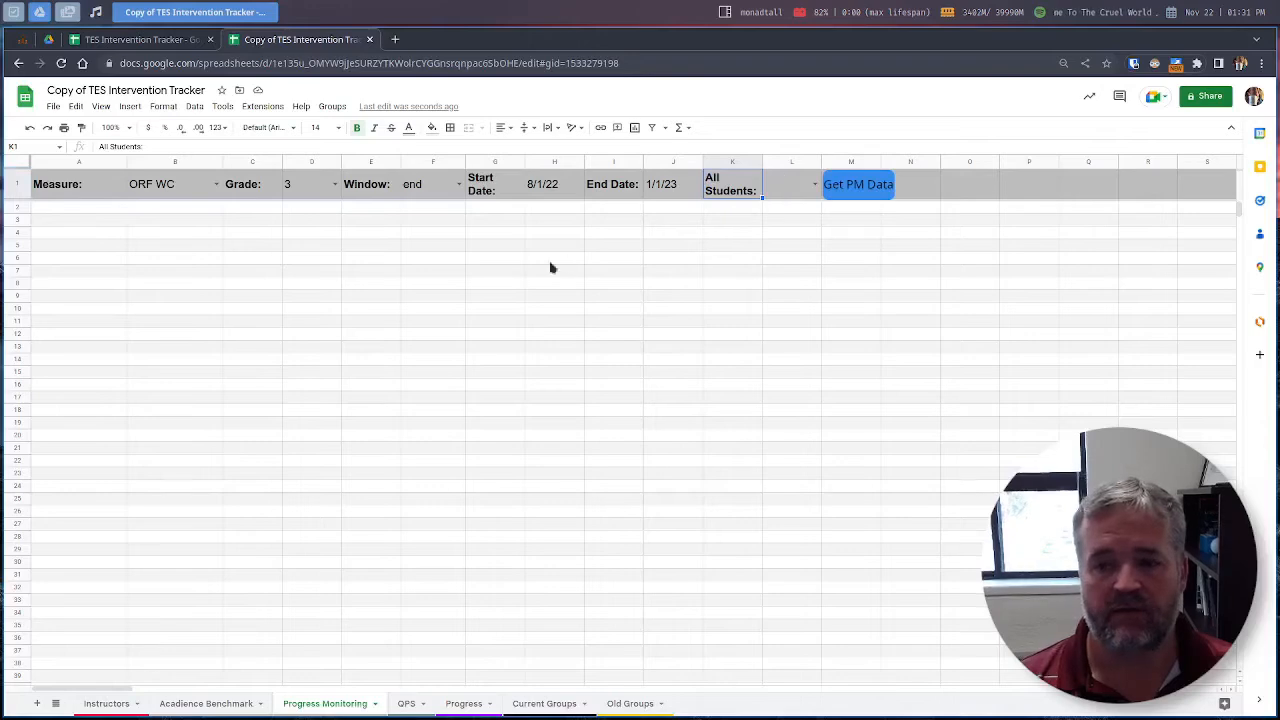
# Step: Set All Students to false
pyautogui.click(815, 184)
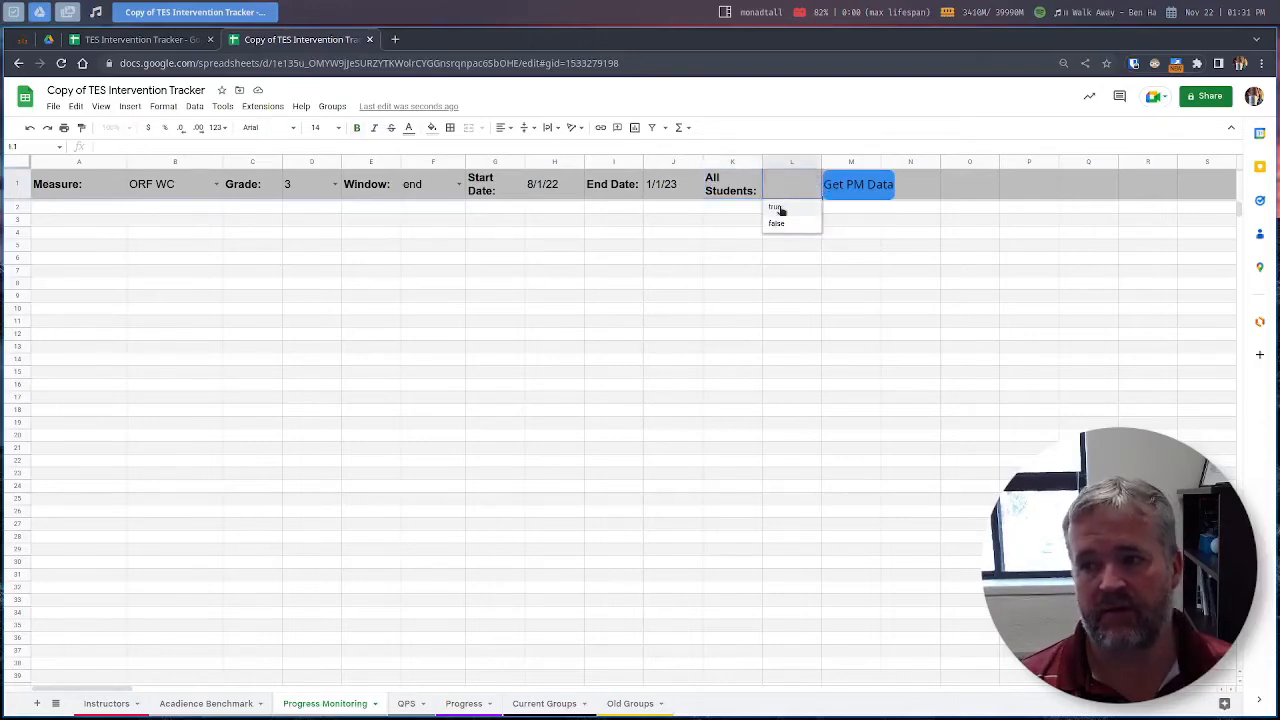
pyautogui.click(776, 208)
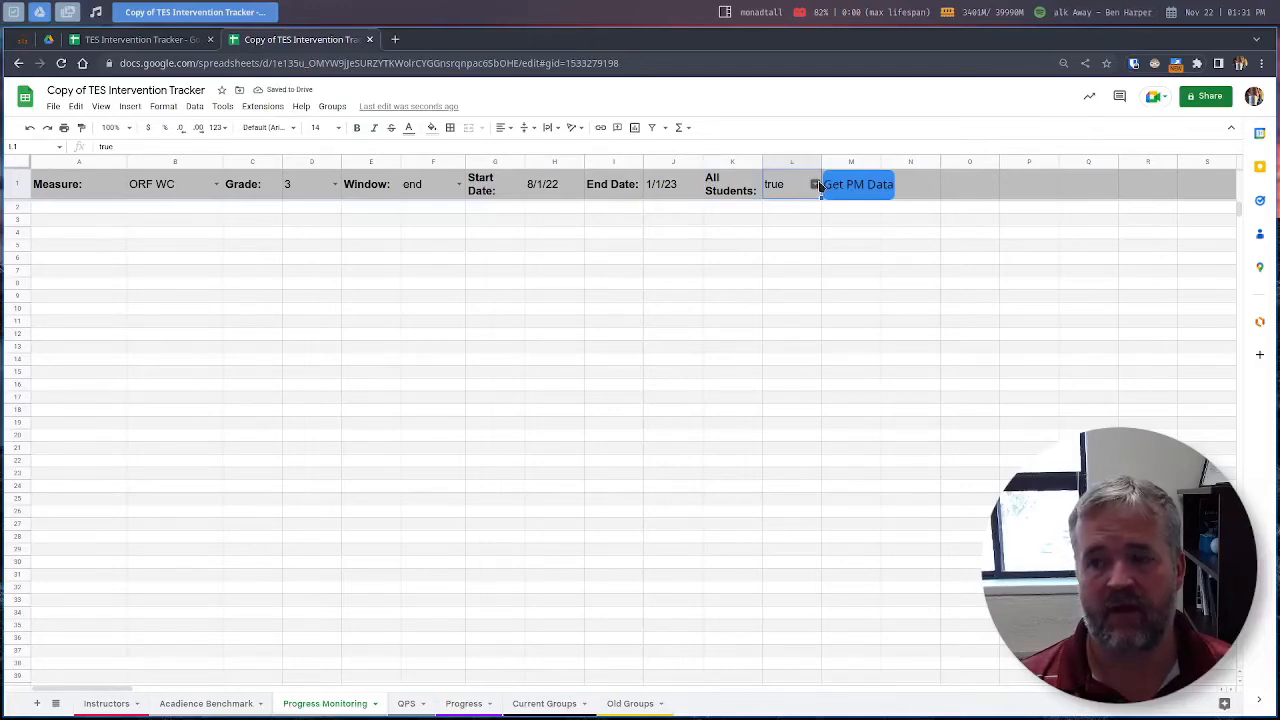
pyautogui.click(817, 185)
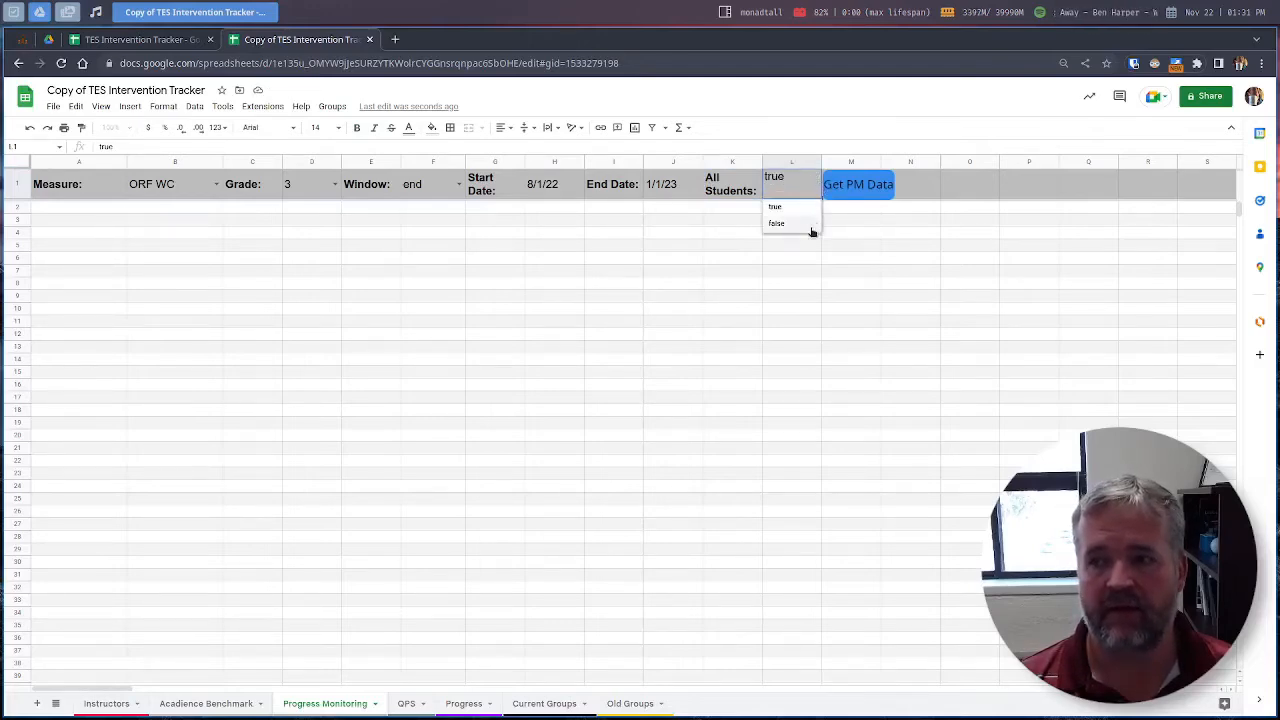
pyautogui.click(812, 225)
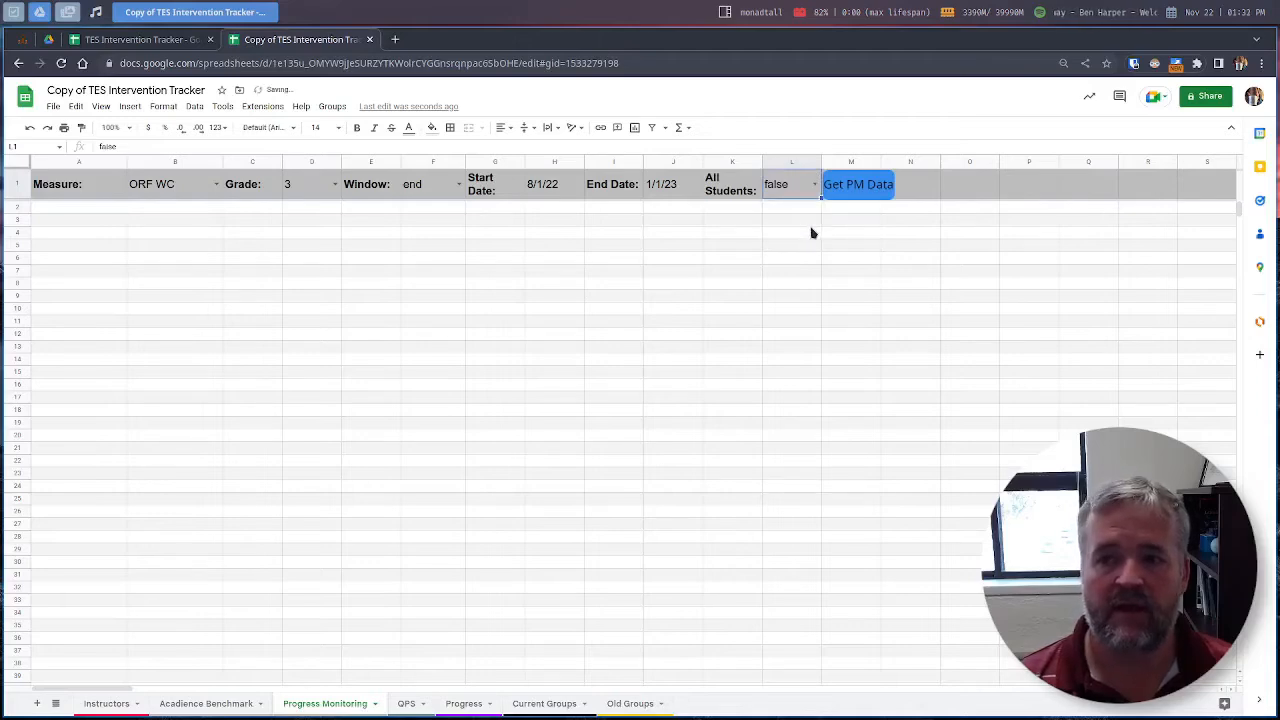
# Step: Glance at Acadience Benchmark, then run Get PM Data on Progress Monitoring
pyautogui.click(224, 708)
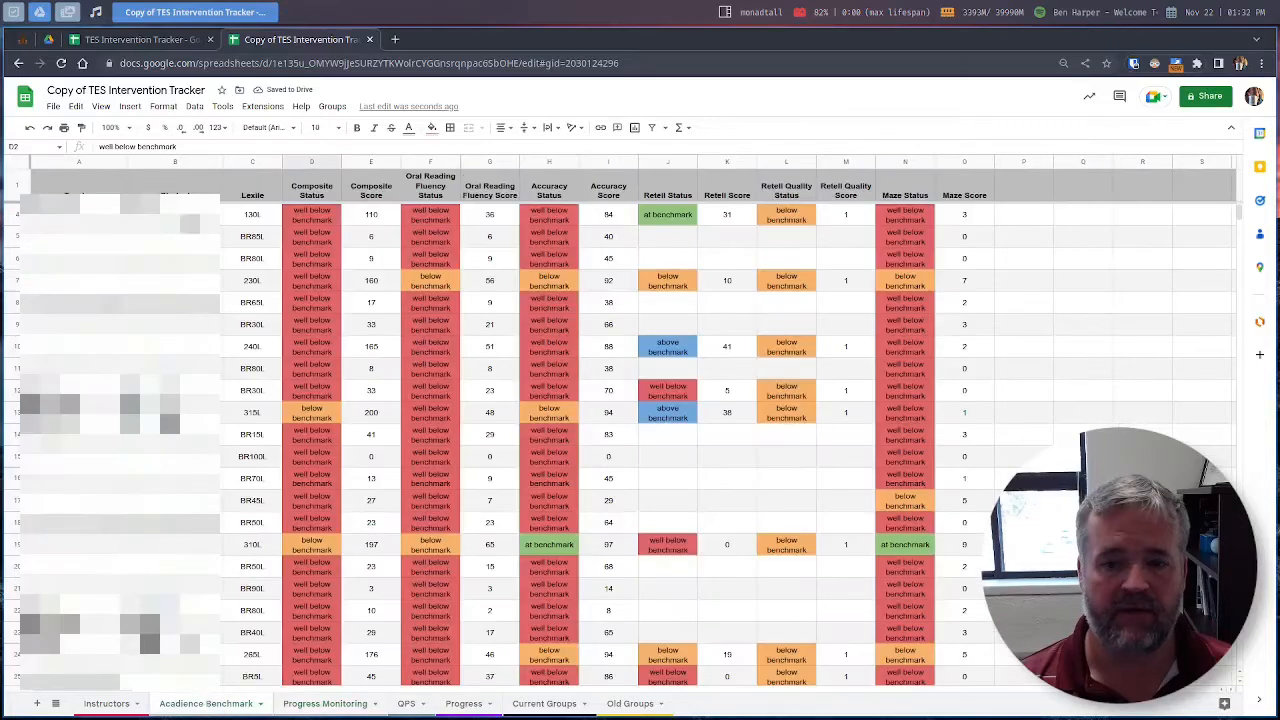
pyautogui.scroll(-2, 330, 636)
pyautogui.scroll(3, 330, 636)
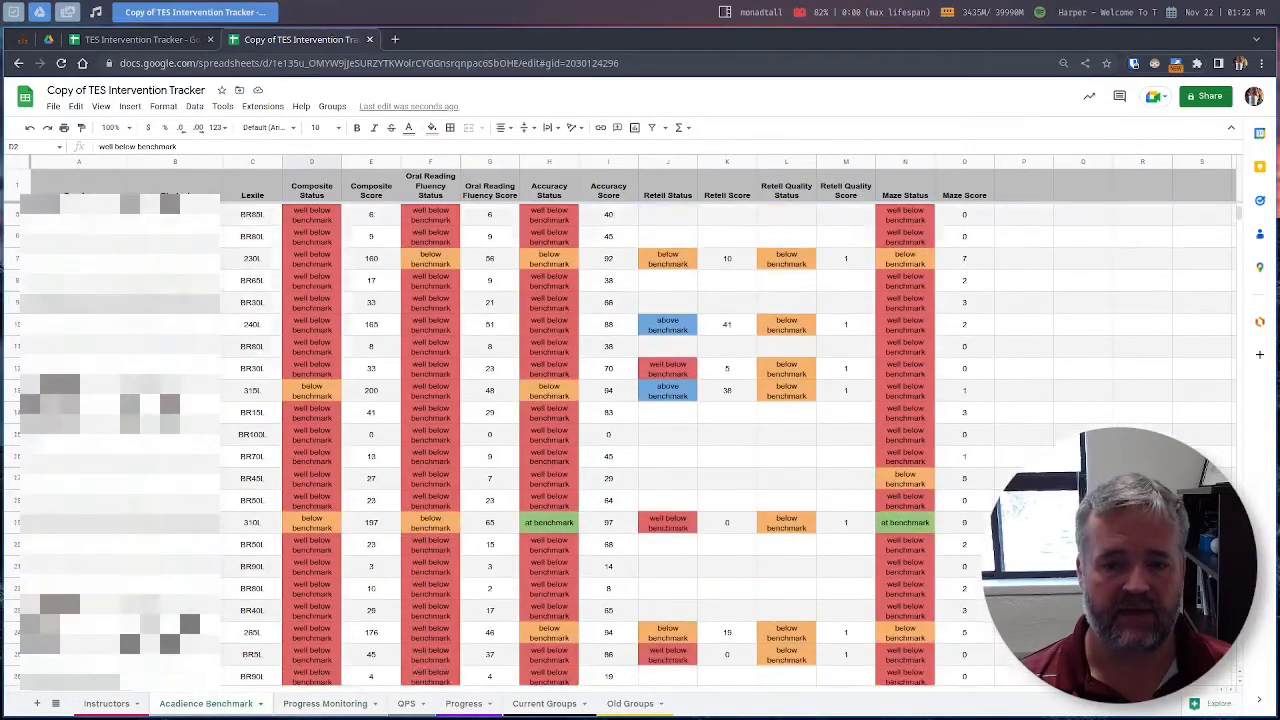
pyautogui.click(330, 706)
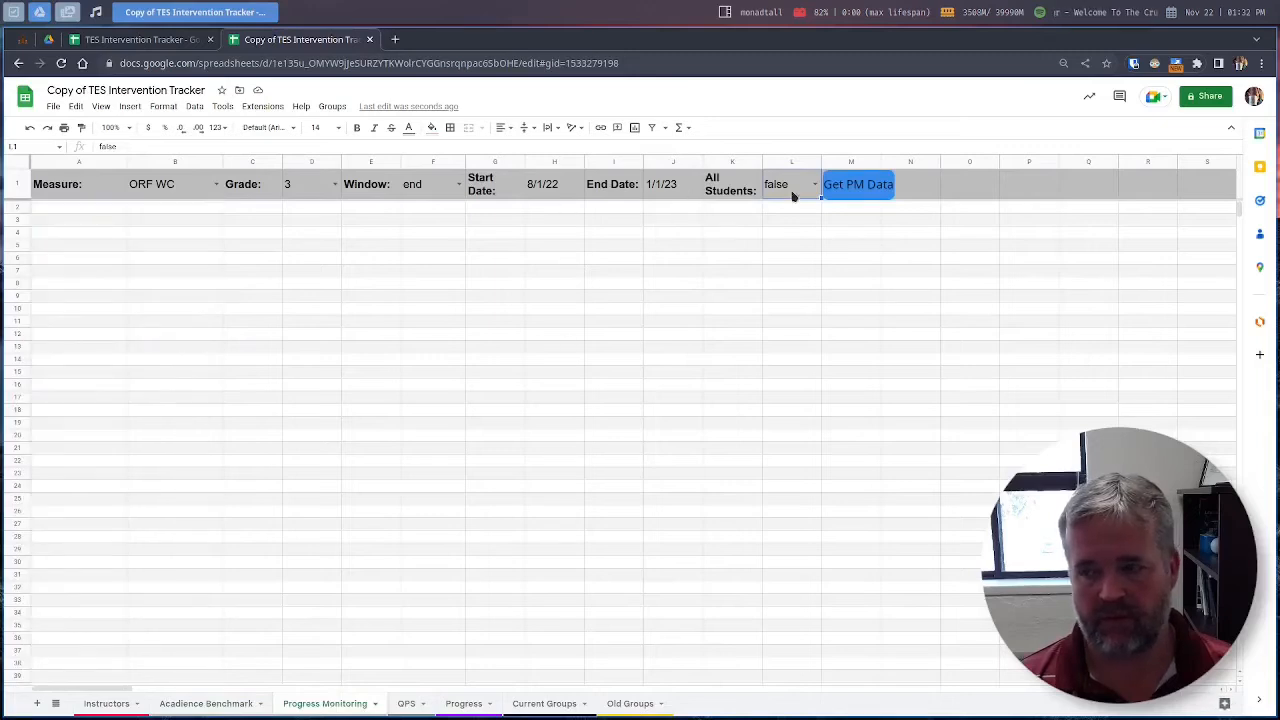
pyautogui.click(847, 190)
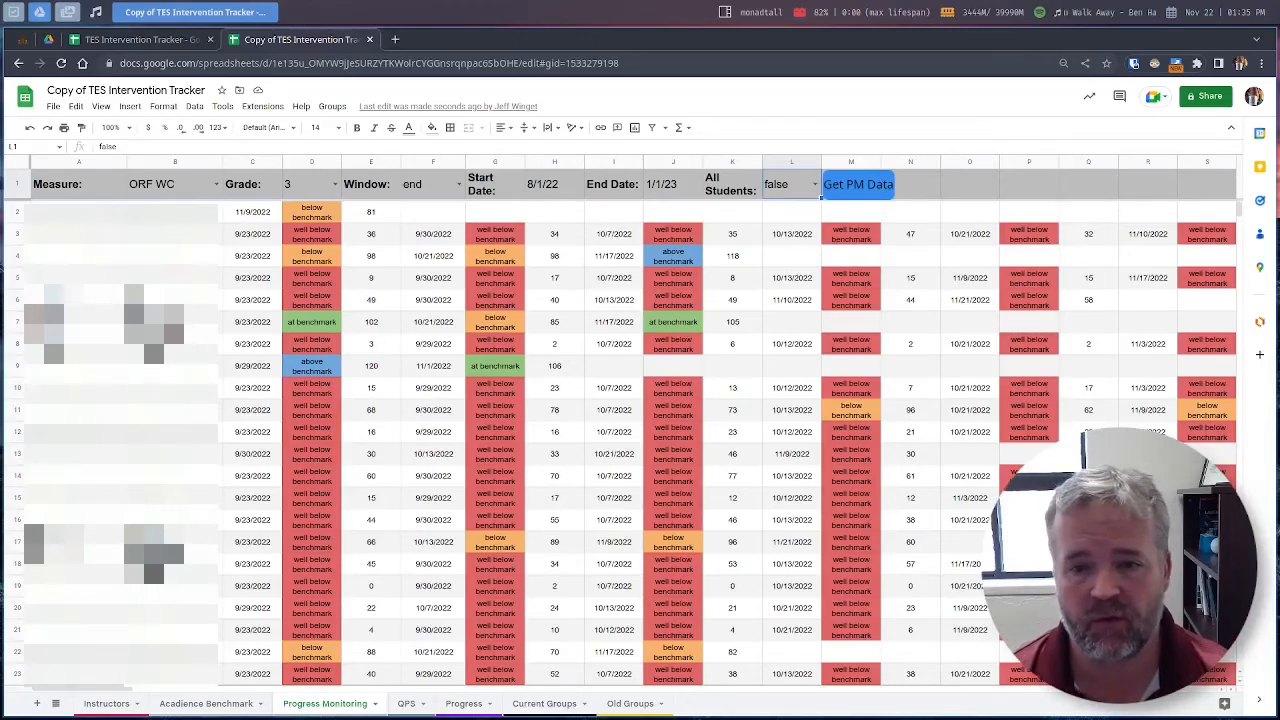
# Step: Scroll the Progress Monitoring results and compare them with the Acadience Benchmark sheet
pyautogui.scroll(-5, 543, 438)
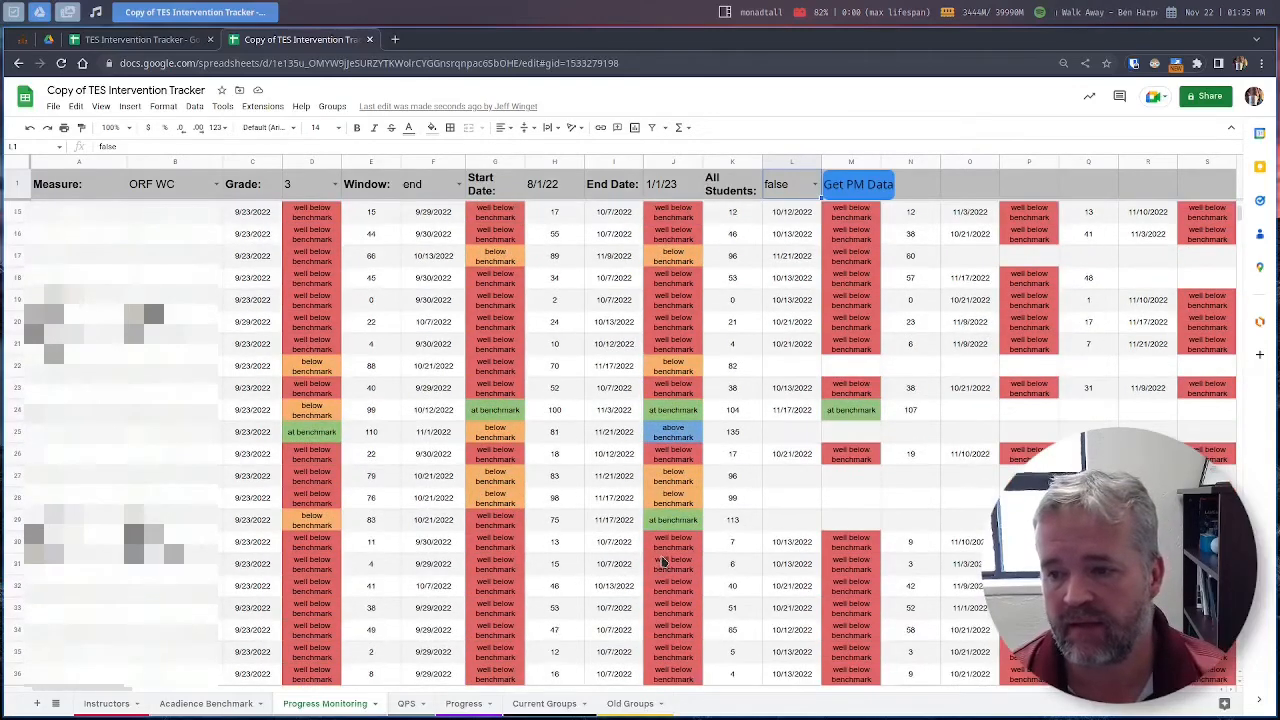
pyautogui.scroll(-2, 663, 563)
pyautogui.scroll(6, 660, 556)
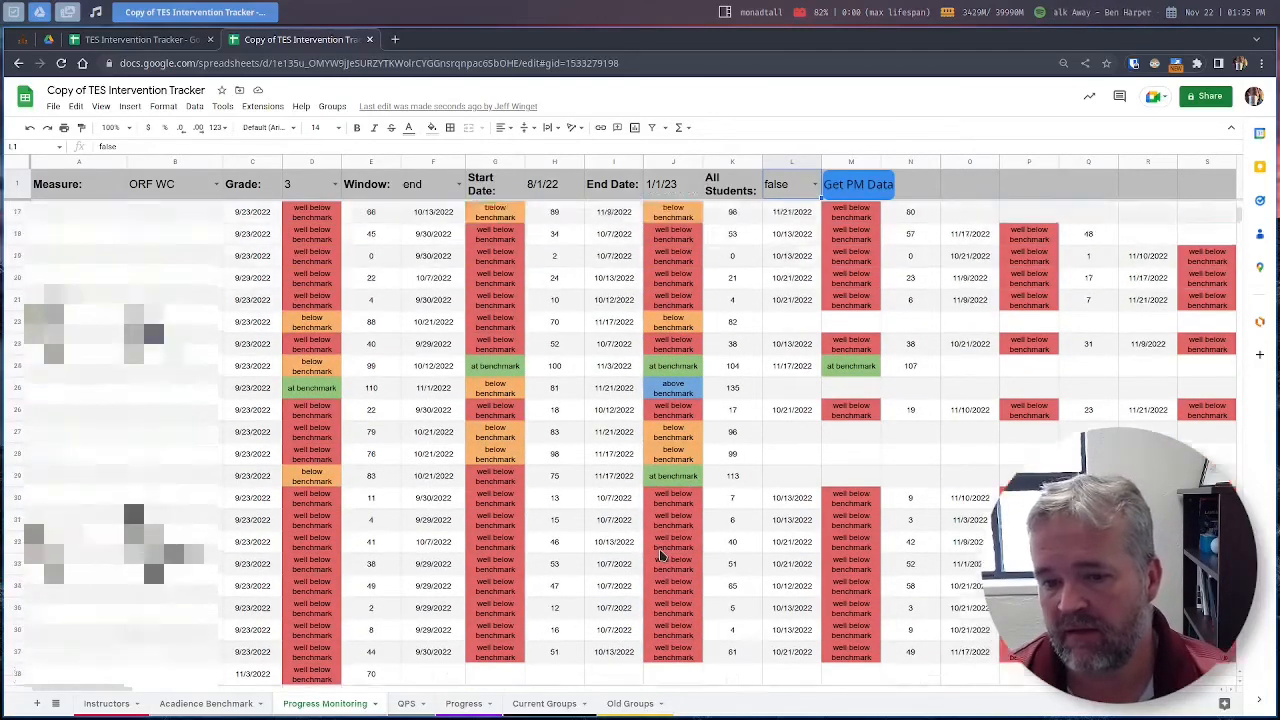
pyautogui.scroll(1, 660, 556)
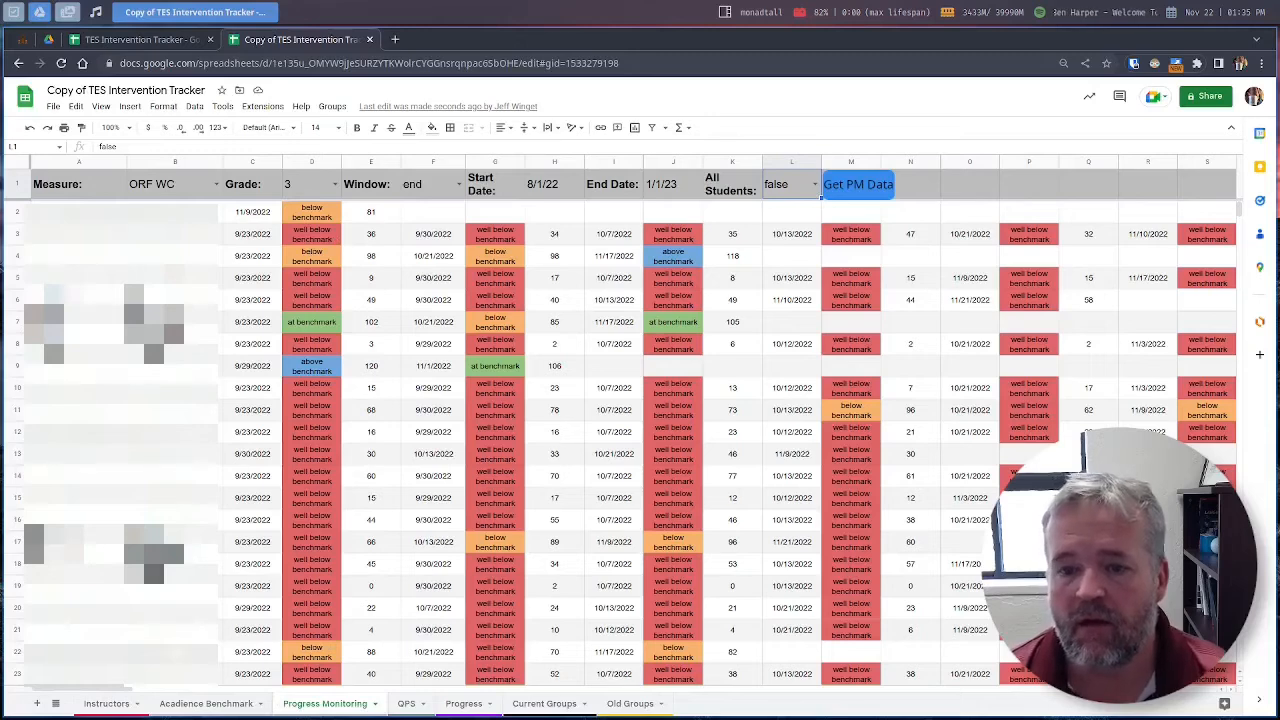
pyautogui.click(188, 705)
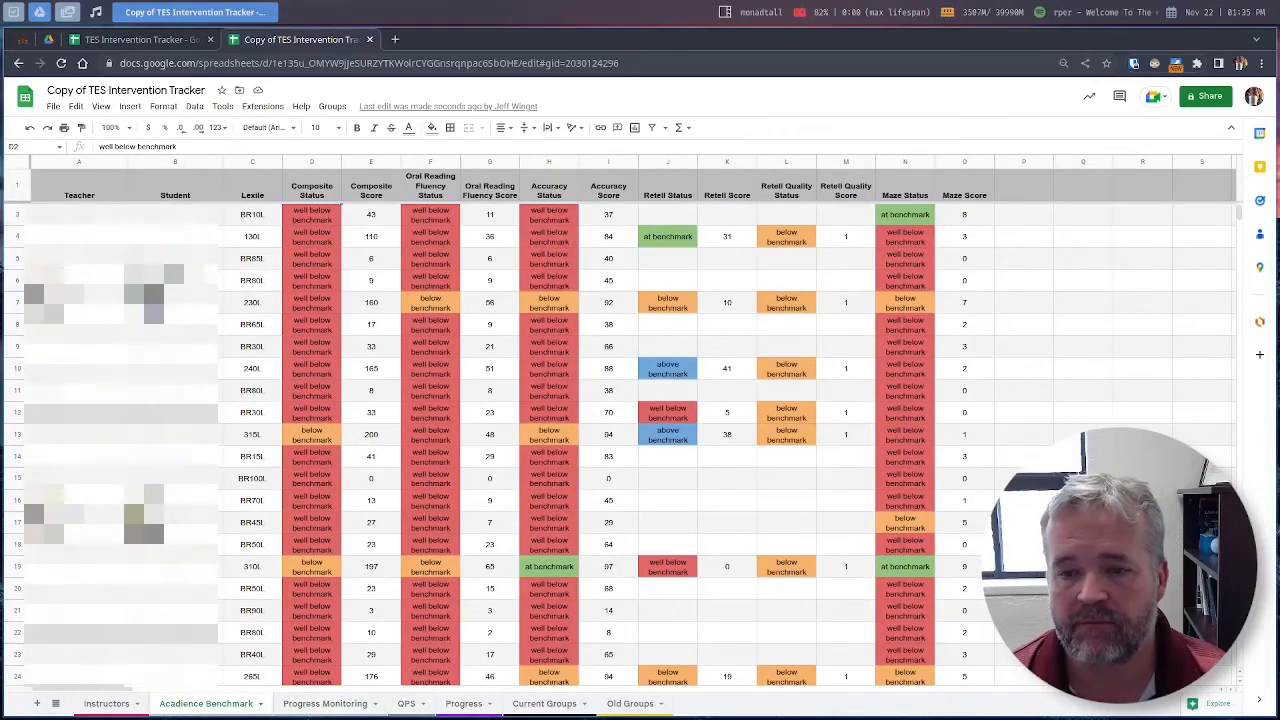
pyautogui.click(316, 705)
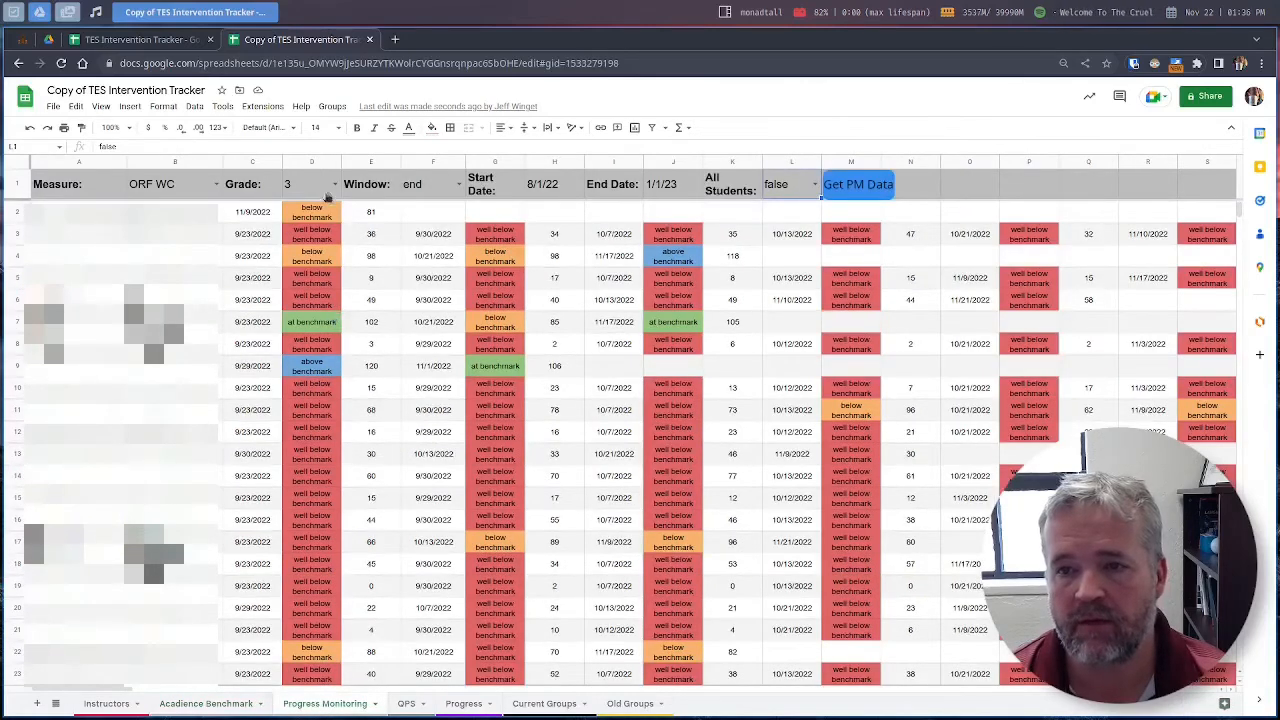
# Step: Inspect rows 2 and 9 dates, statuses and scores (81, 120, 106), then open QPS
pyautogui.click(250, 218)
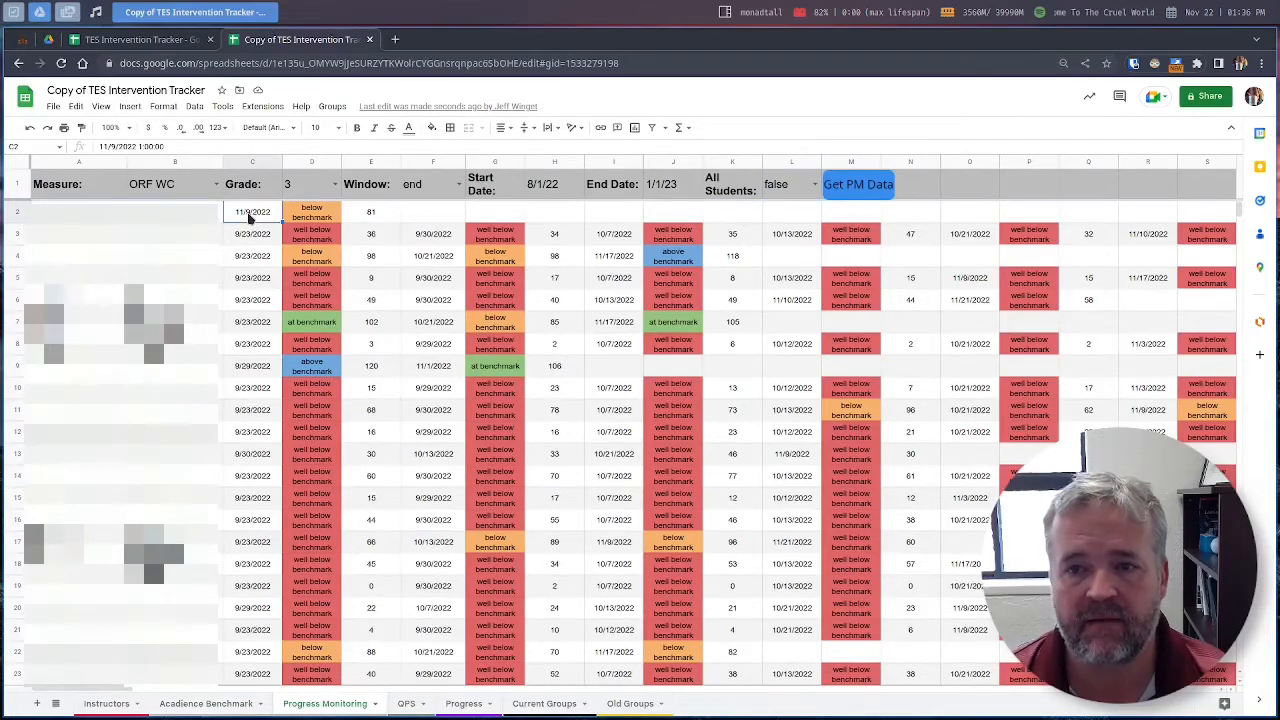
pyautogui.click(301, 218)
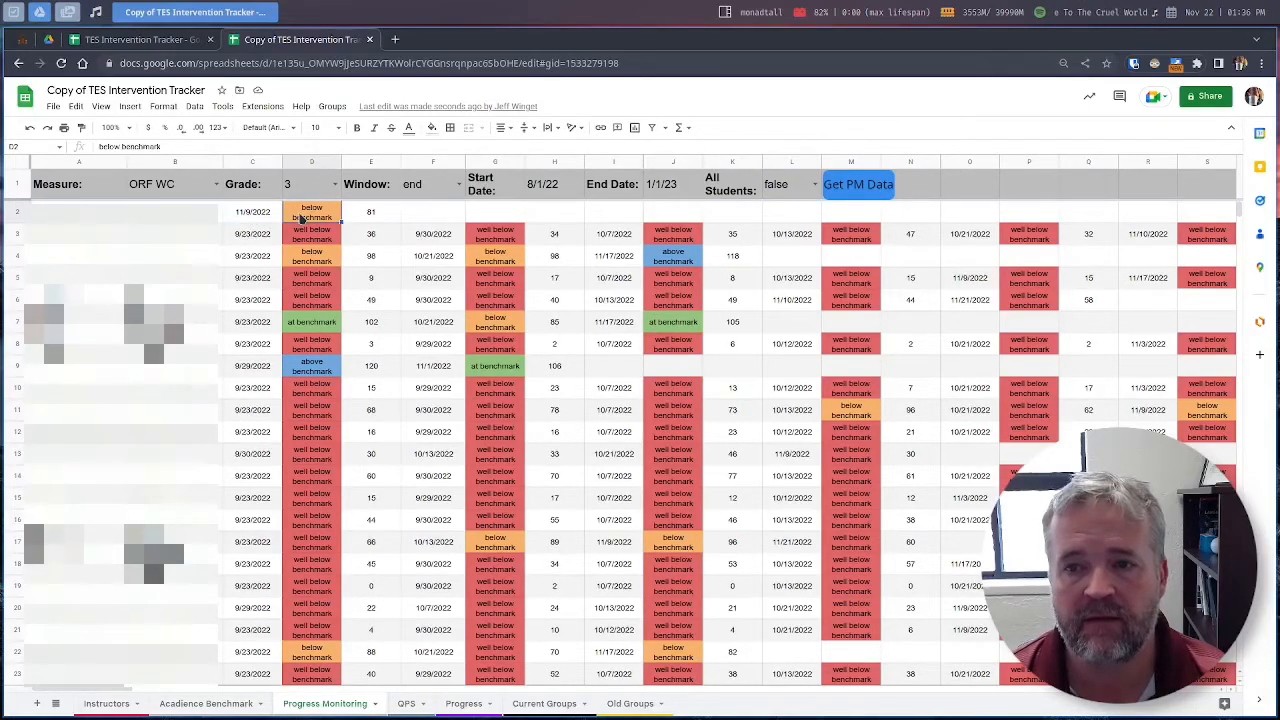
pyautogui.click(388, 217)
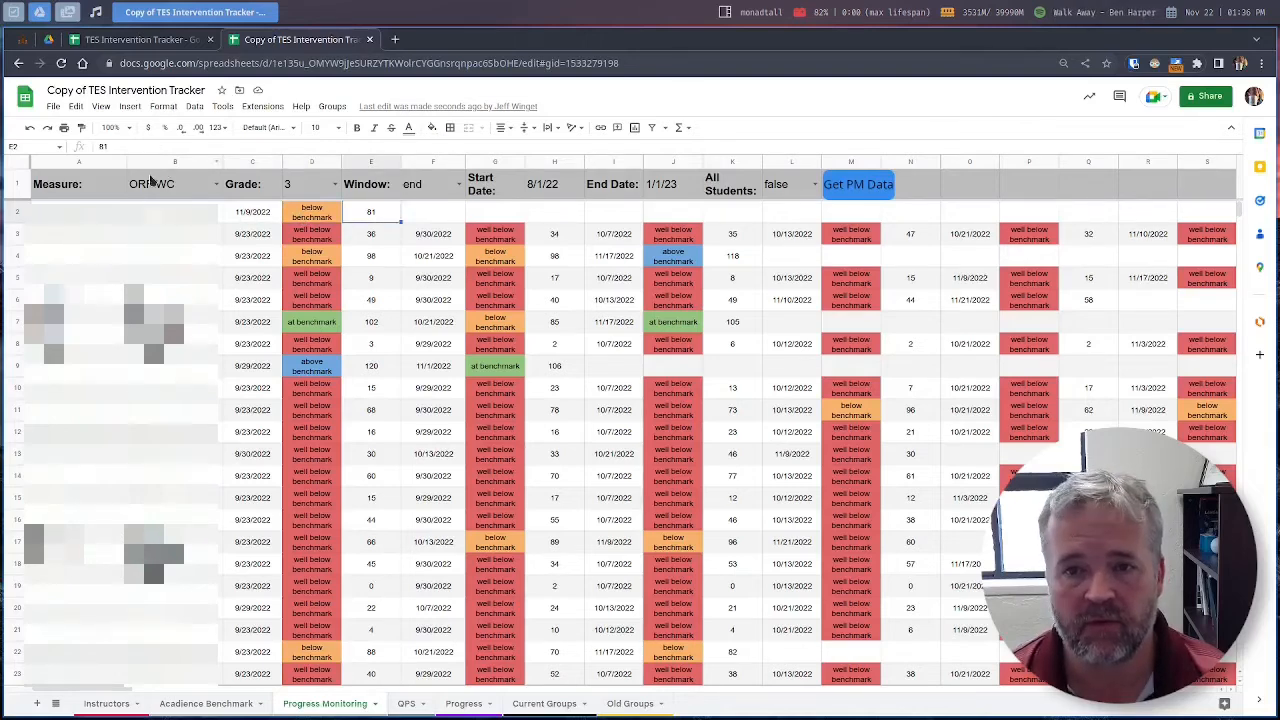
pyautogui.click(306, 219)
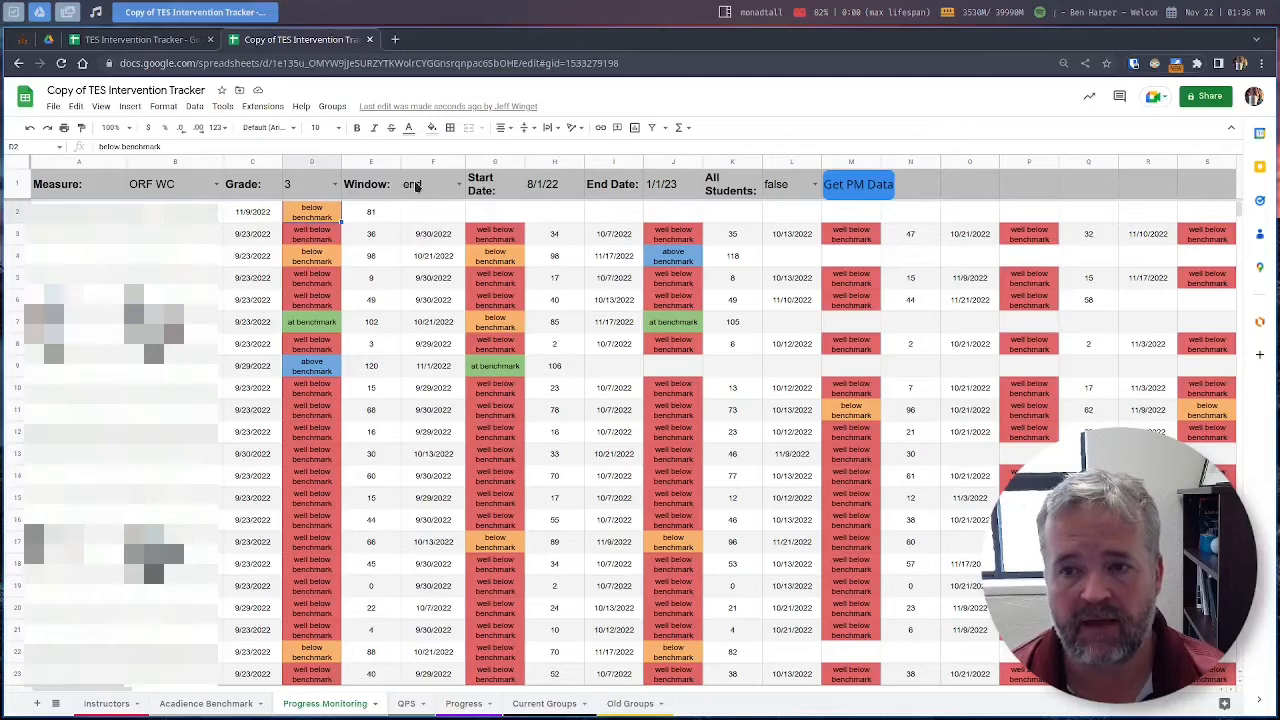
pyautogui.click(292, 367)
pyautogui.click(368, 366)
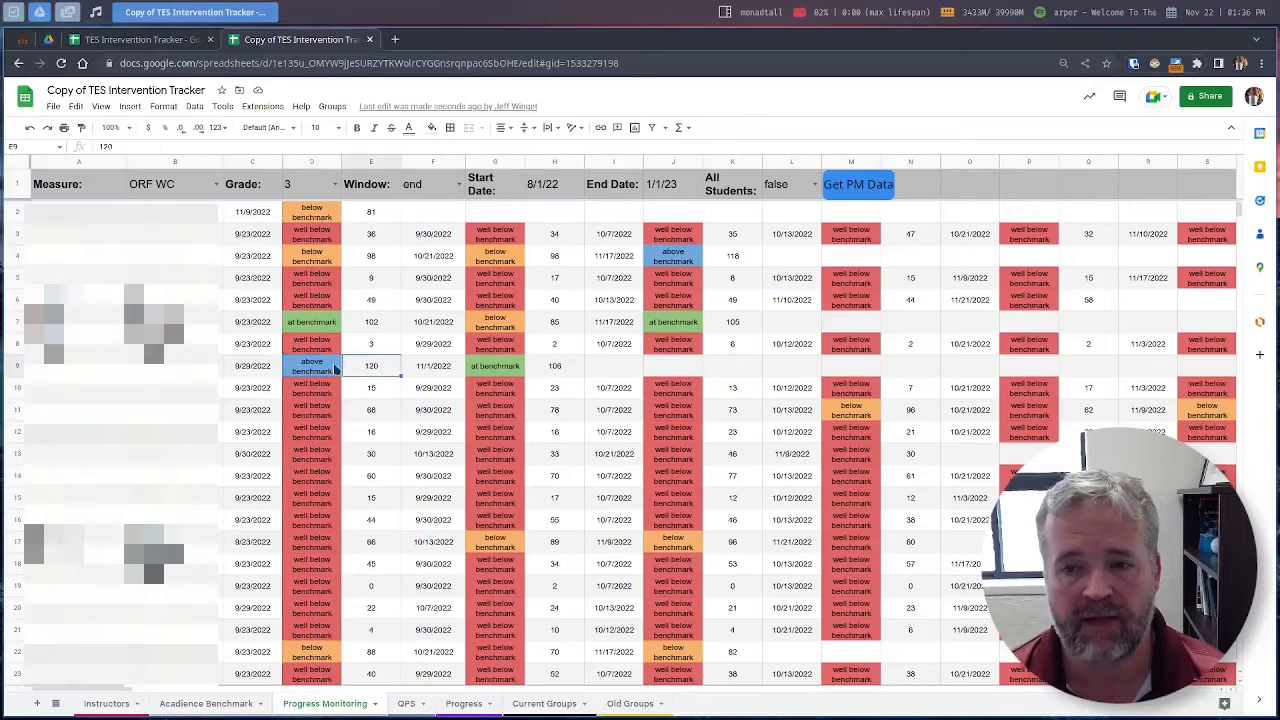
pyautogui.click(336, 370)
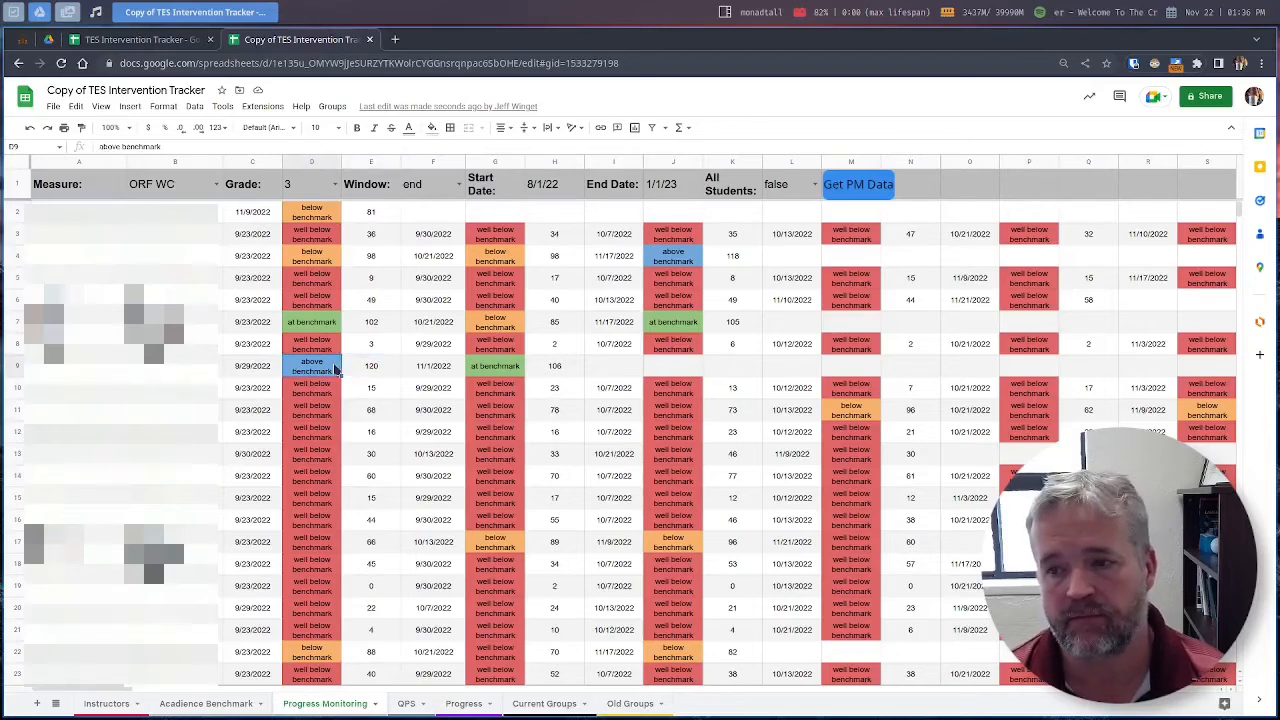
pyautogui.click(500, 366)
pyautogui.click(556, 371)
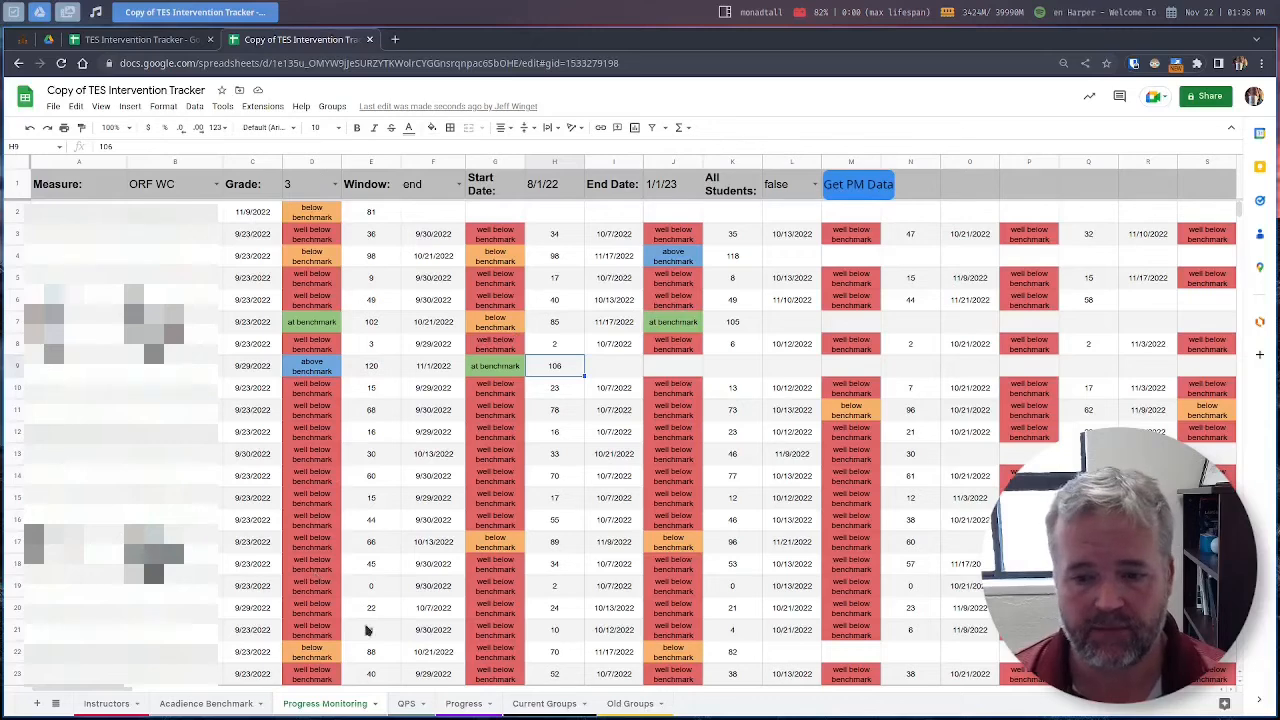
pyautogui.click(400, 711)
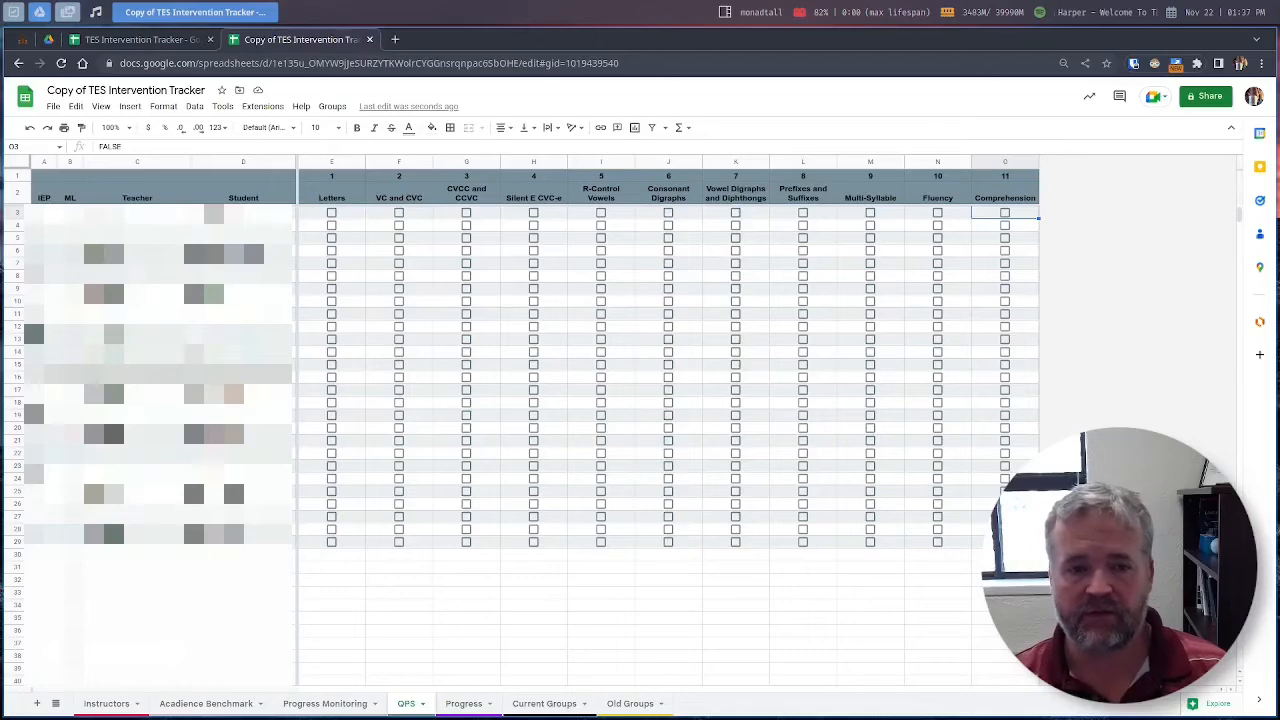
# Step: Tick the F3 checkbox so the row 3 student gets VC and CVC on the QPS sheet
pyautogui.click(399, 213)
# Step: Tick VC and CVC checkboxes F4 through F14 for the row 4–14 students
pyautogui.click(399, 226)
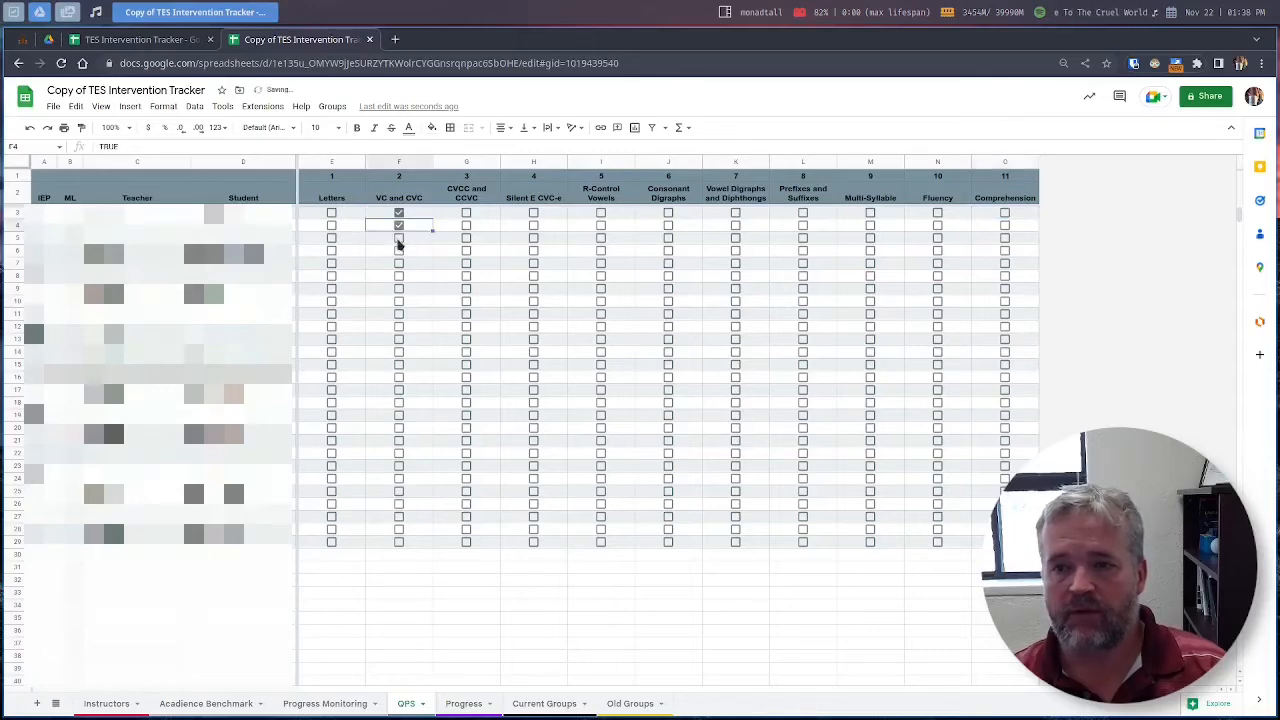
pyautogui.click(399, 238)
pyautogui.click(399, 251)
pyautogui.click(399, 265)
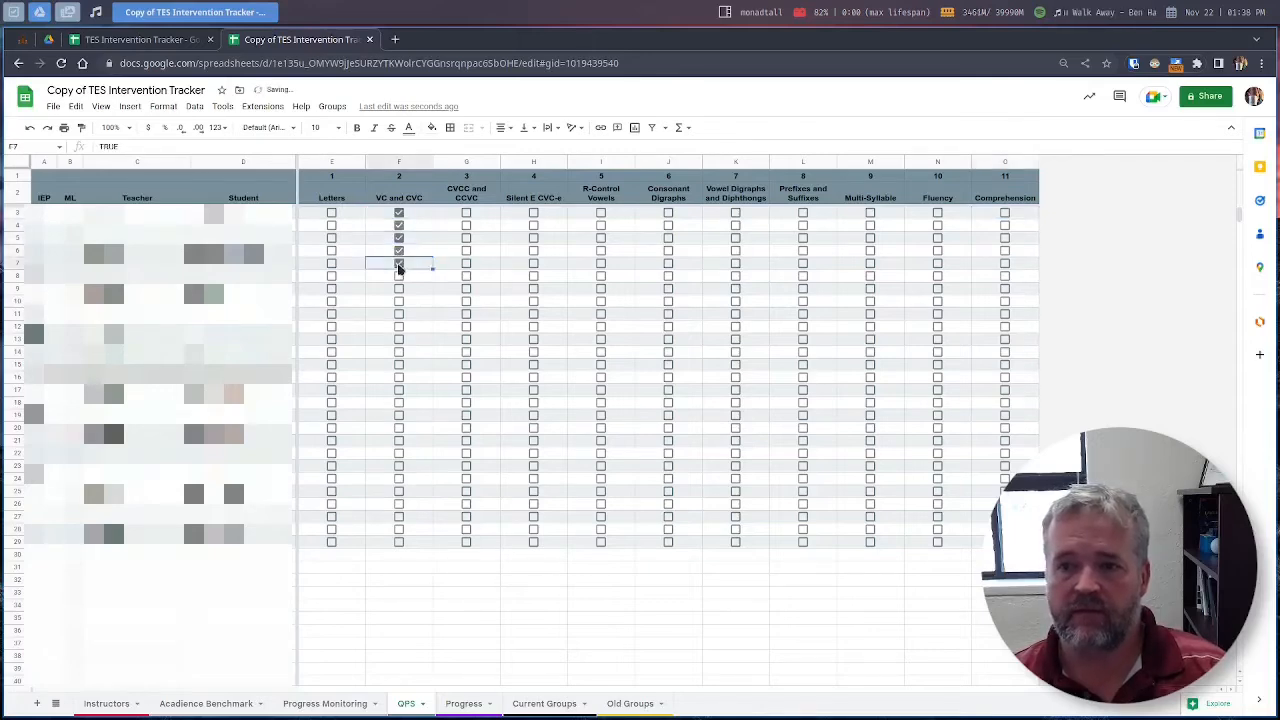
pyautogui.click(399, 277)
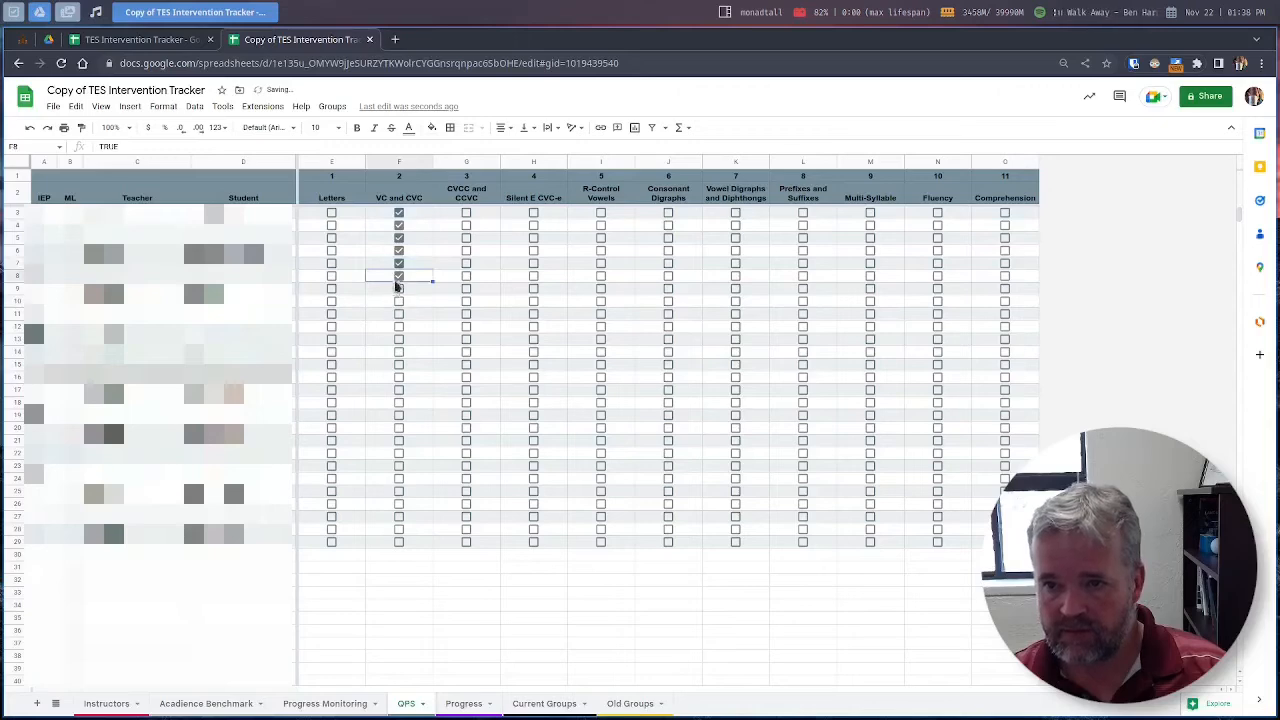
pyautogui.click(399, 289)
pyautogui.click(399, 301)
pyautogui.click(399, 314)
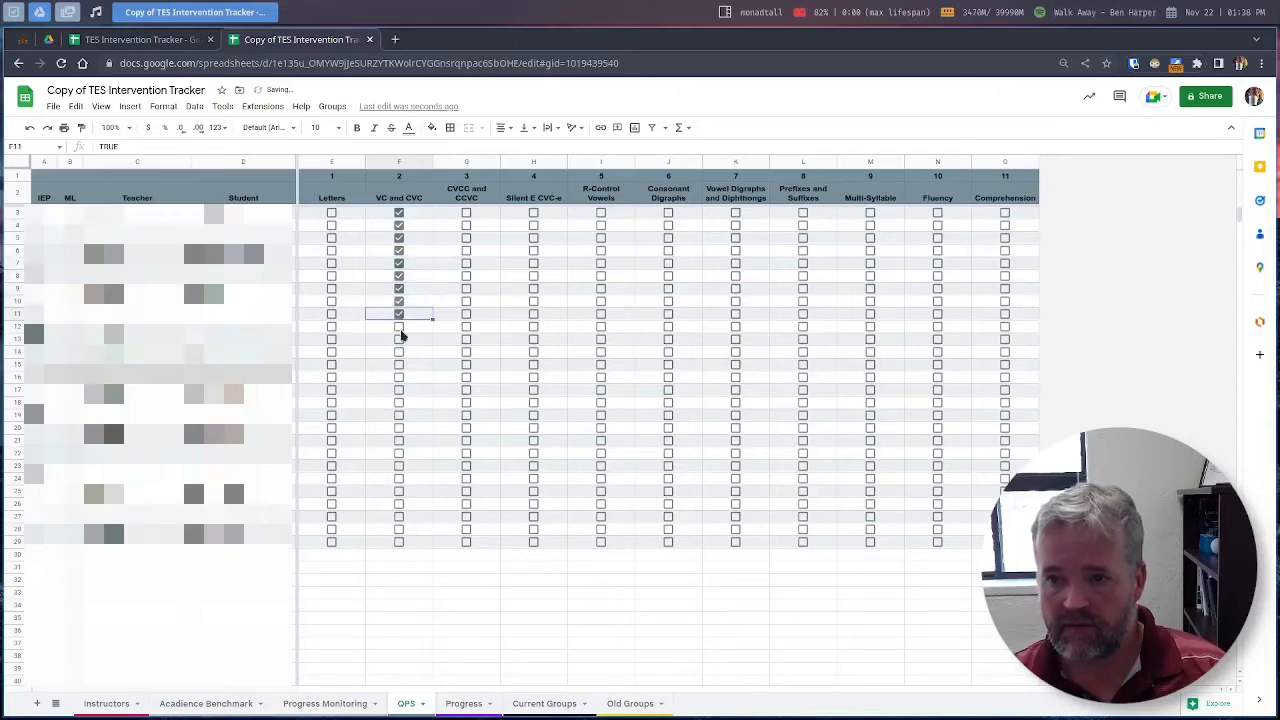
pyautogui.click(399, 327)
pyautogui.click(399, 340)
pyautogui.click(399, 353)
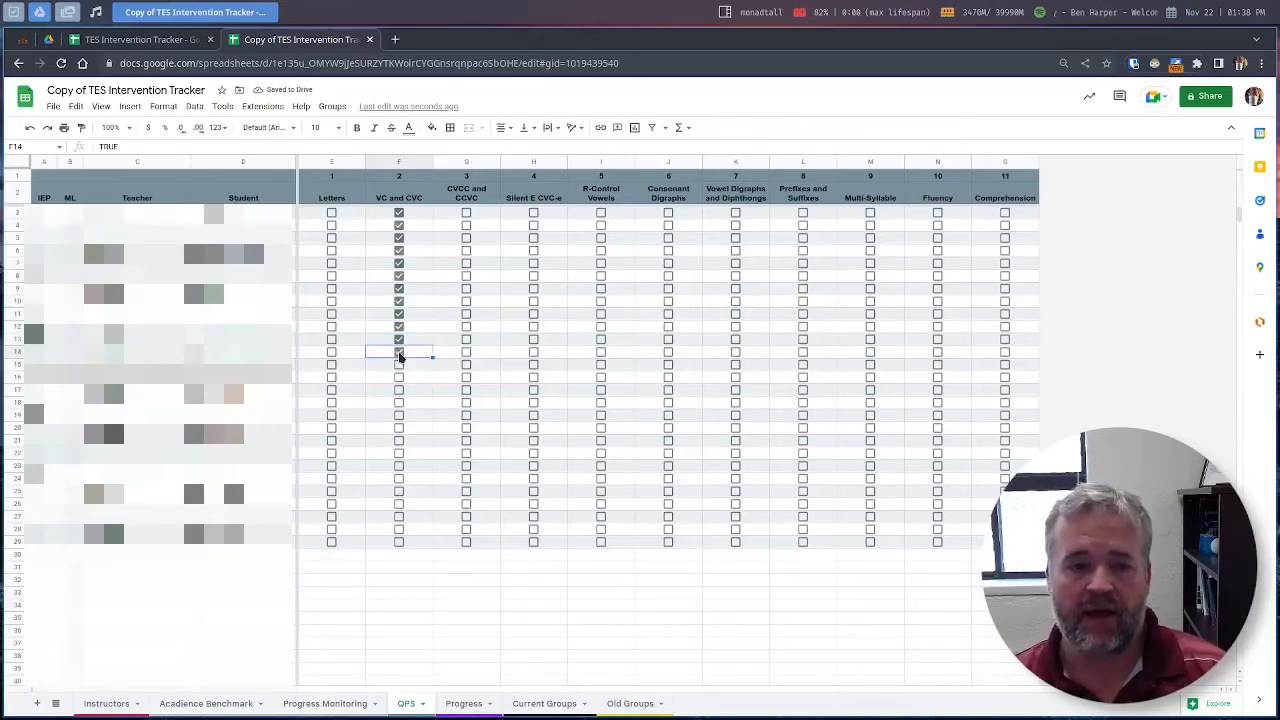
pyautogui.click(399, 353)
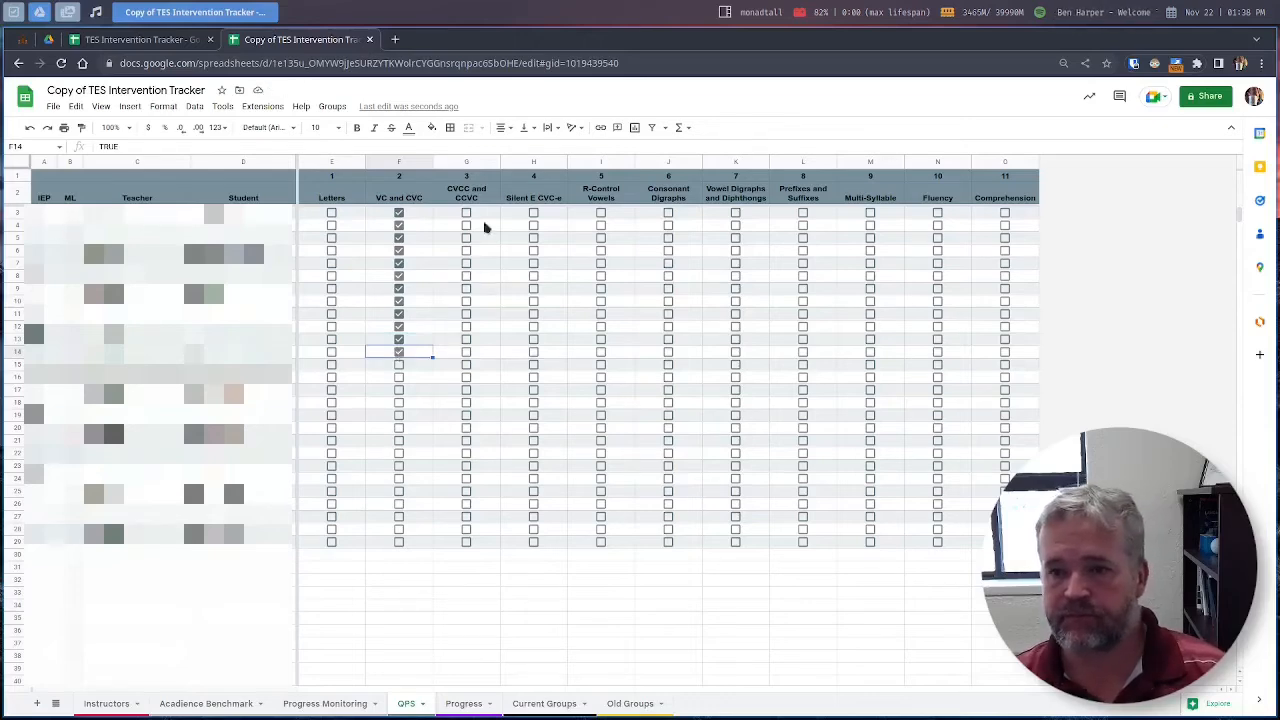
# Step: Tick CVCC and CCVC checkboxes G15 through G26 for the row 15–26 students
pyautogui.click(465, 366)
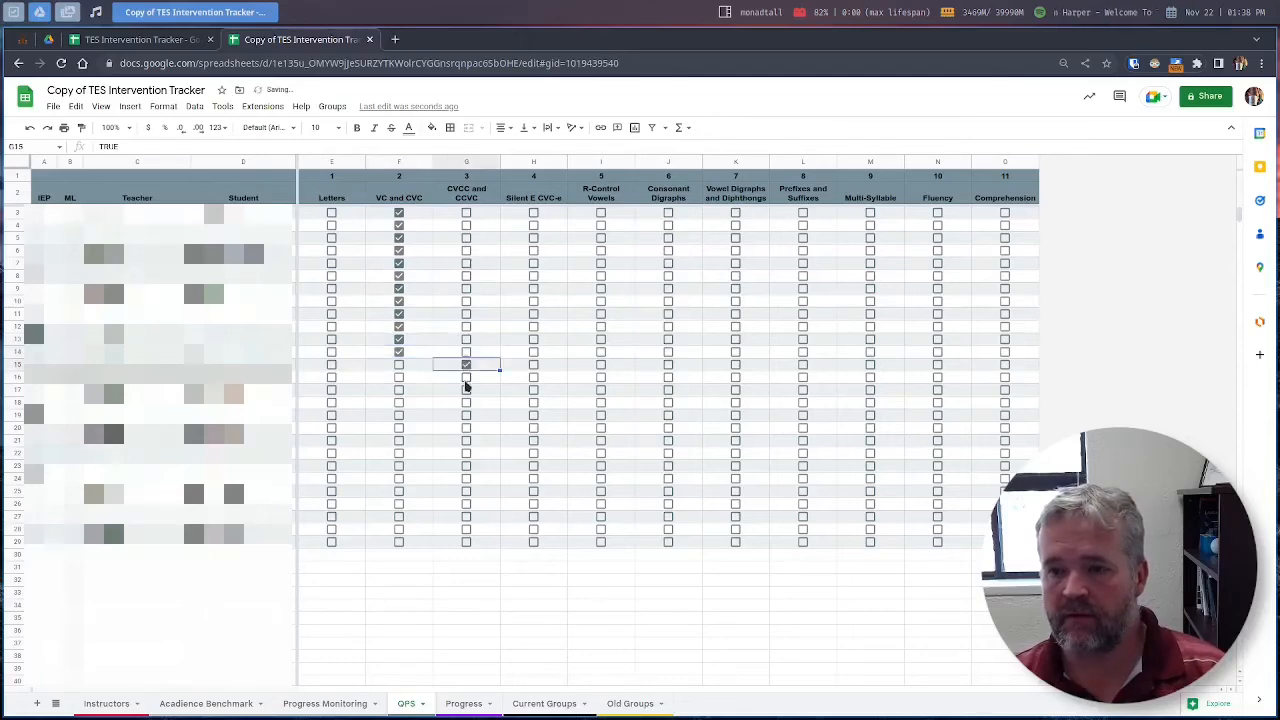
pyautogui.click(466, 378)
pyautogui.click(466, 390)
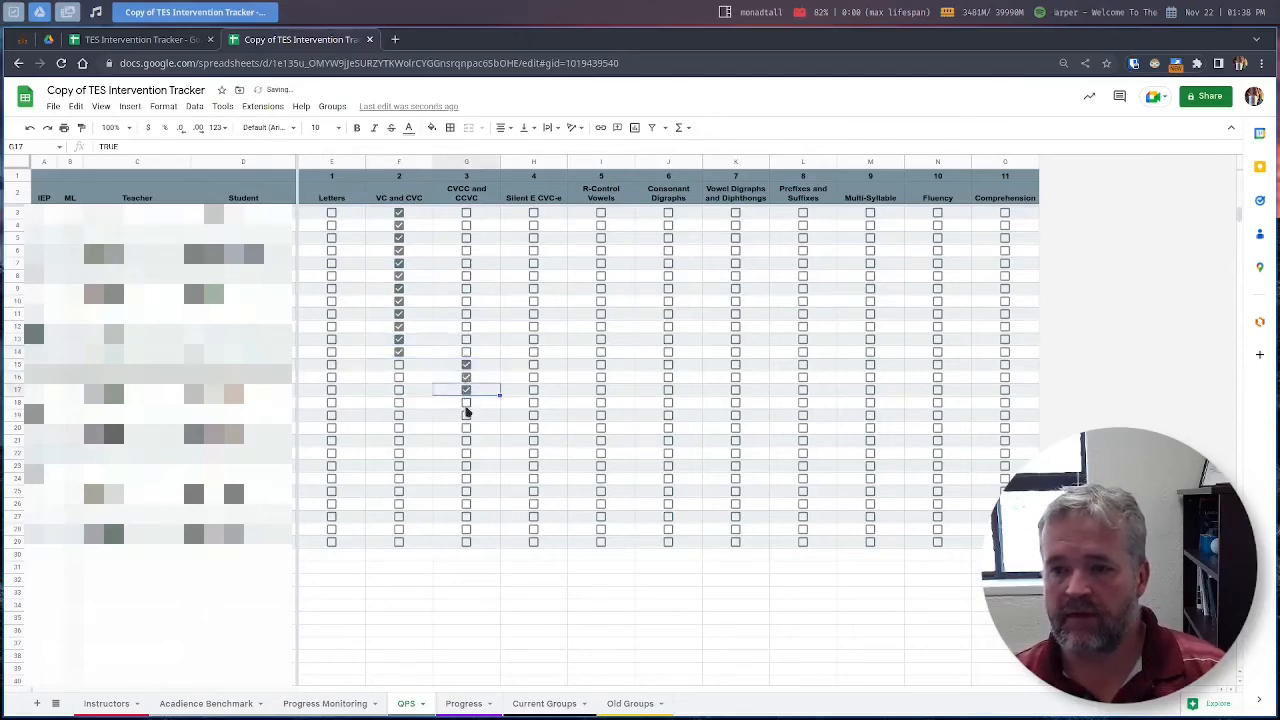
pyautogui.click(466, 403)
pyautogui.click(466, 415)
pyautogui.click(466, 429)
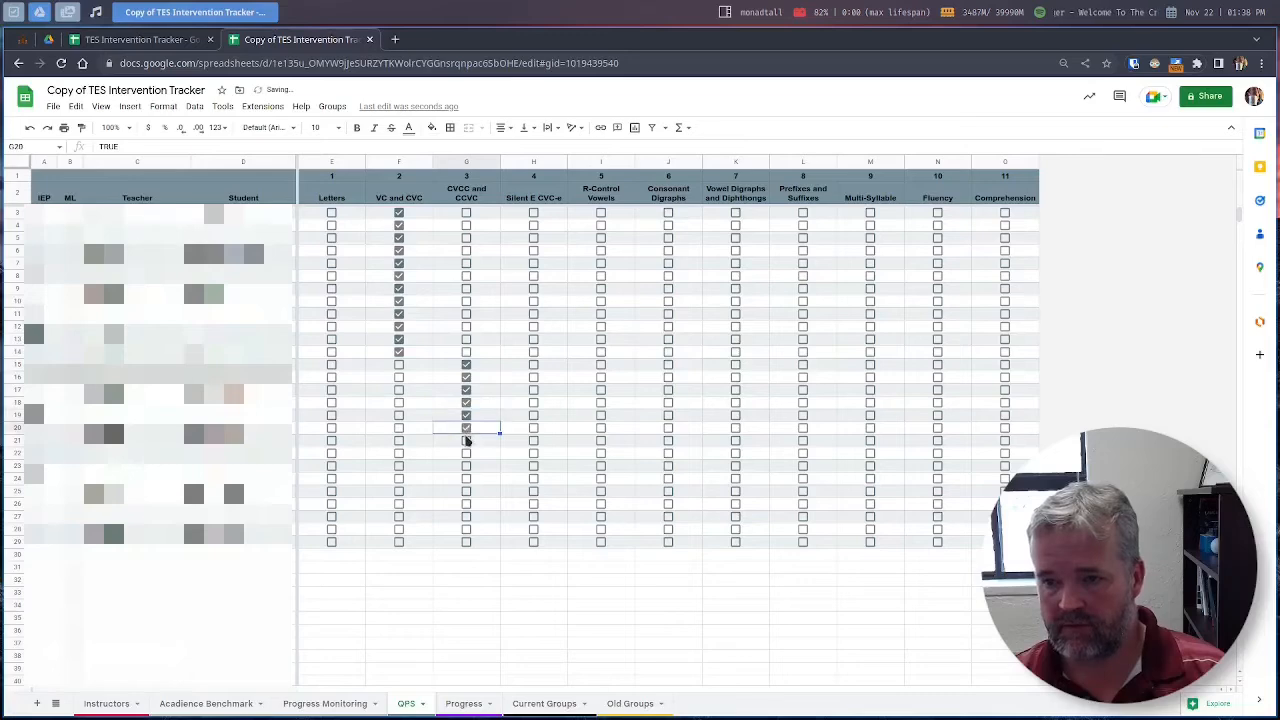
pyautogui.click(466, 441)
pyautogui.click(466, 453)
pyautogui.click(466, 466)
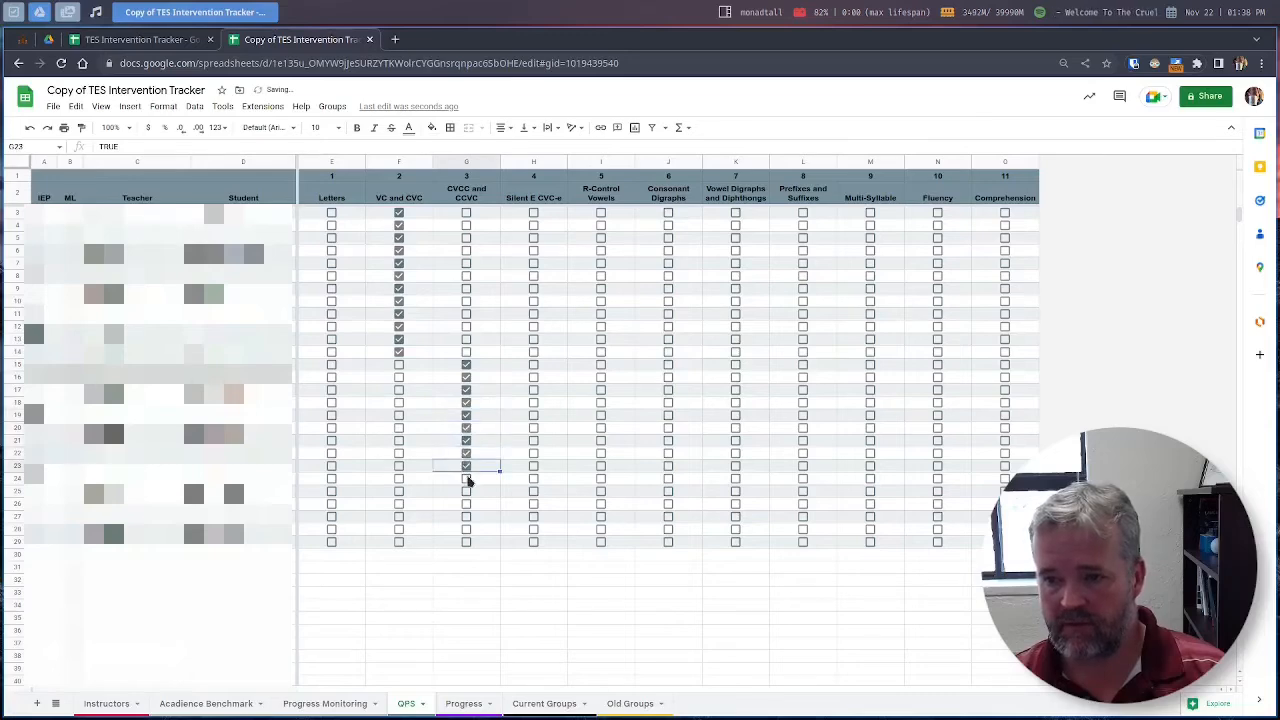
pyautogui.click(466, 478)
pyautogui.click(466, 491)
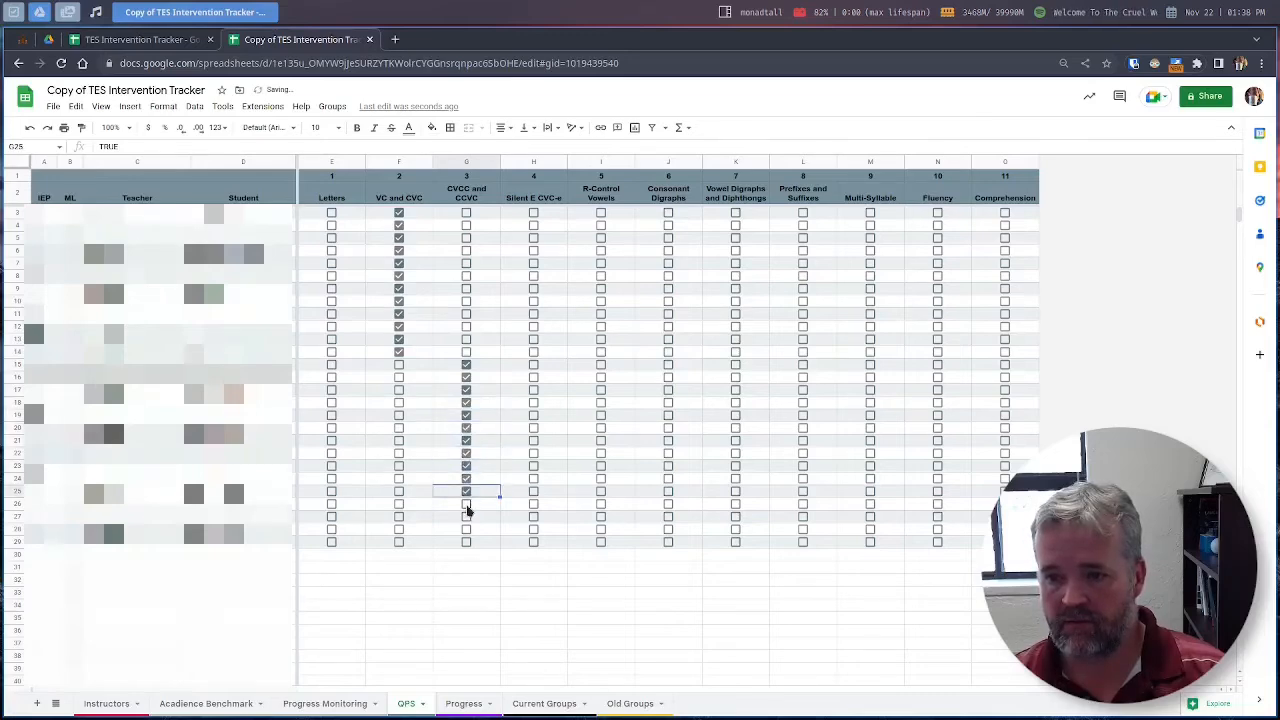
pyautogui.click(466, 505)
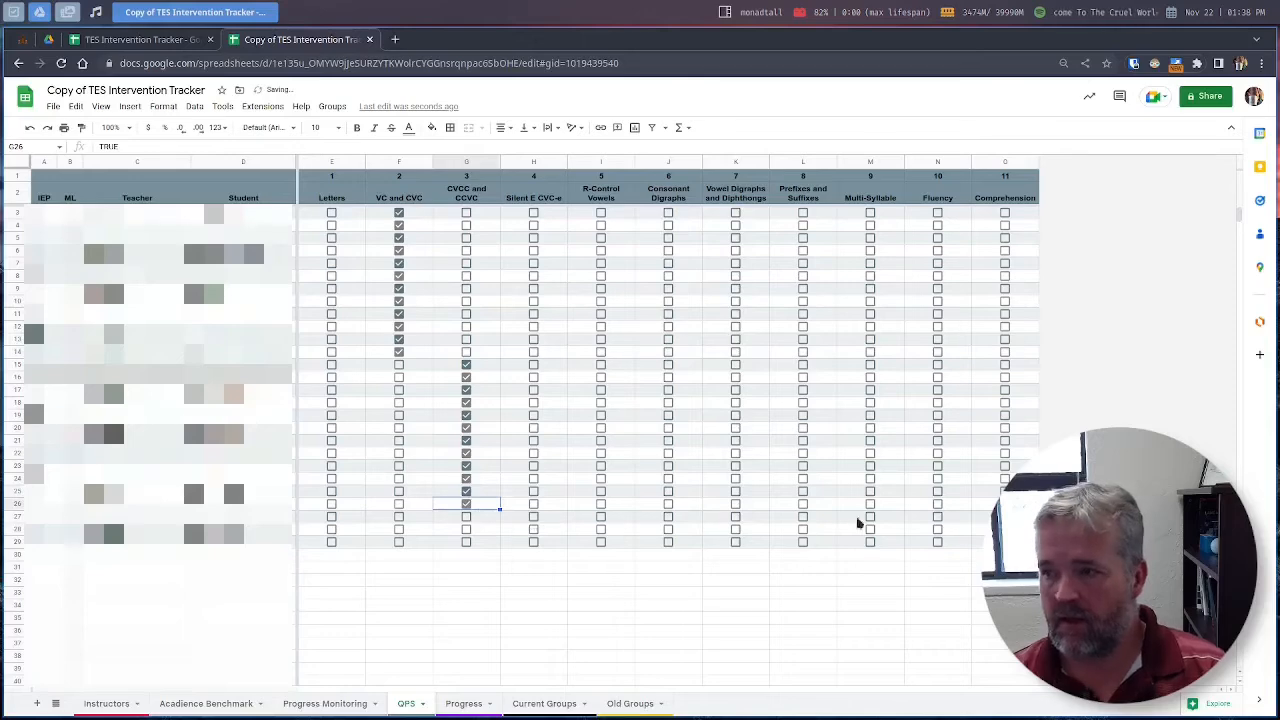
# Step: Tick Comprehension checkboxes O27 through O29 for the row 27–29 students
pyautogui.click(1005, 517)
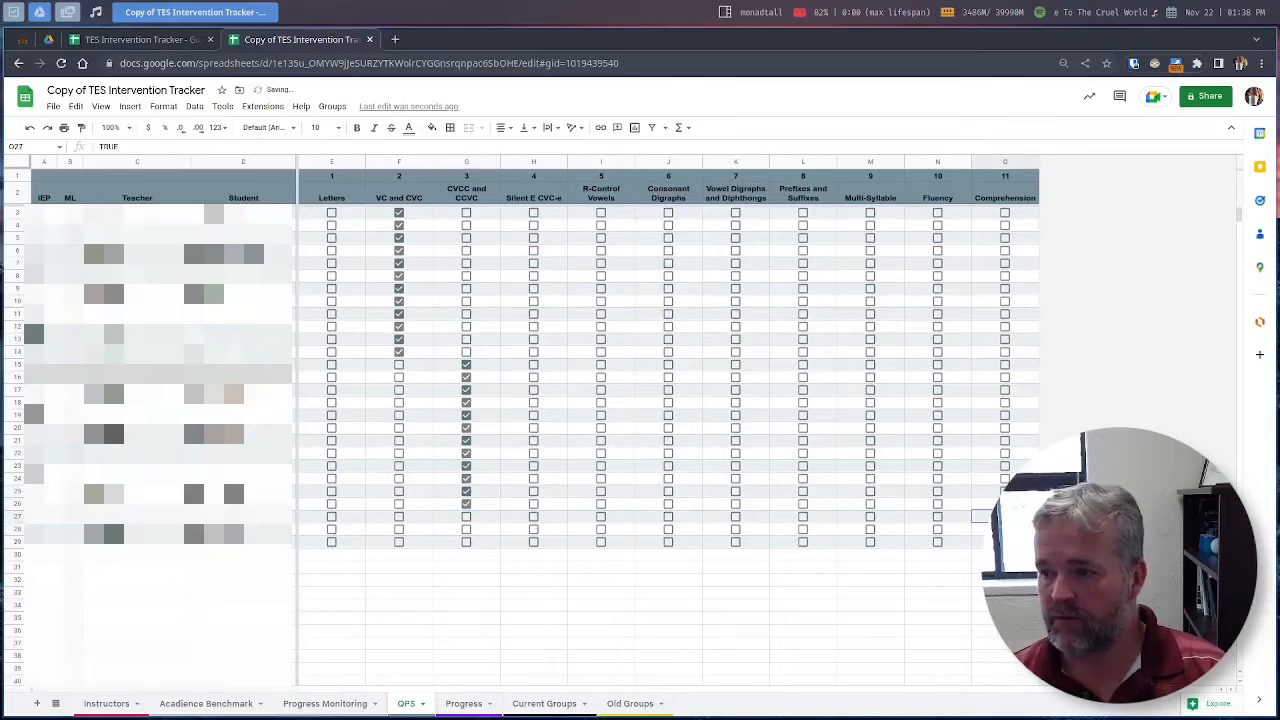
pyautogui.click(1005, 529)
pyautogui.click(1005, 542)
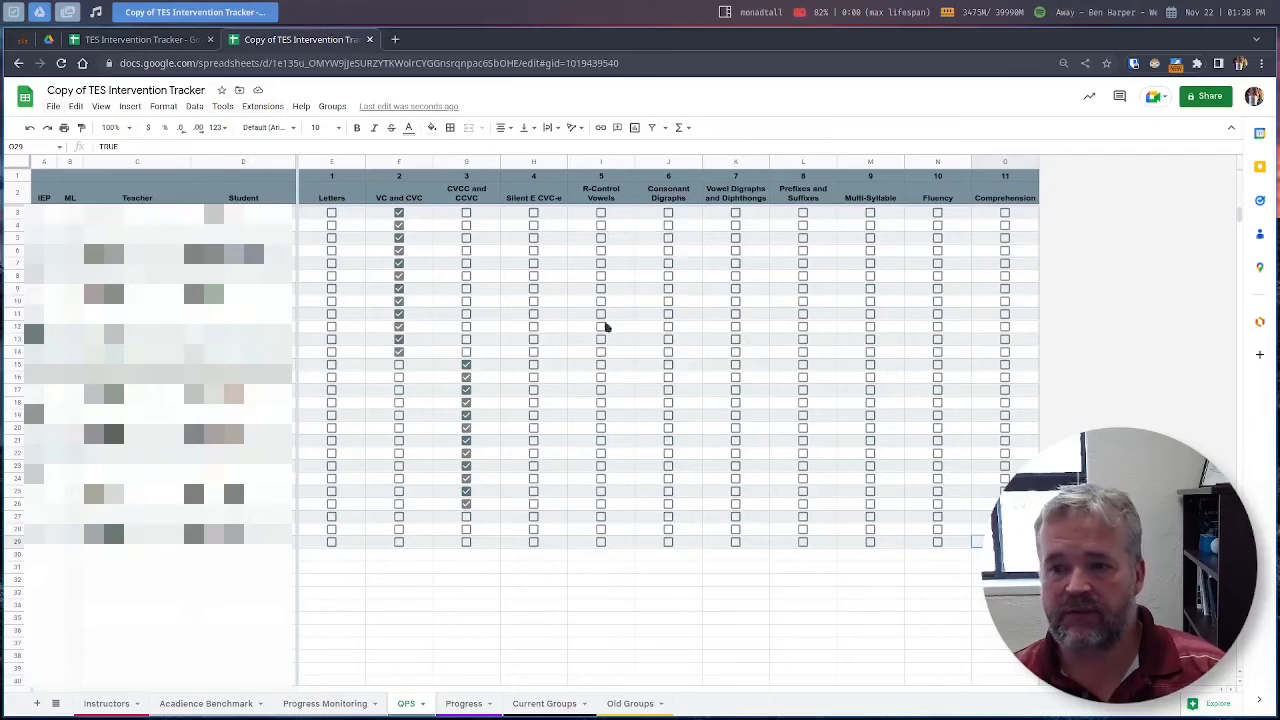
# Step: Start Assign Groups from the custom menu and keep the current instructor for the VC and CVC group
pyautogui.click(333, 107)
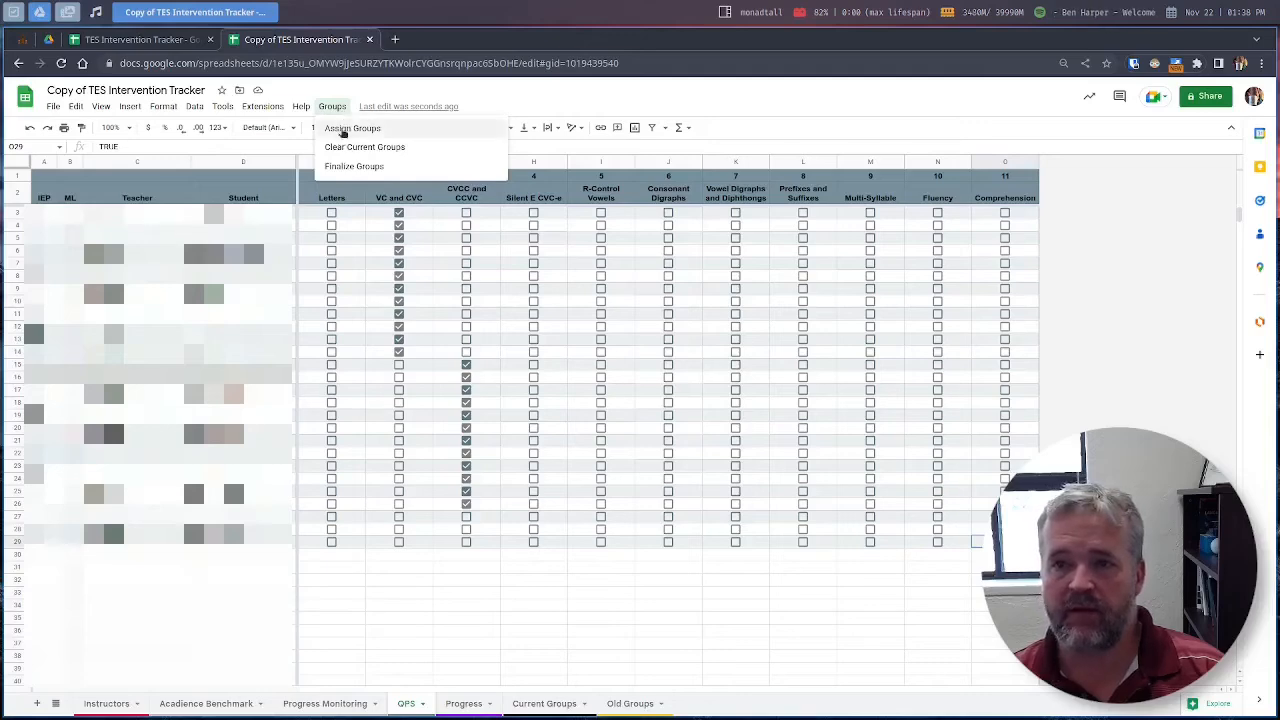
pyautogui.click(342, 130)
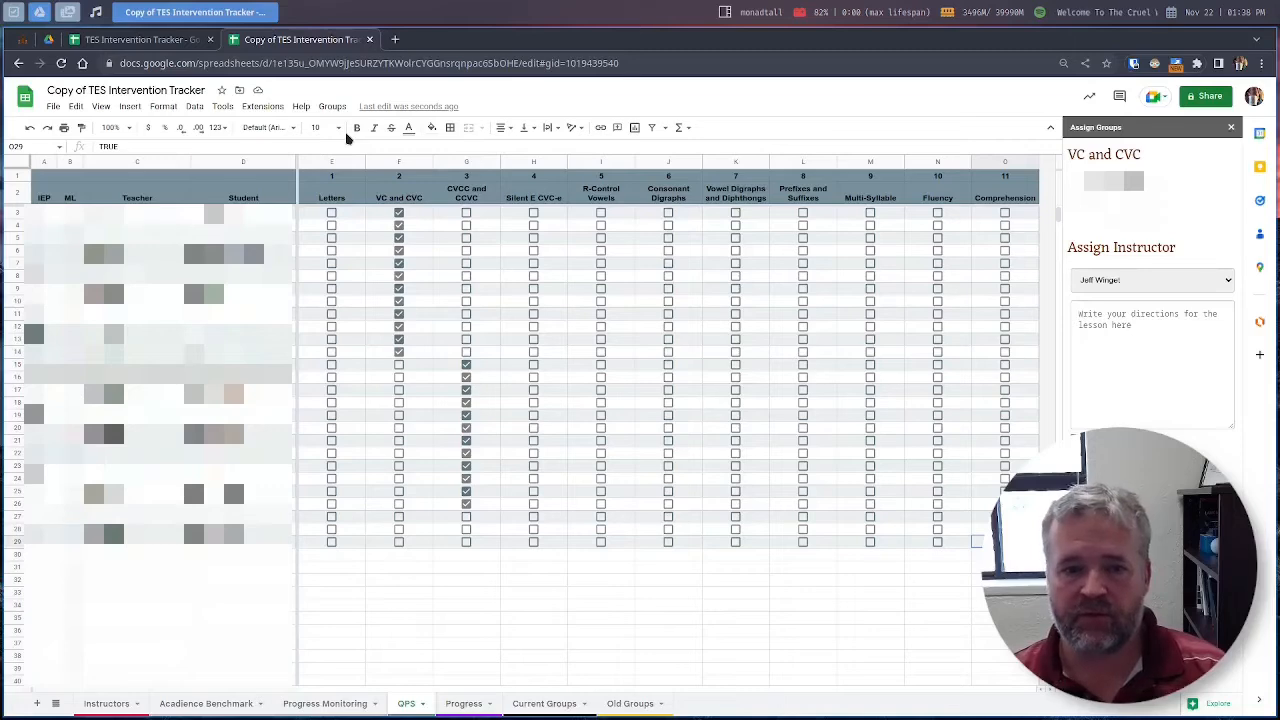
pyautogui.click(1188, 288)
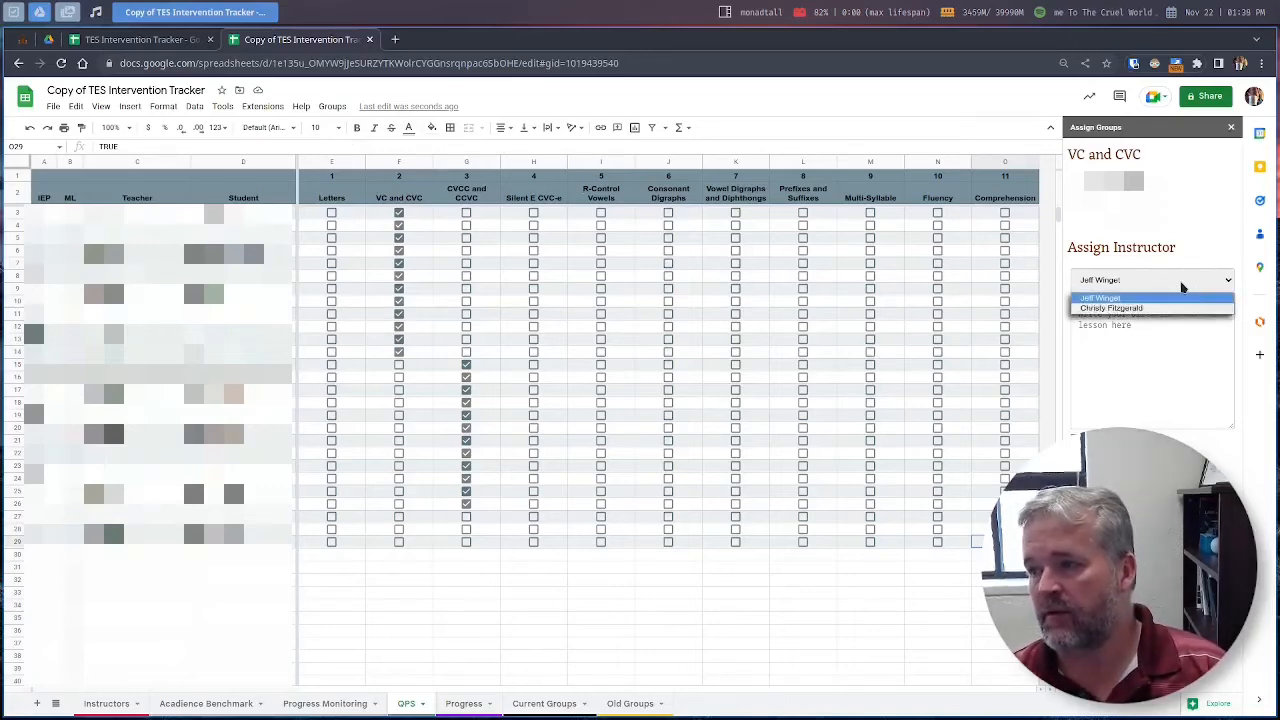
pyautogui.click(1176, 298)
# Step: Enter 'Lesson plan here.' as the VC and CVC group's directions, copy it, and submit
pyautogui.click(1163, 323)
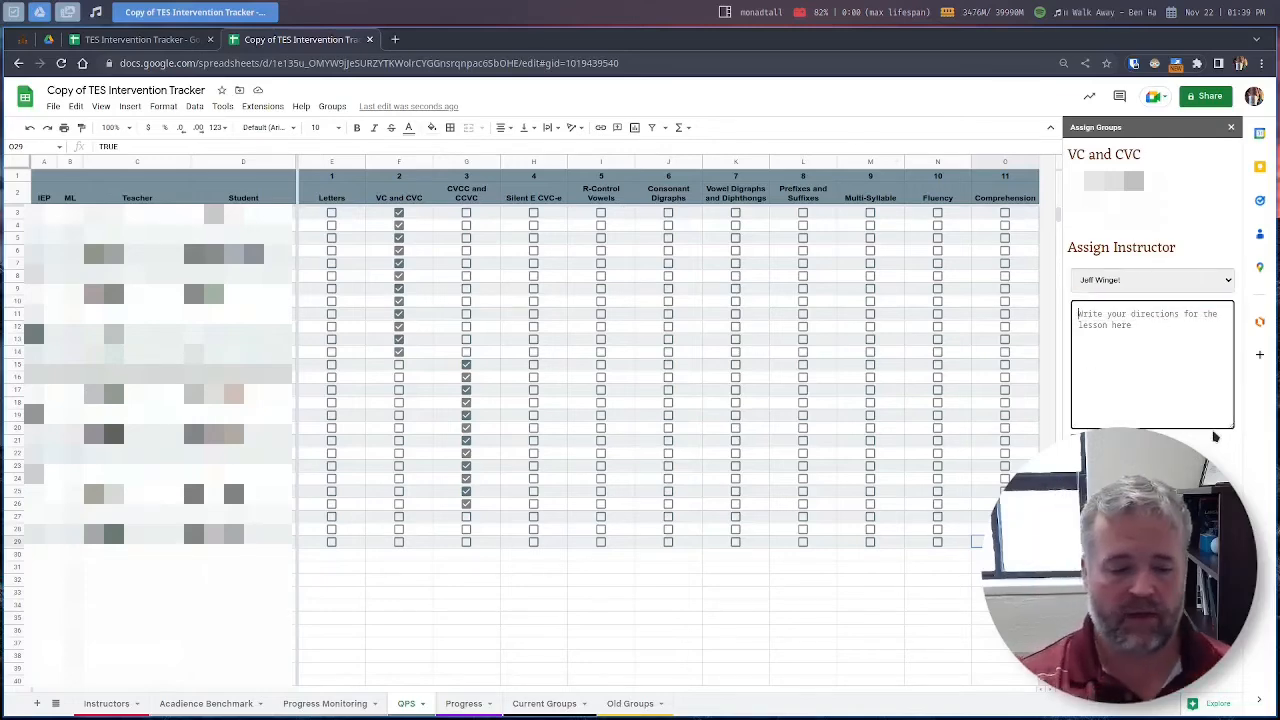
pyautogui.write('LE')
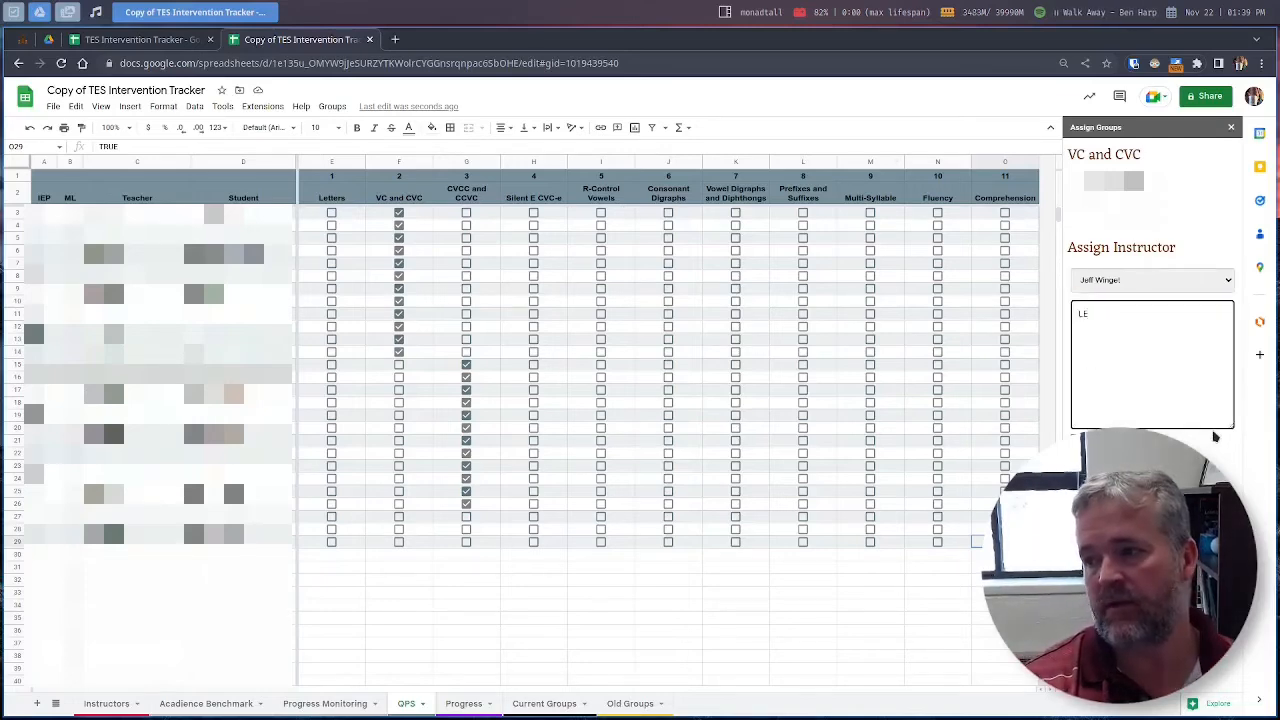
pyautogui.press('BackSpace')
pyautogui.write('esson p')
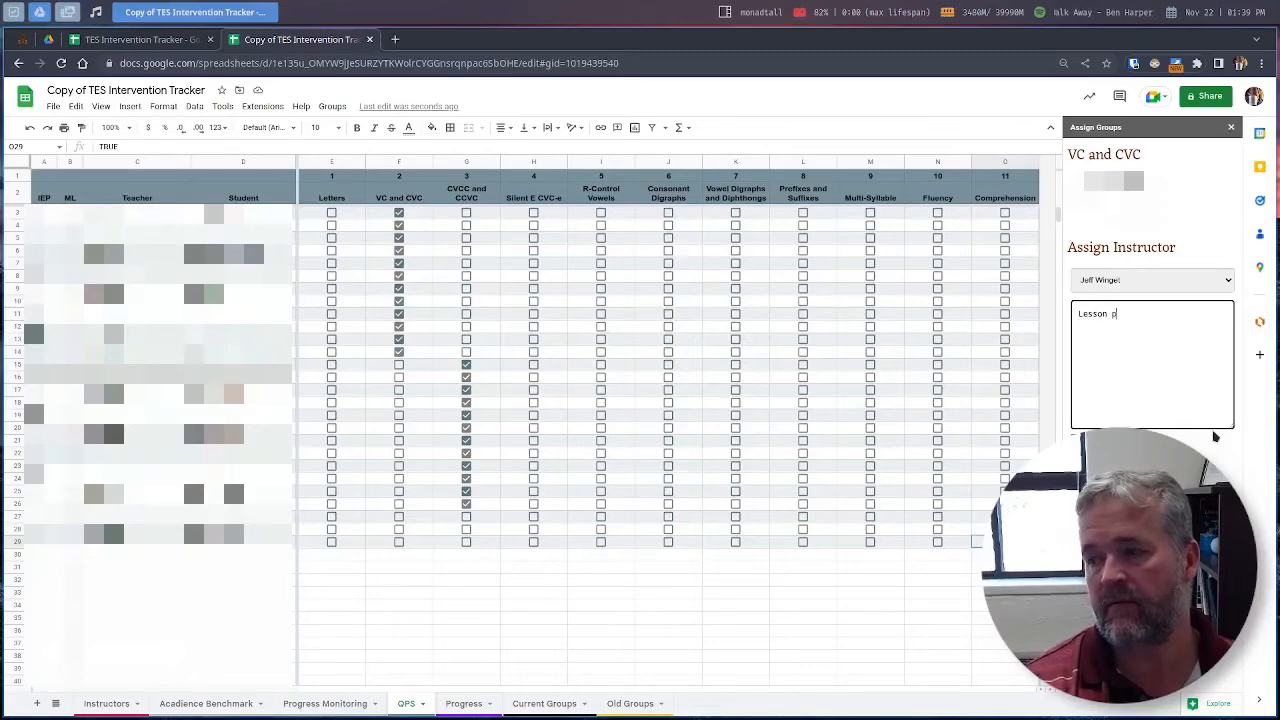
pyautogui.write('lan here.')
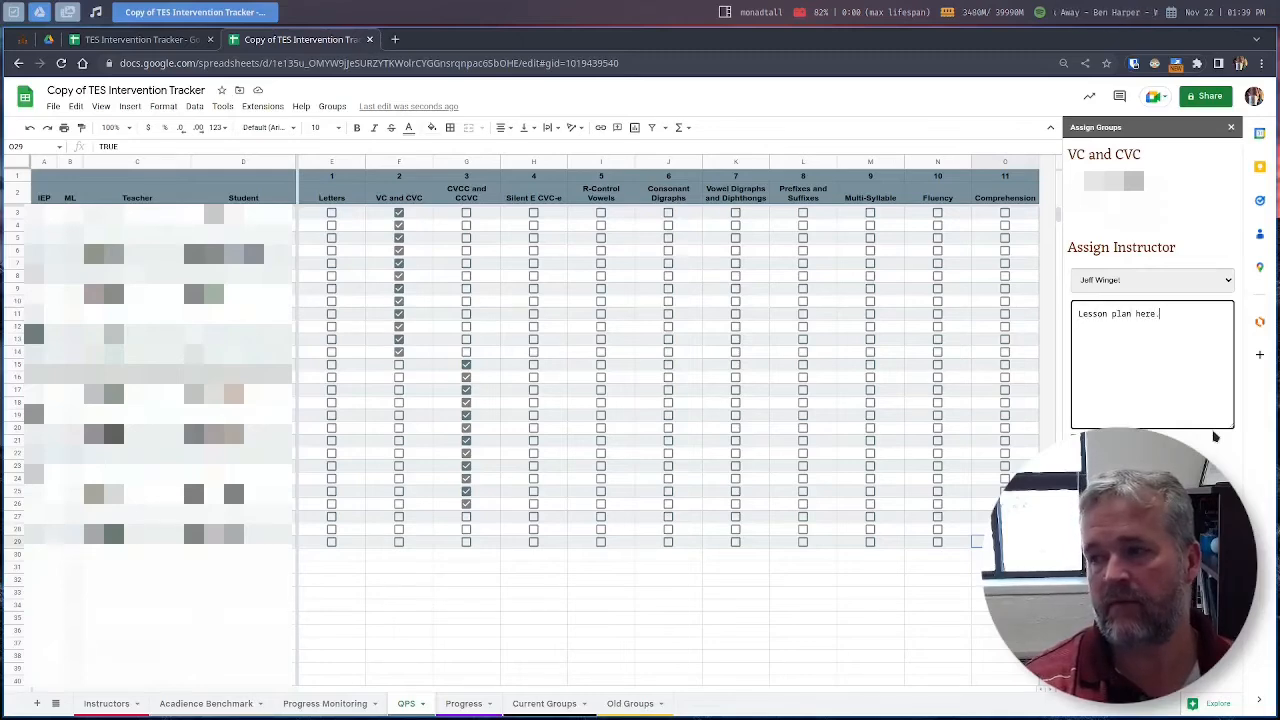
pyautogui.hotkey('ctrl', 'a')
pyautogui.hotkey('ctrl', 'c')
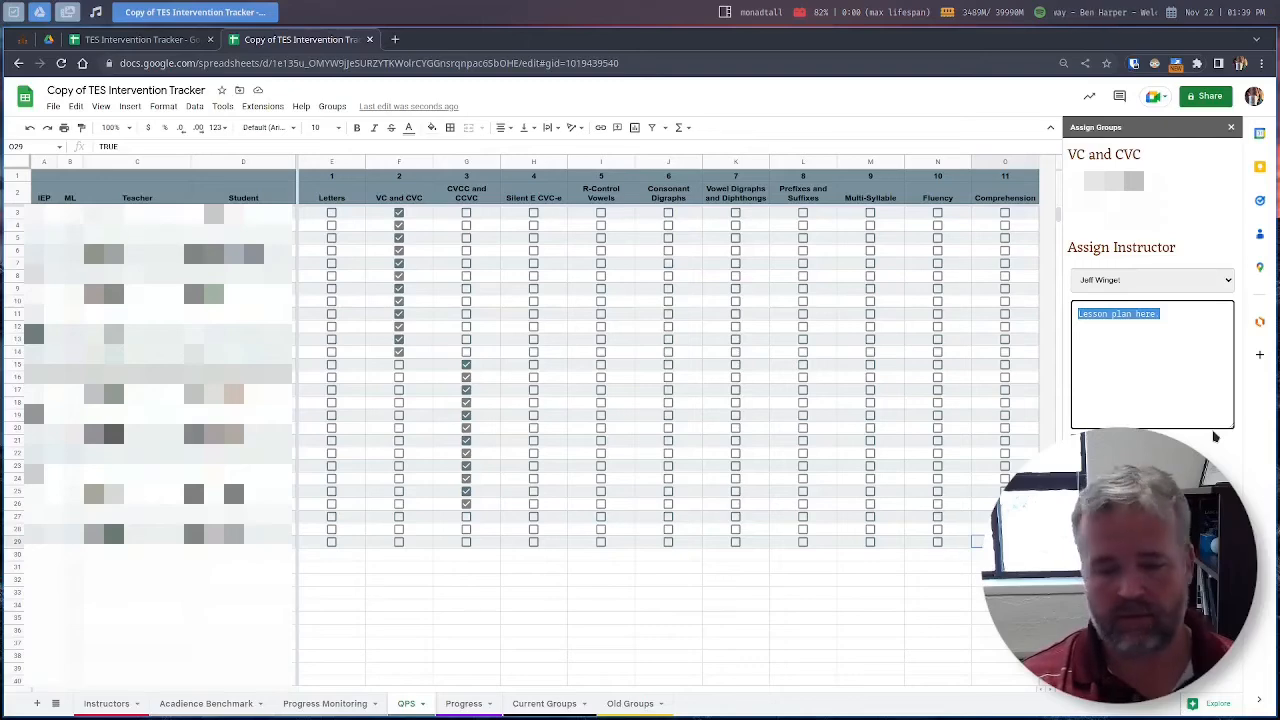
pyautogui.click(1215, 437)
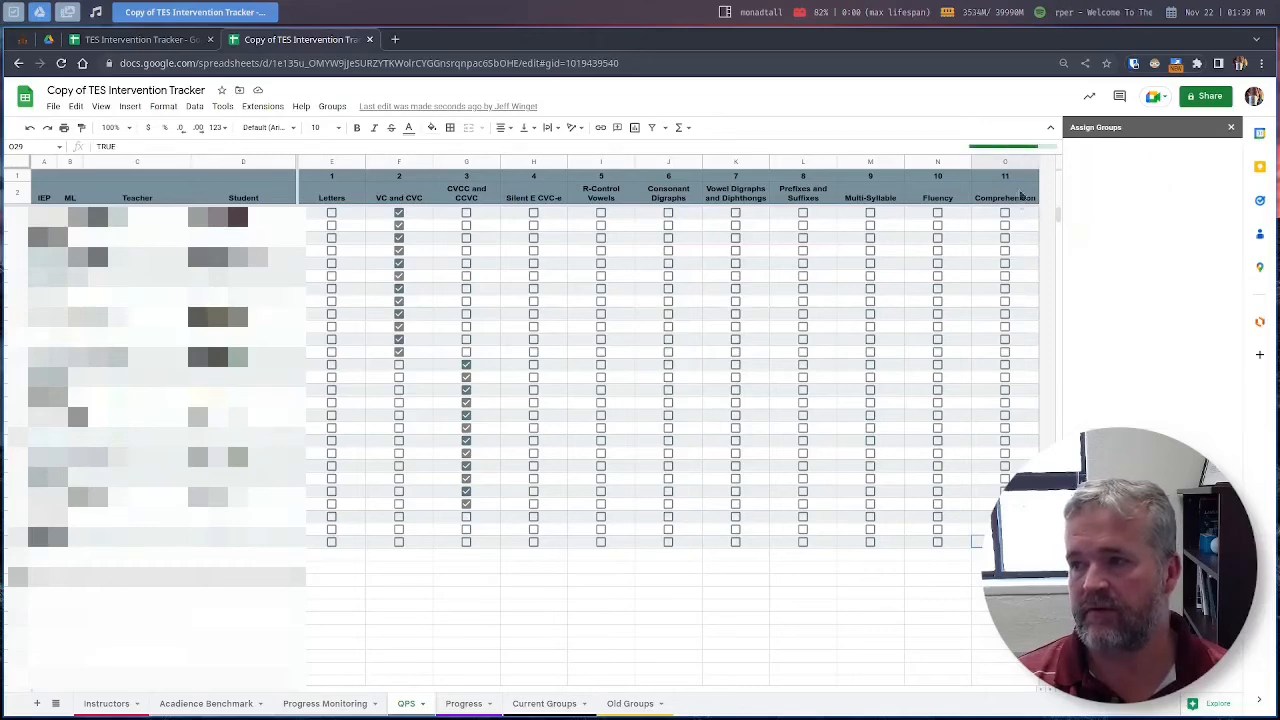
pyautogui.click(1096, 330)
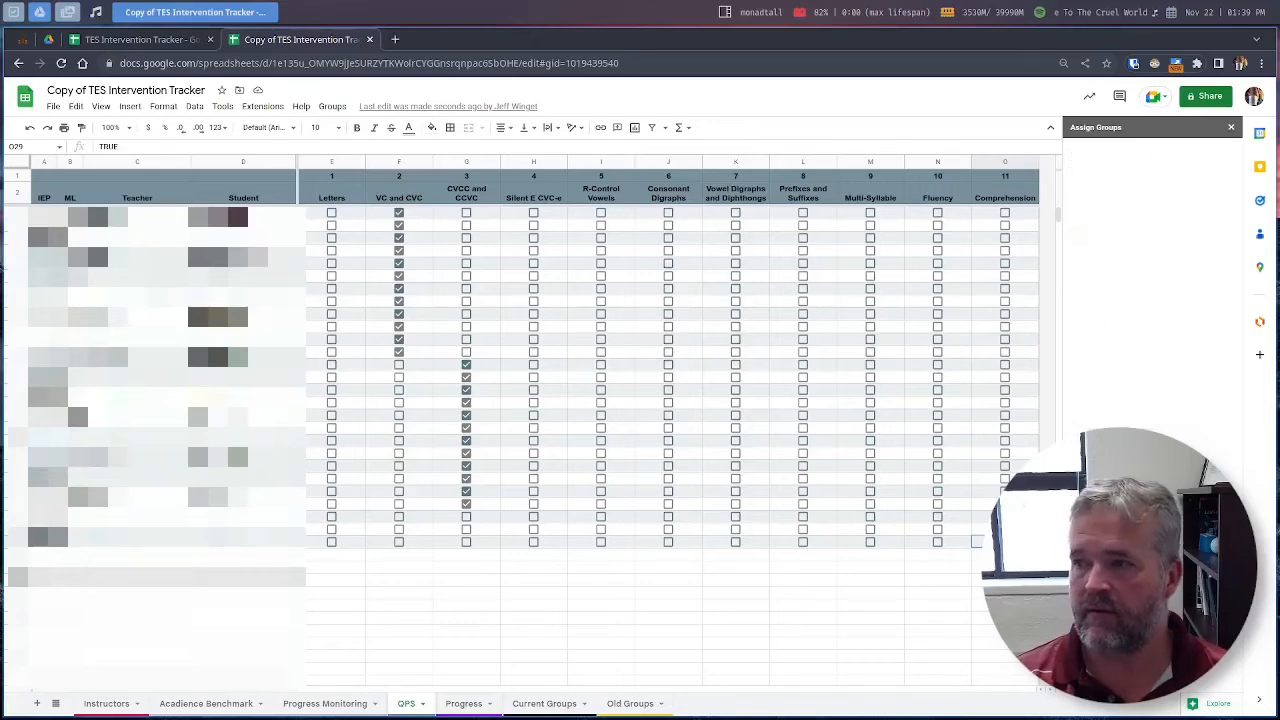
# Step: Paste 'Lesson plan here.' into the CVCC group's directions and submit it
pyautogui.click(1129, 362)
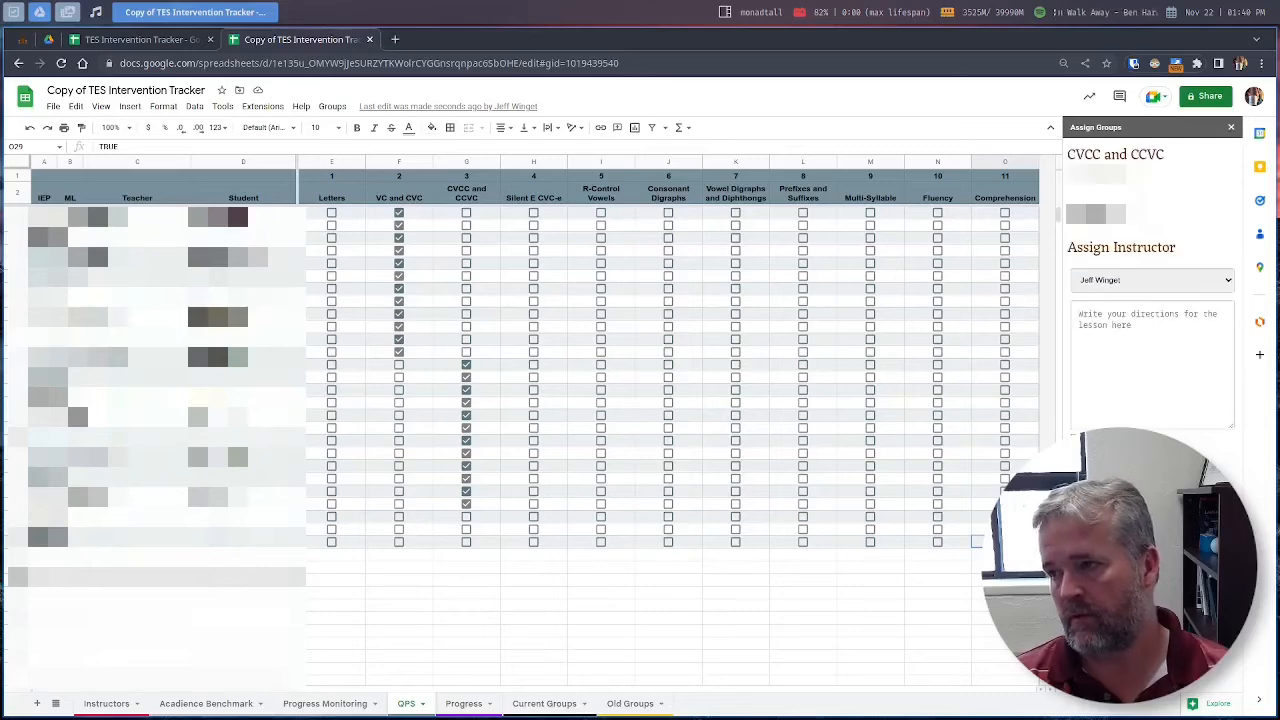
pyautogui.click(1114, 388)
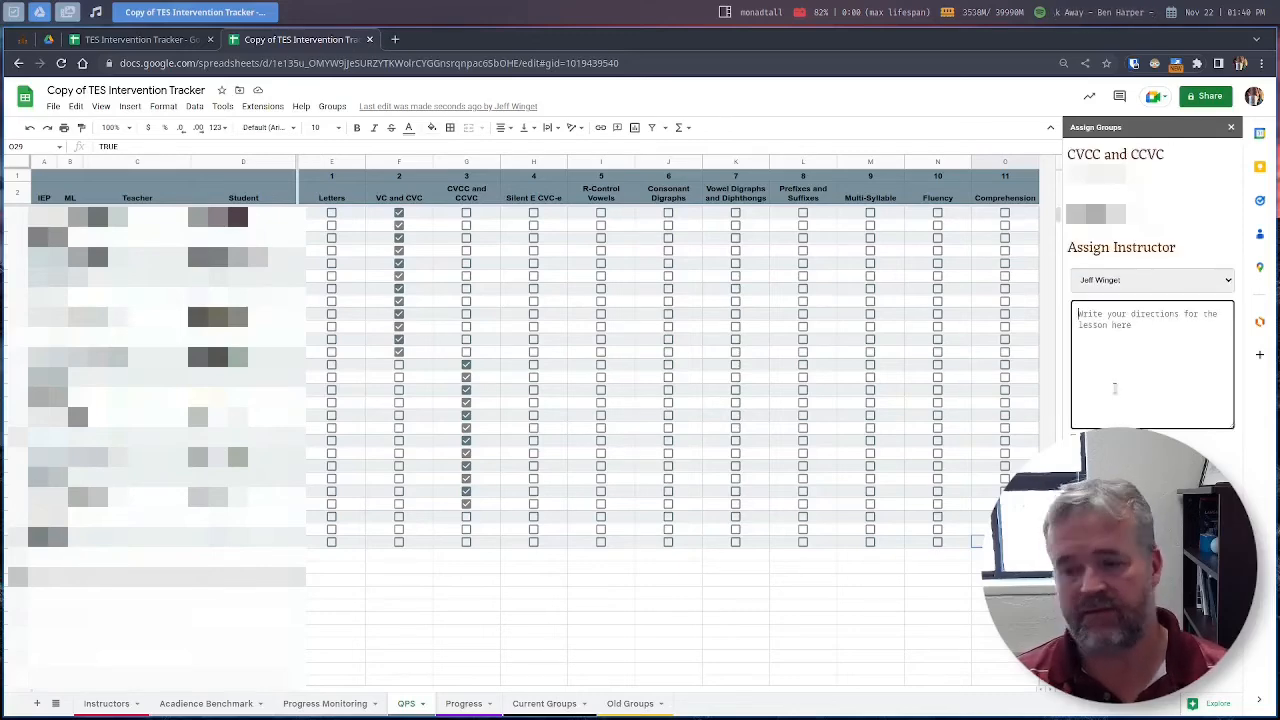
pyautogui.hotkey('ctrl', 'v')
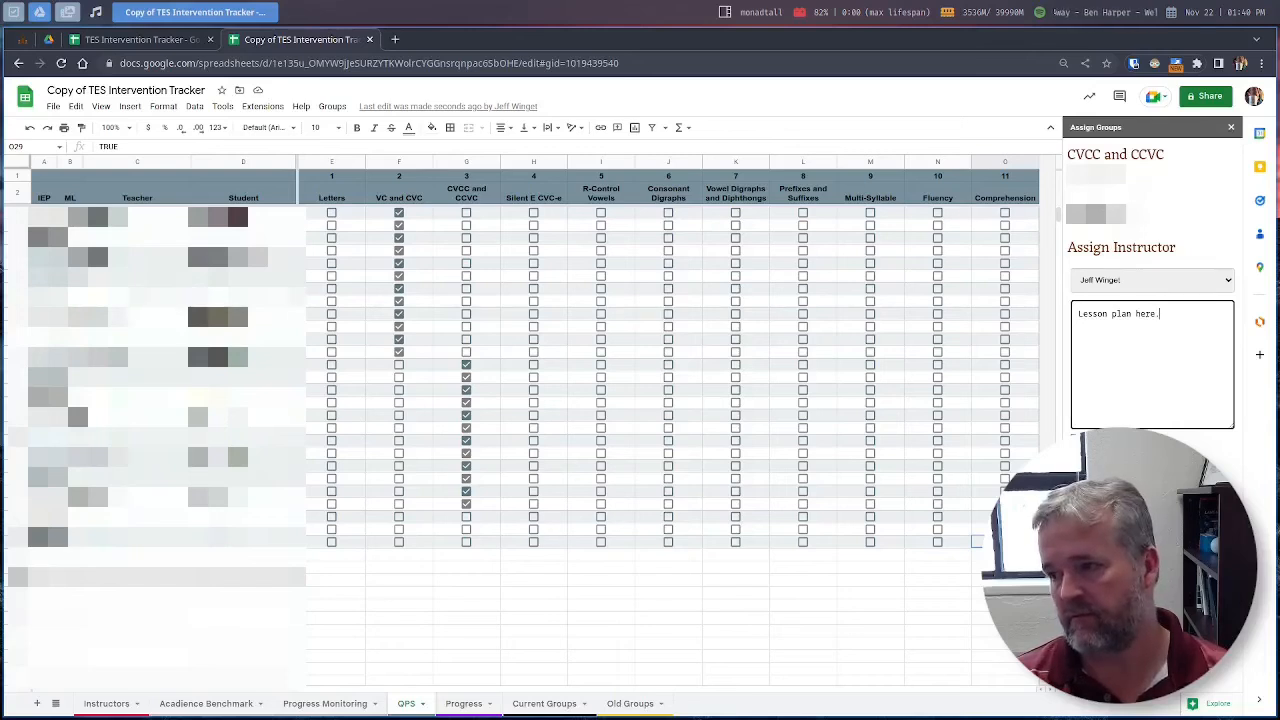
pyautogui.press('Tab')
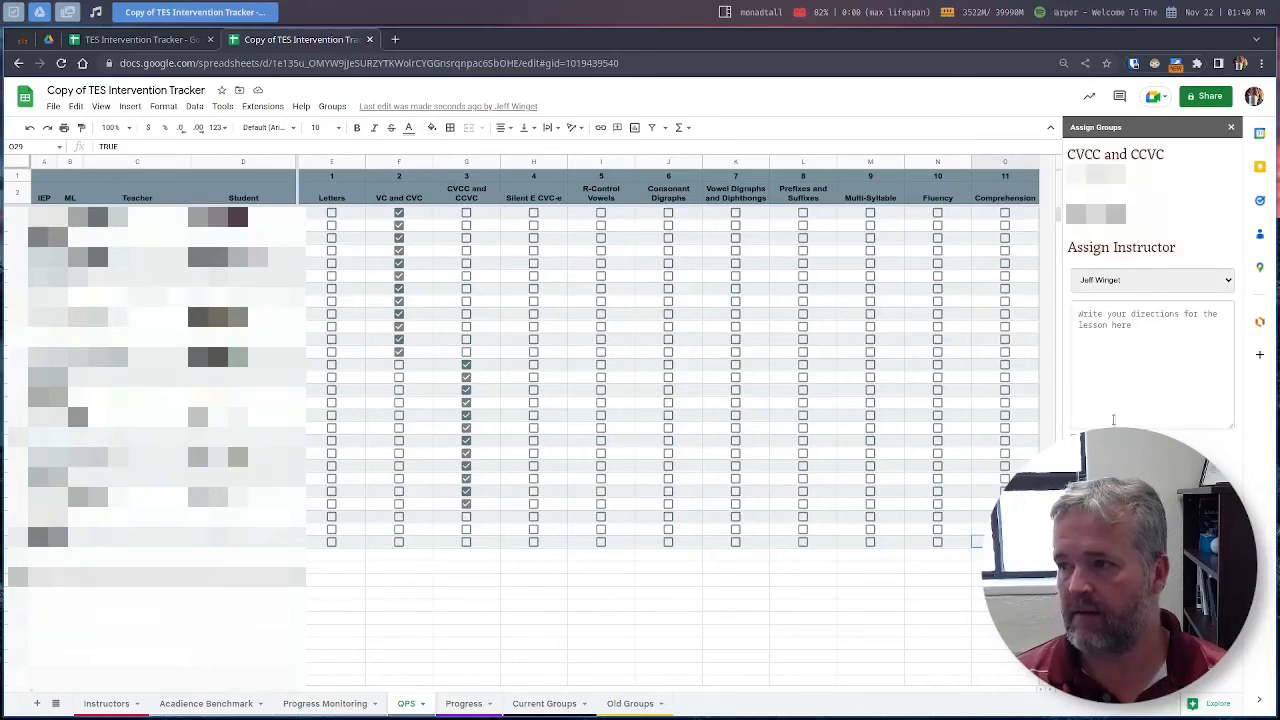
pyautogui.click(1115, 378)
pyautogui.hotkey('ctrl', 'v')
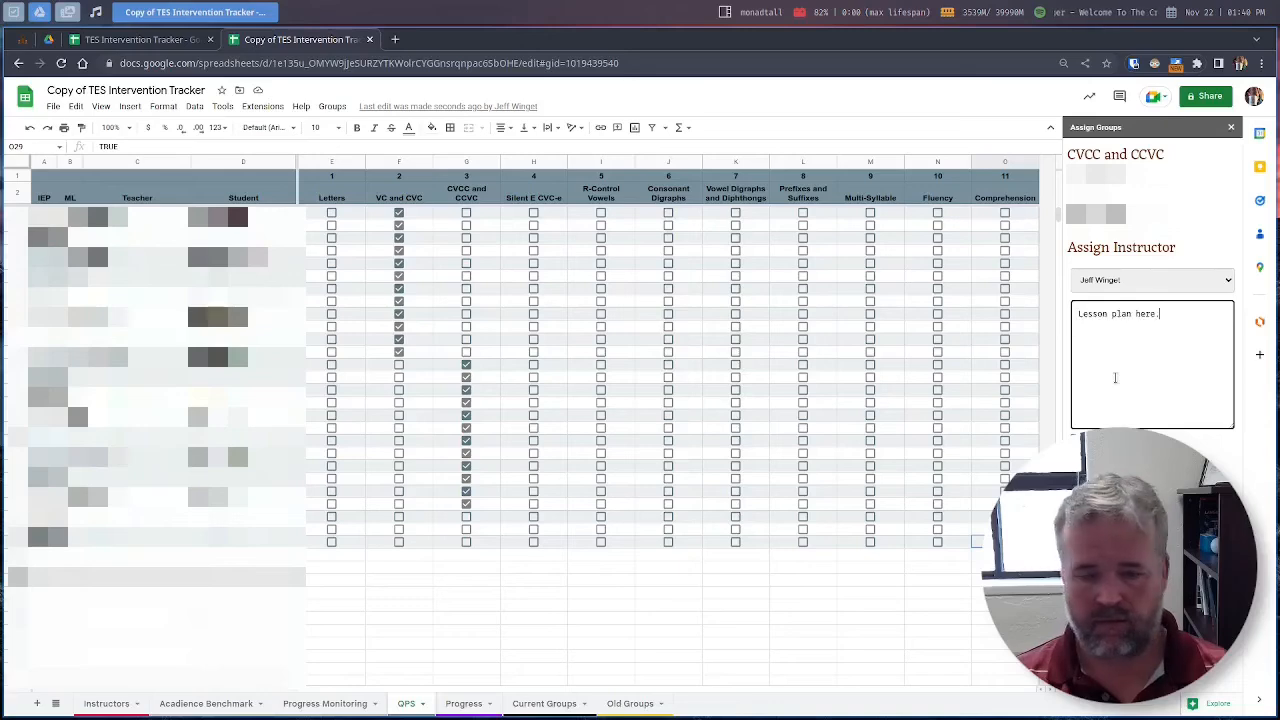
pyautogui.click(1102, 445)
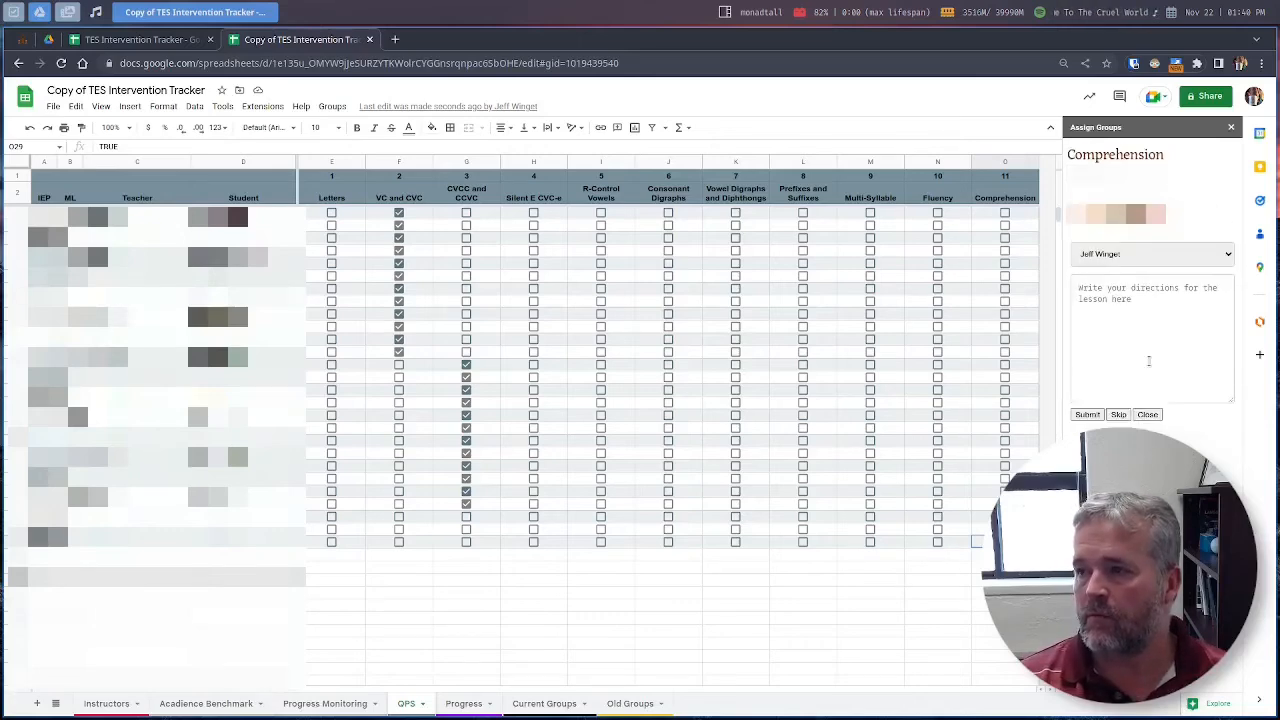
# Step: Paste 'Lesson plan here.' into the Comprehension group's directions and submit it
pyautogui.click(1142, 338)
pyautogui.hotkey('ctrl', 'v')
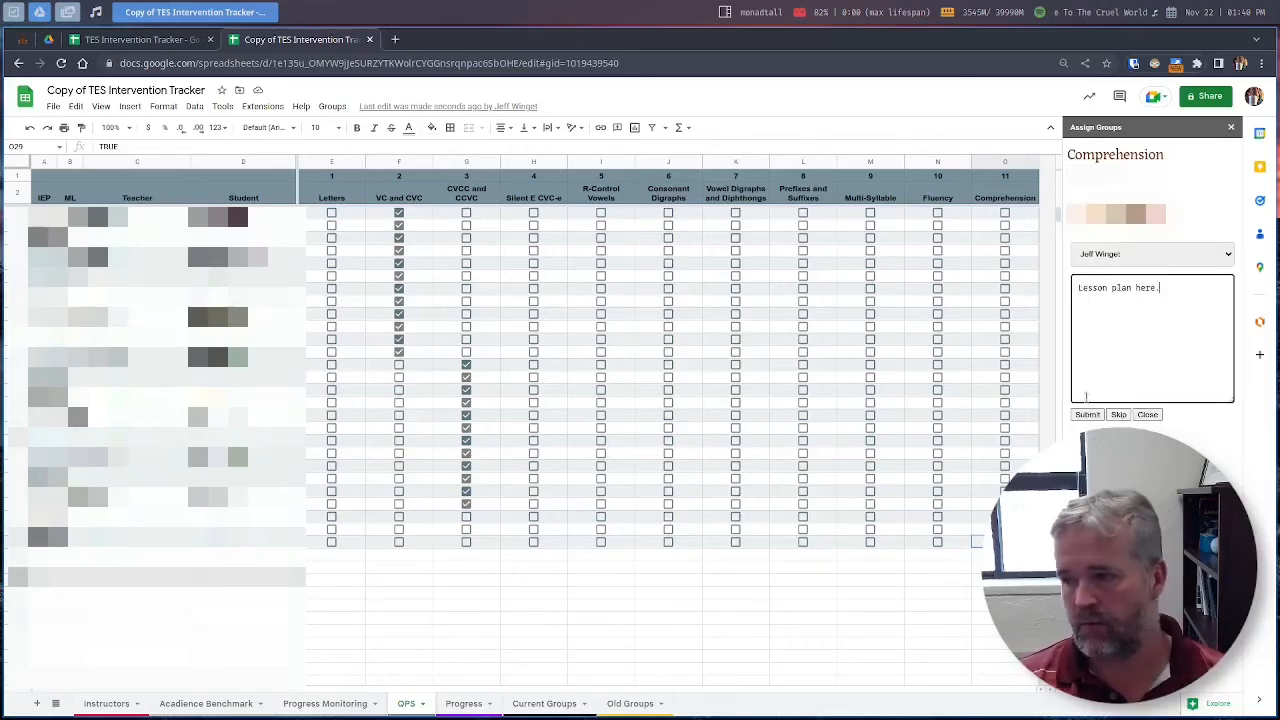
pyautogui.click(1086, 418)
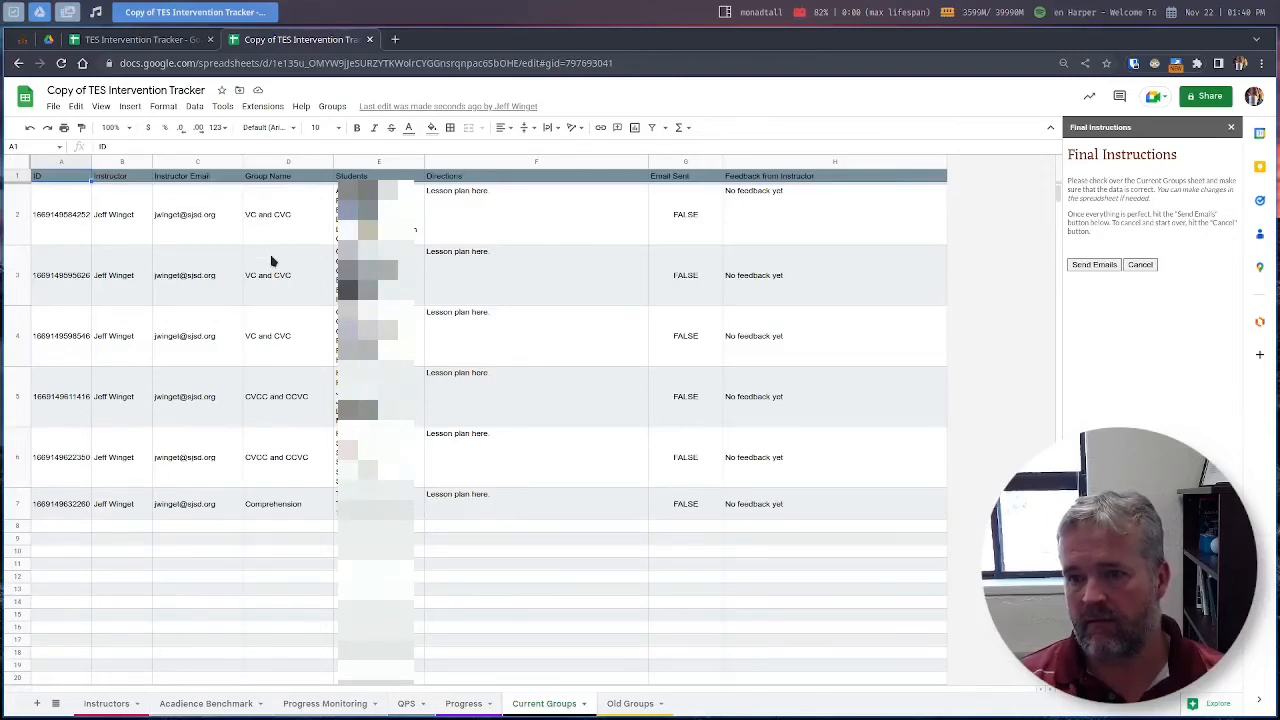
# Step: Delete row 4, the duplicate VC and CVC group, from Current Groups
pyautogui.click(19, 334)
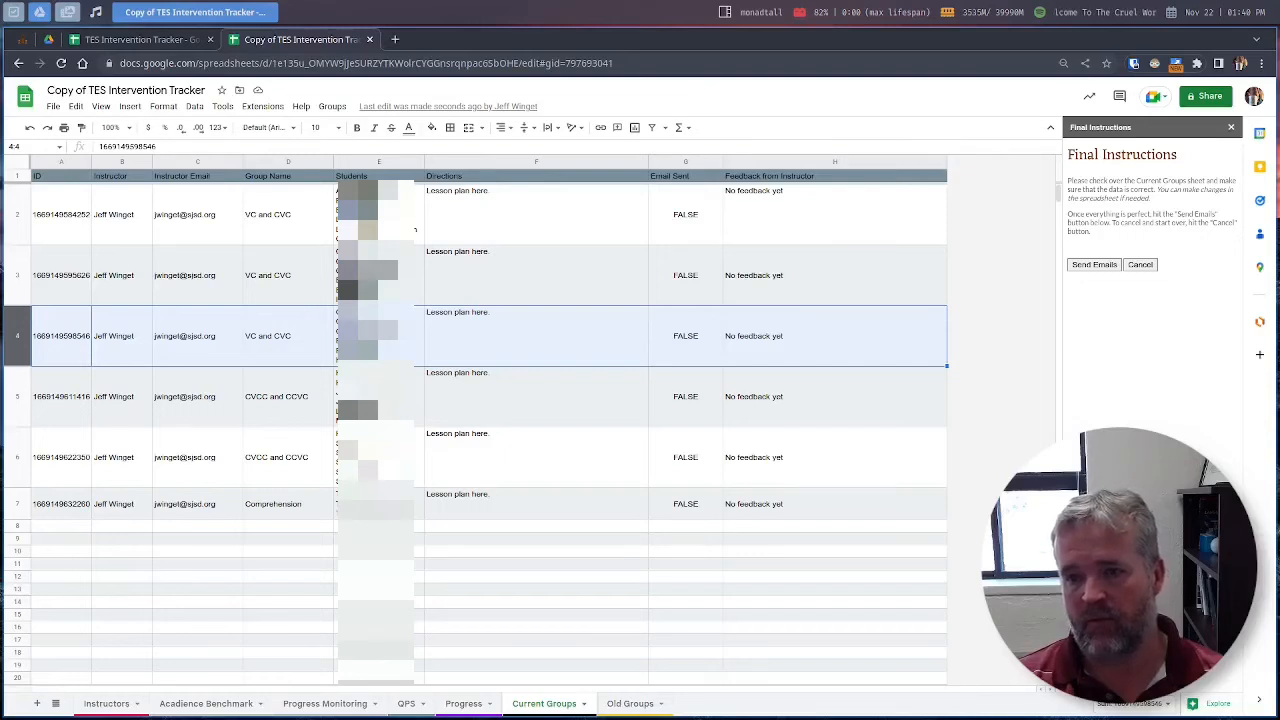
pyautogui.rightClick(19, 333)
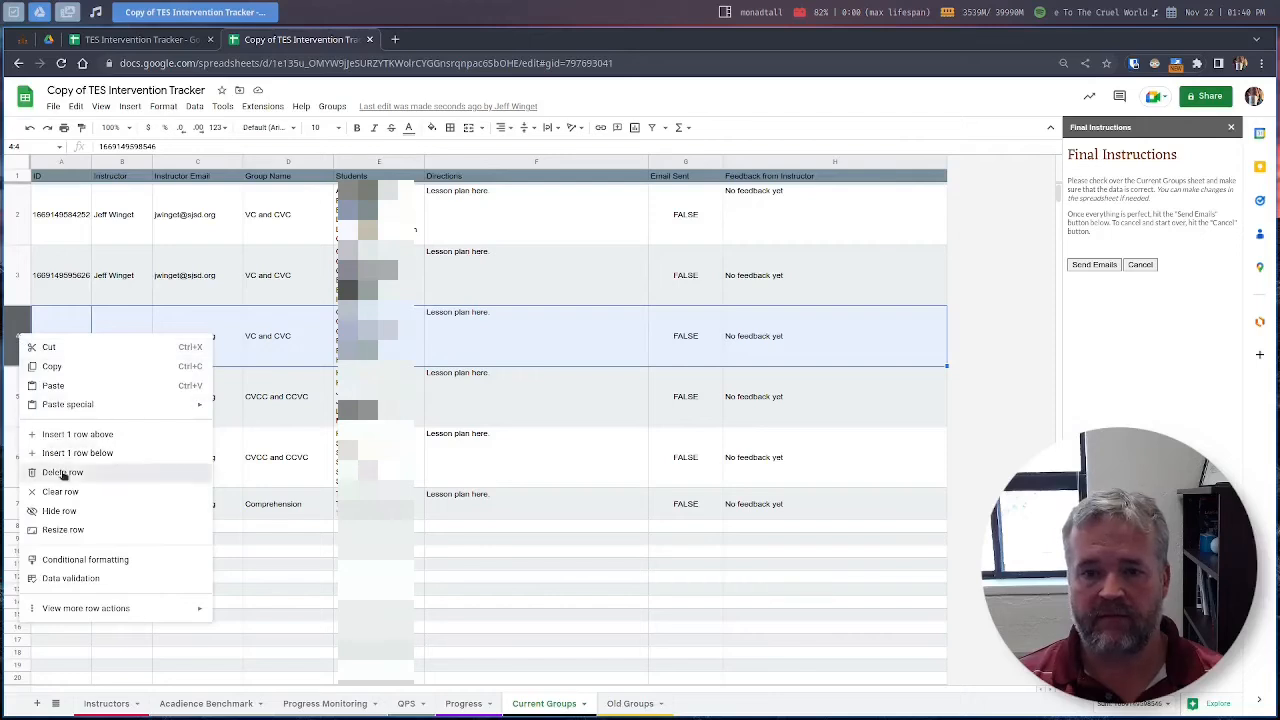
pyautogui.click(30, 472)
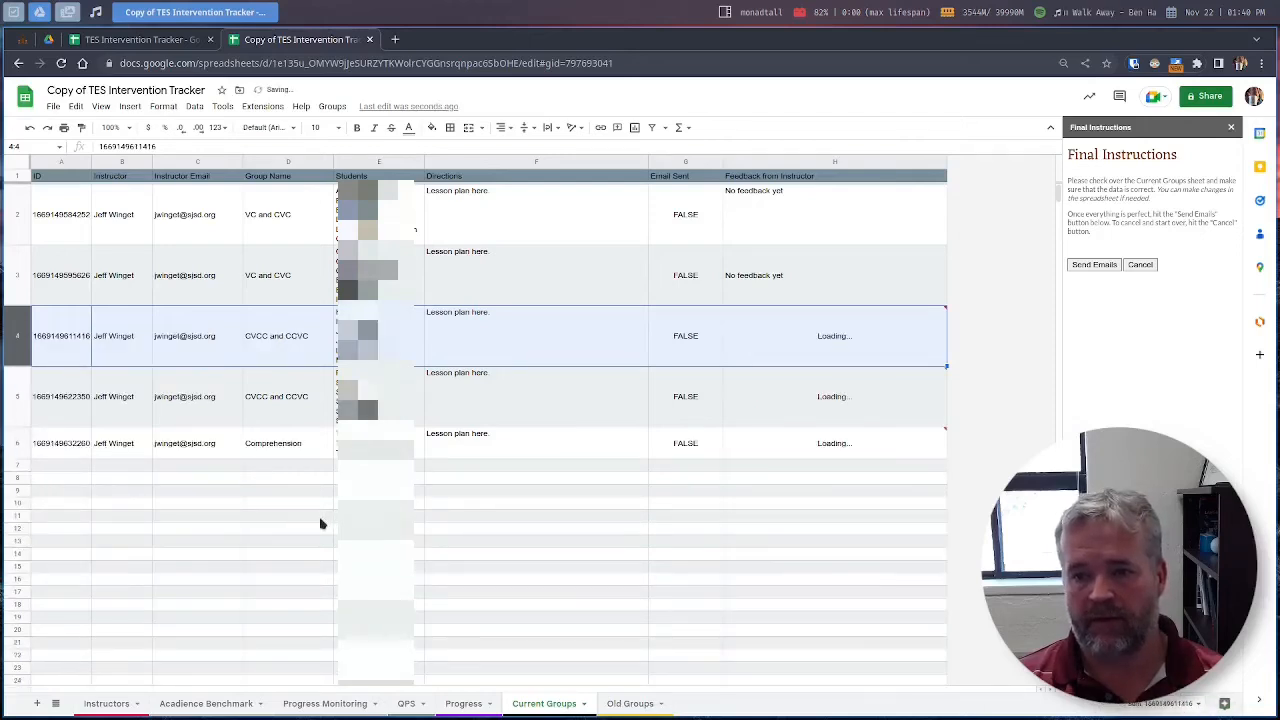
pyautogui.click(301, 233)
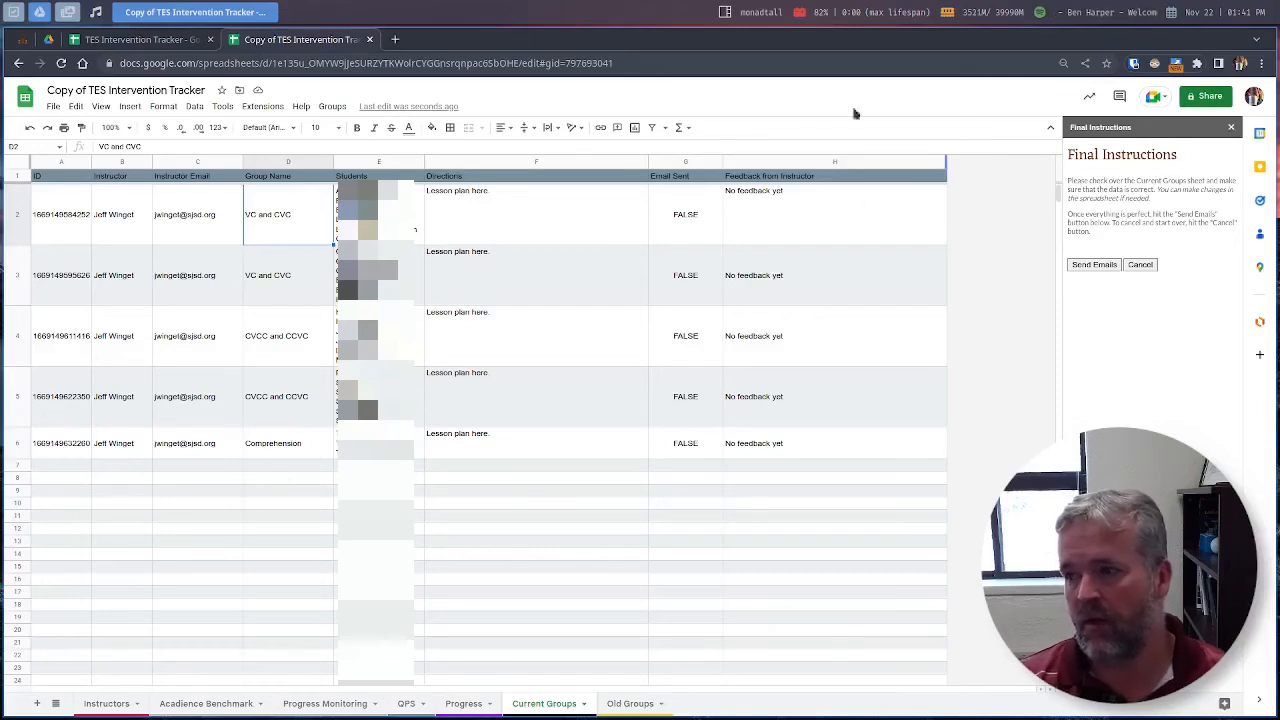
# Step: Review the directions in F2–F4 and the group IDs in column A
pyautogui.click(491, 348)
pyautogui.click(489, 262)
pyautogui.click(489, 227)
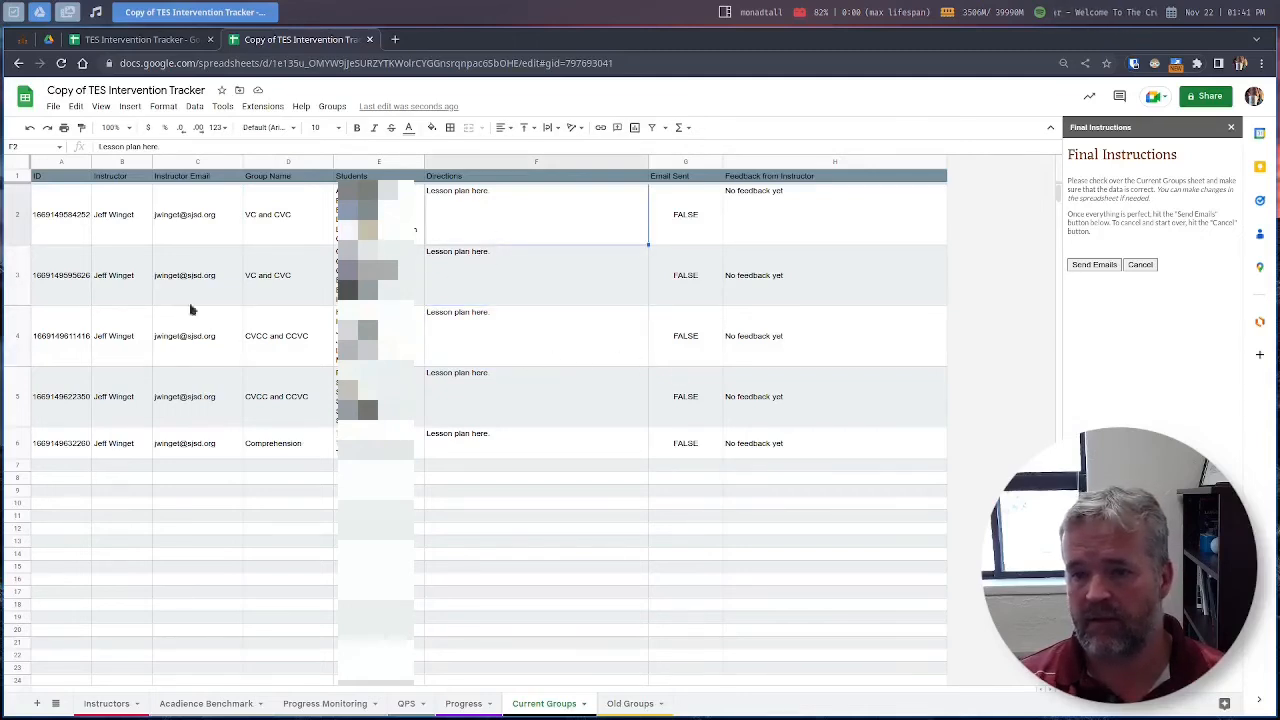
pyautogui.moveTo(75, 214); pyautogui.dragTo(118, 476)
pyautogui.click(118, 472)
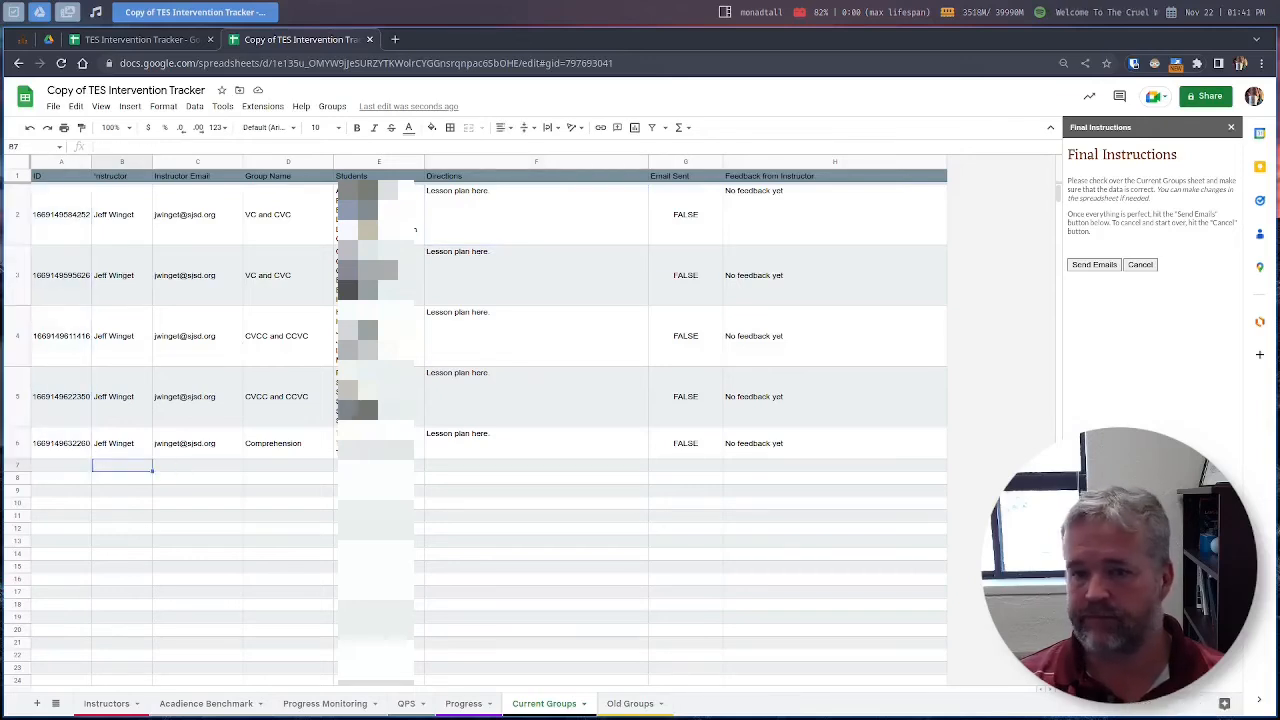
# Step: Send the group emails to instructors from Final Instructions and confirm with Yes
pyautogui.click(1090, 266)
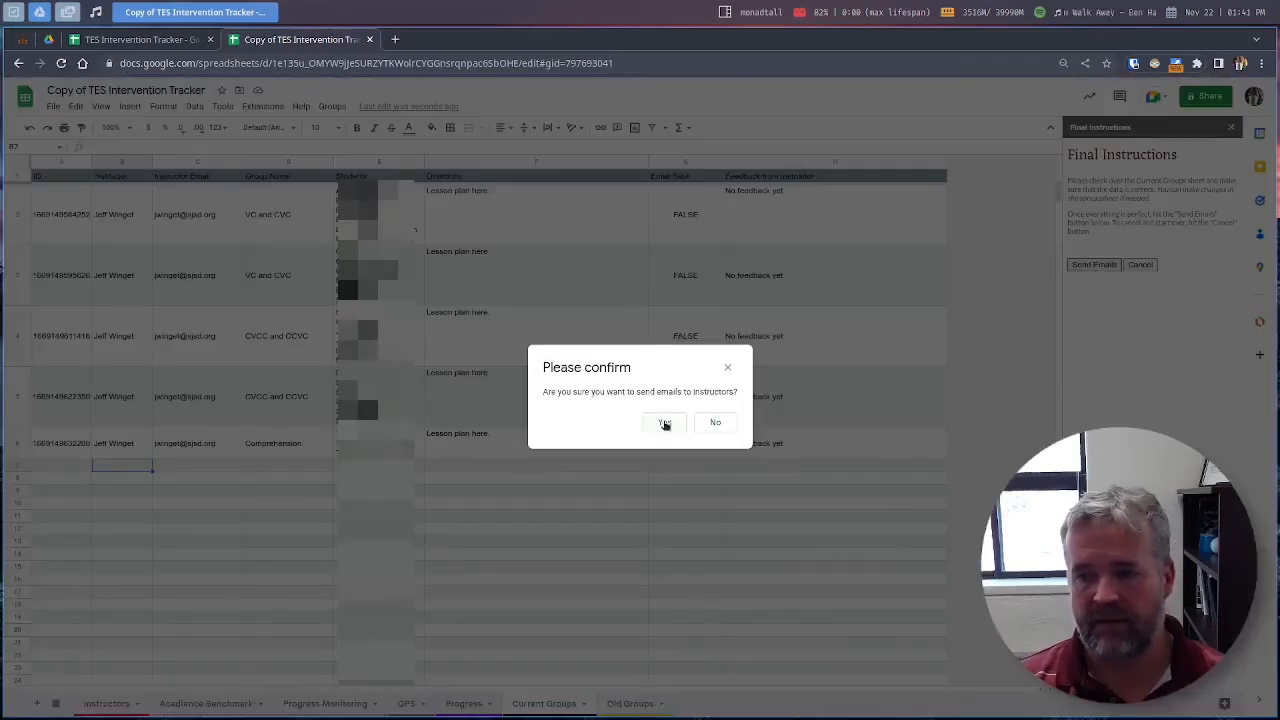
pyautogui.click(664, 423)
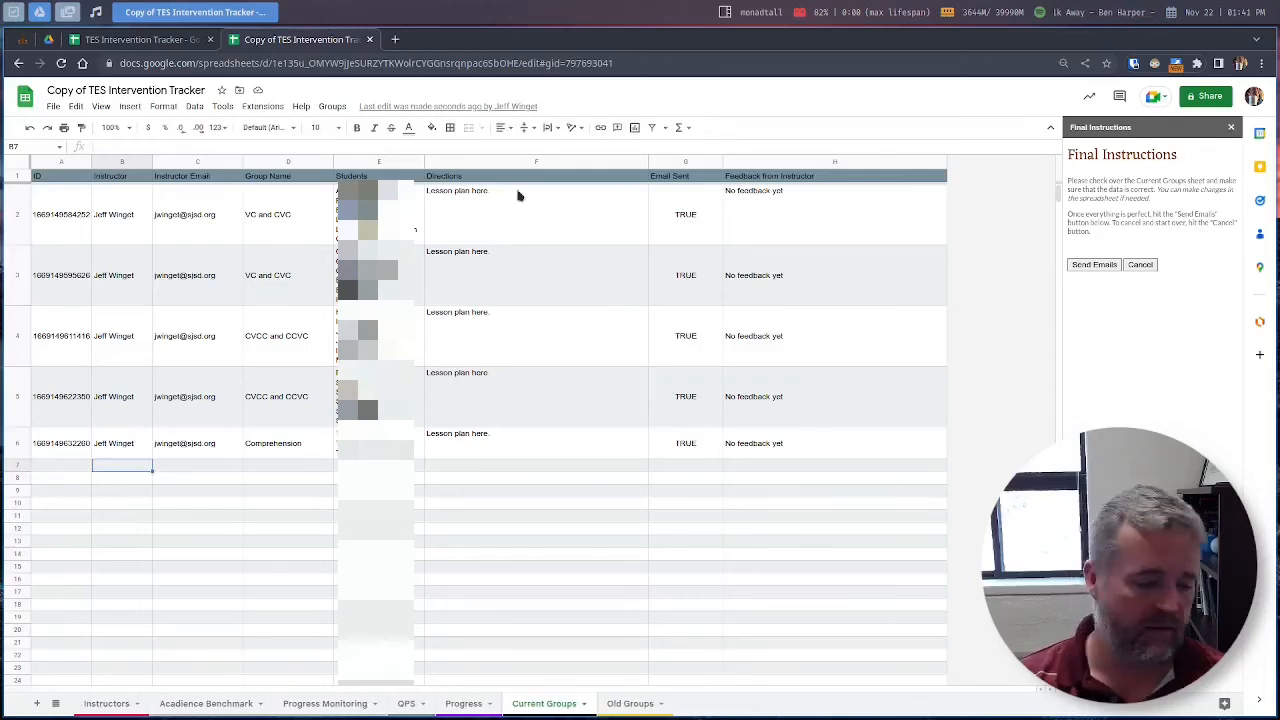
pyautogui.click(395, 39)
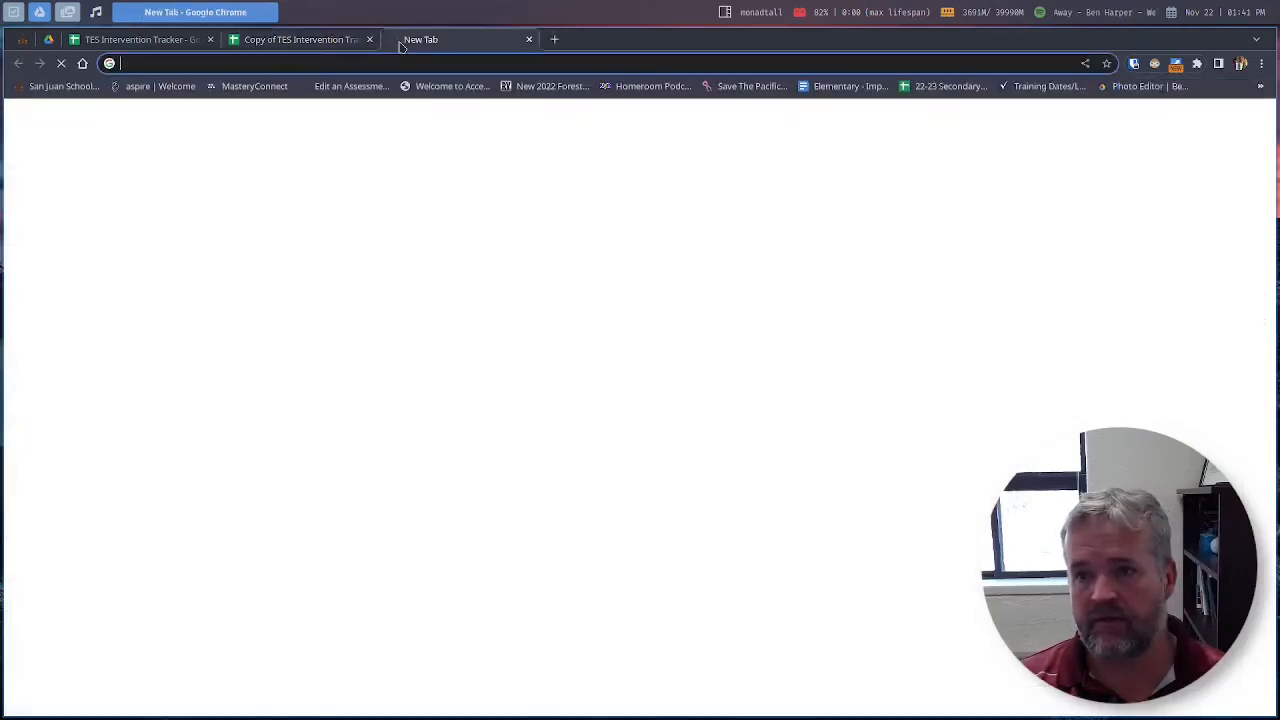
# Step: Go to Gmail, read the first Group Assignment email, then return to the tracker spreadsheet
pyautogui.write('gmail.com')
pyautogui.press('Return')
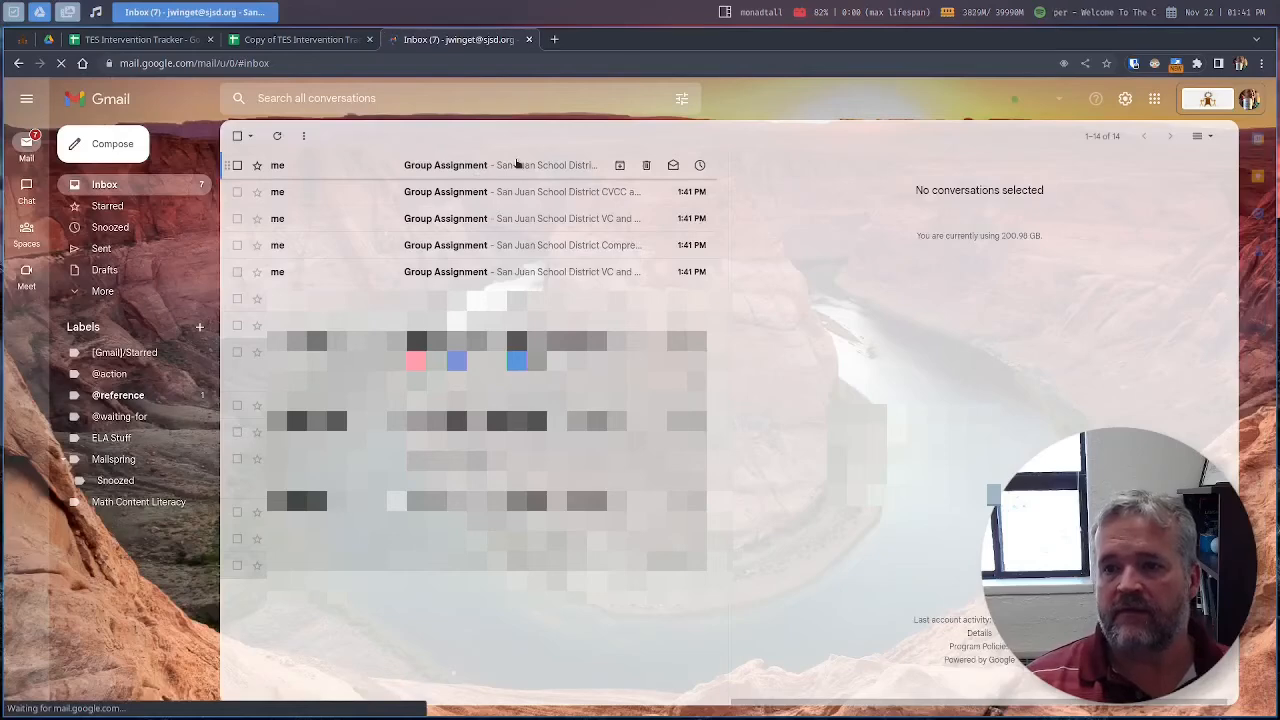
pyautogui.click(517, 165)
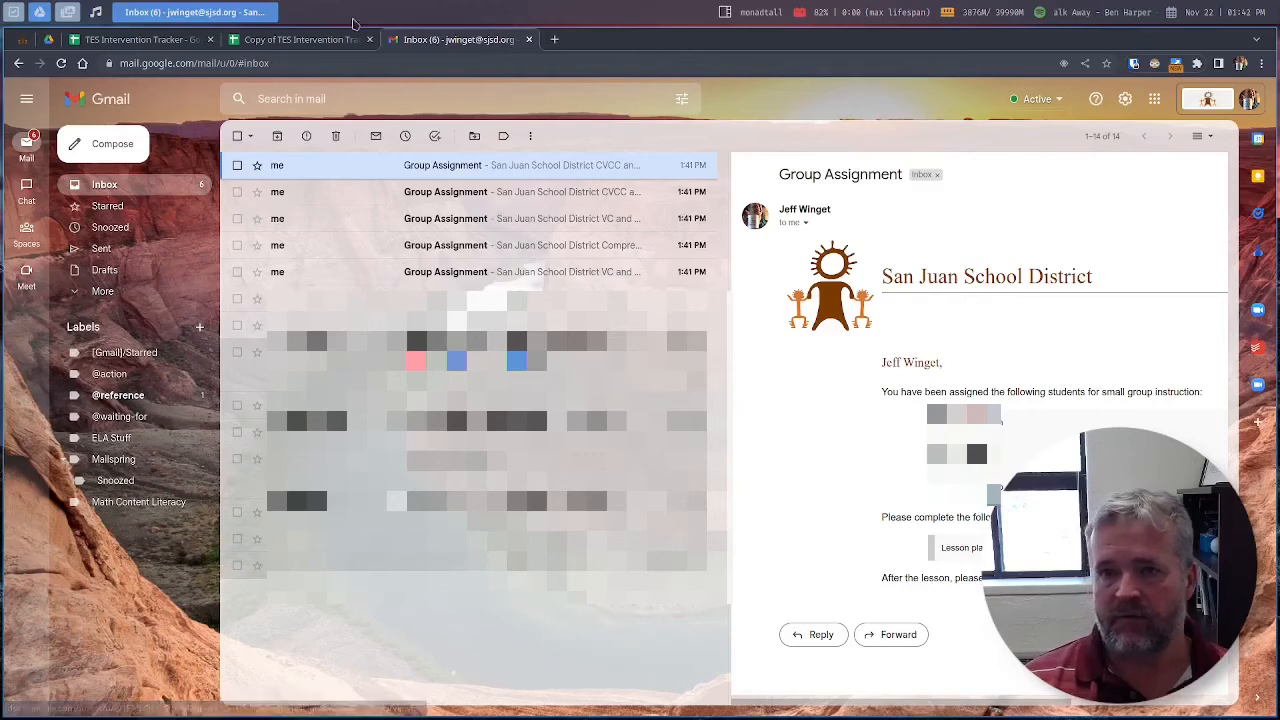
pyautogui.click(316, 40)
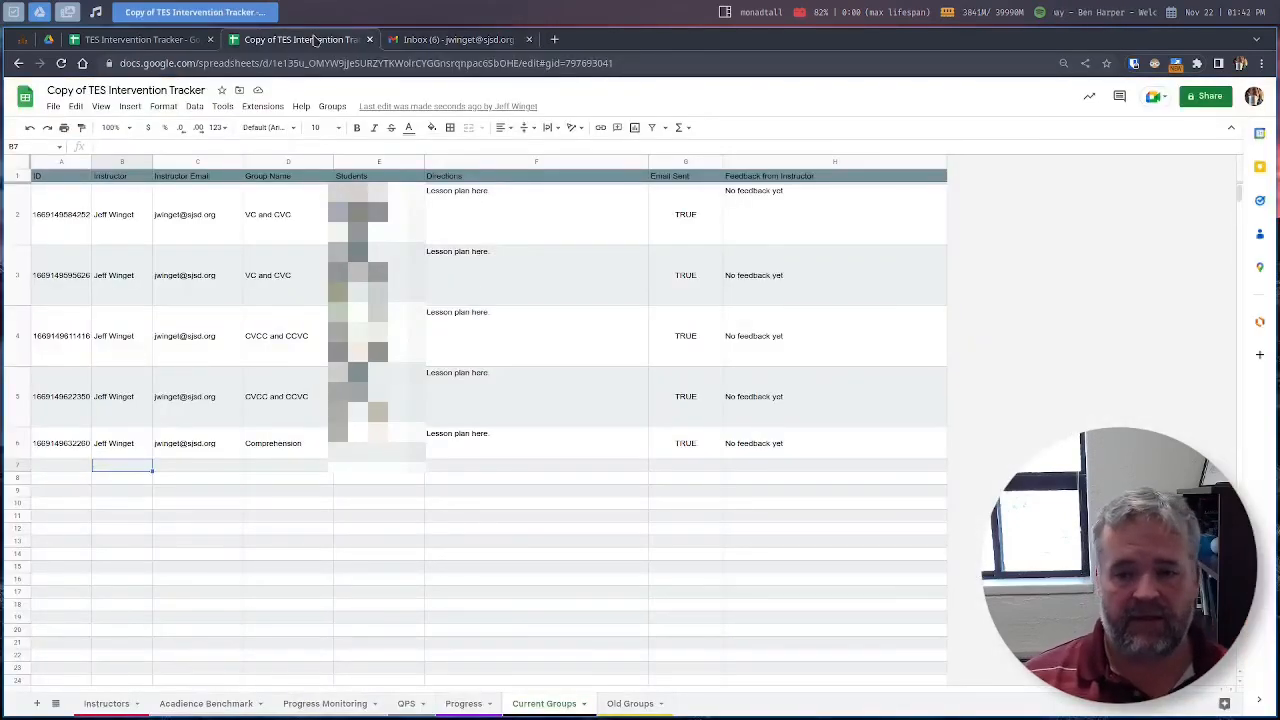
# Step: Allow the Form Responses sheet to import data, hide it again, then return to Gmail
pyautogui.click(56, 704)
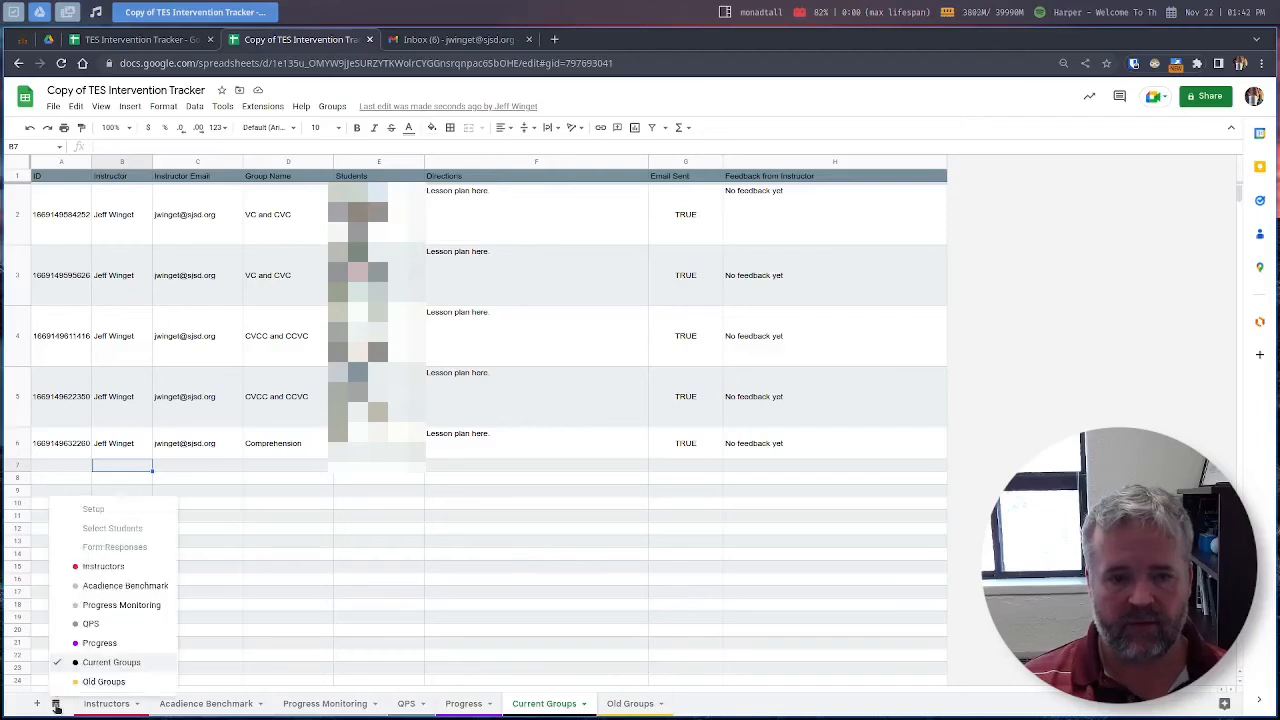
pyautogui.click(103, 550)
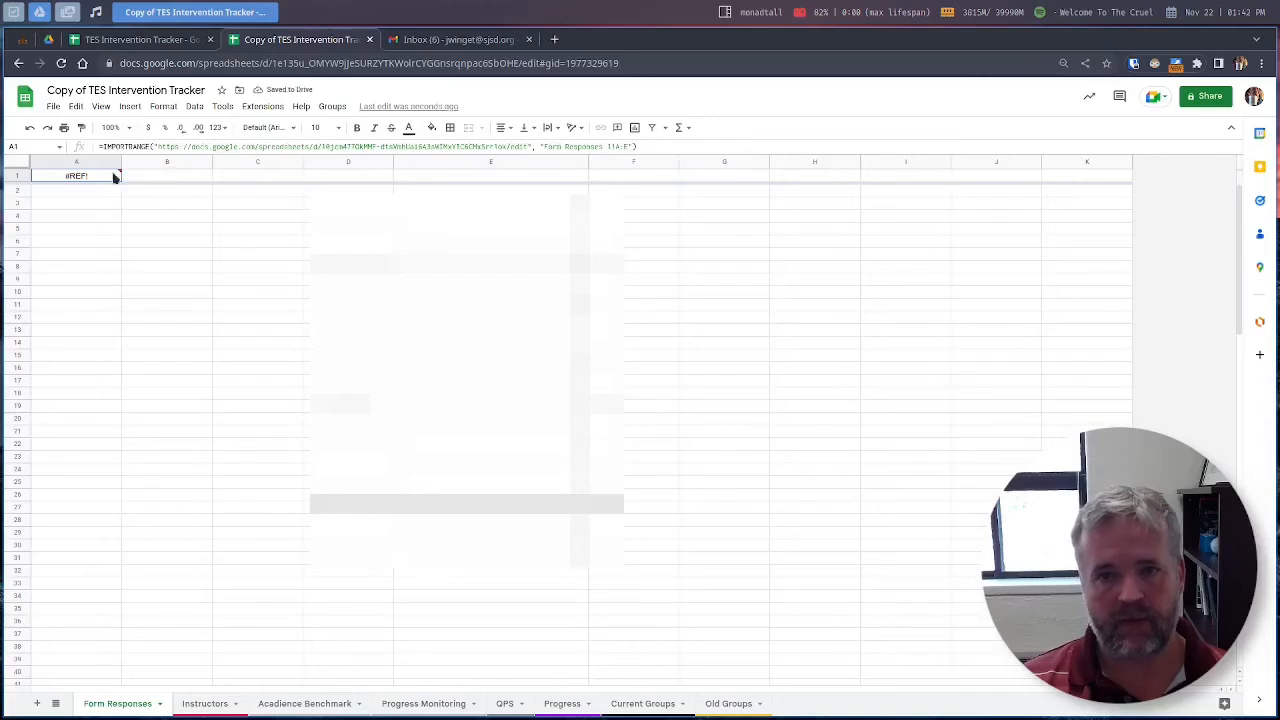
pyautogui.click(147, 194)
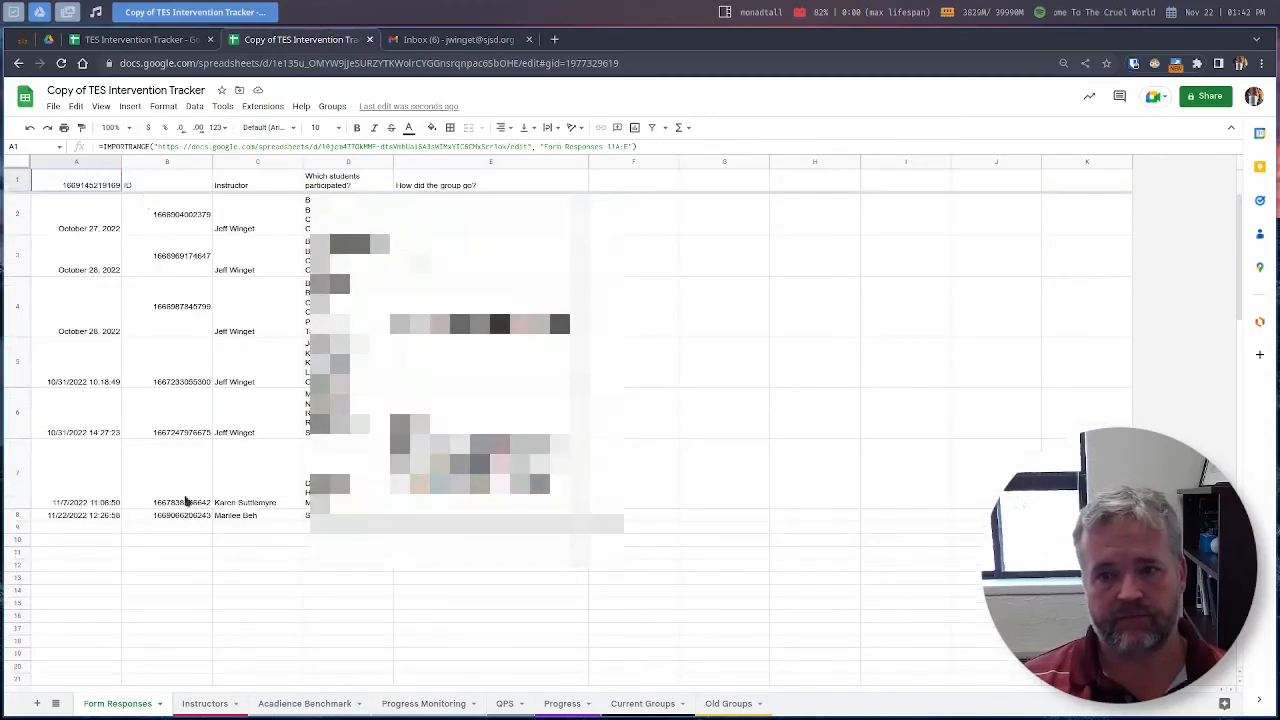
pyautogui.click(161, 704)
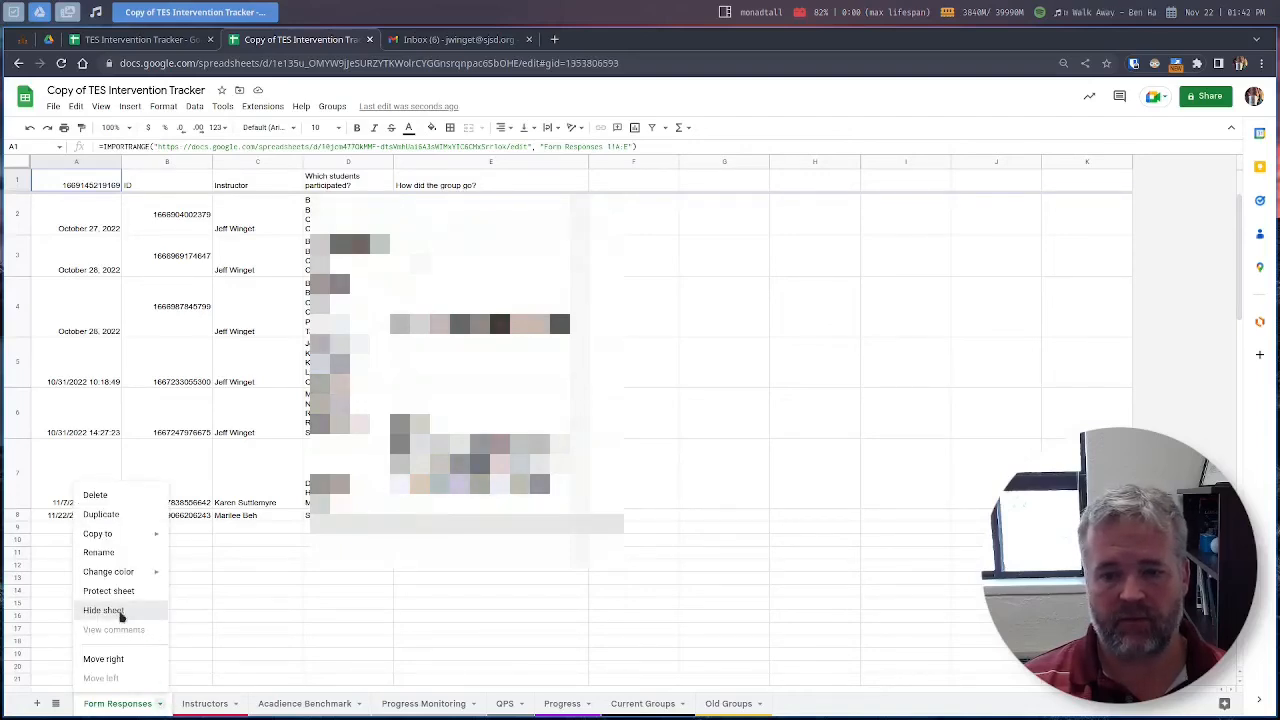
pyautogui.click(120, 614)
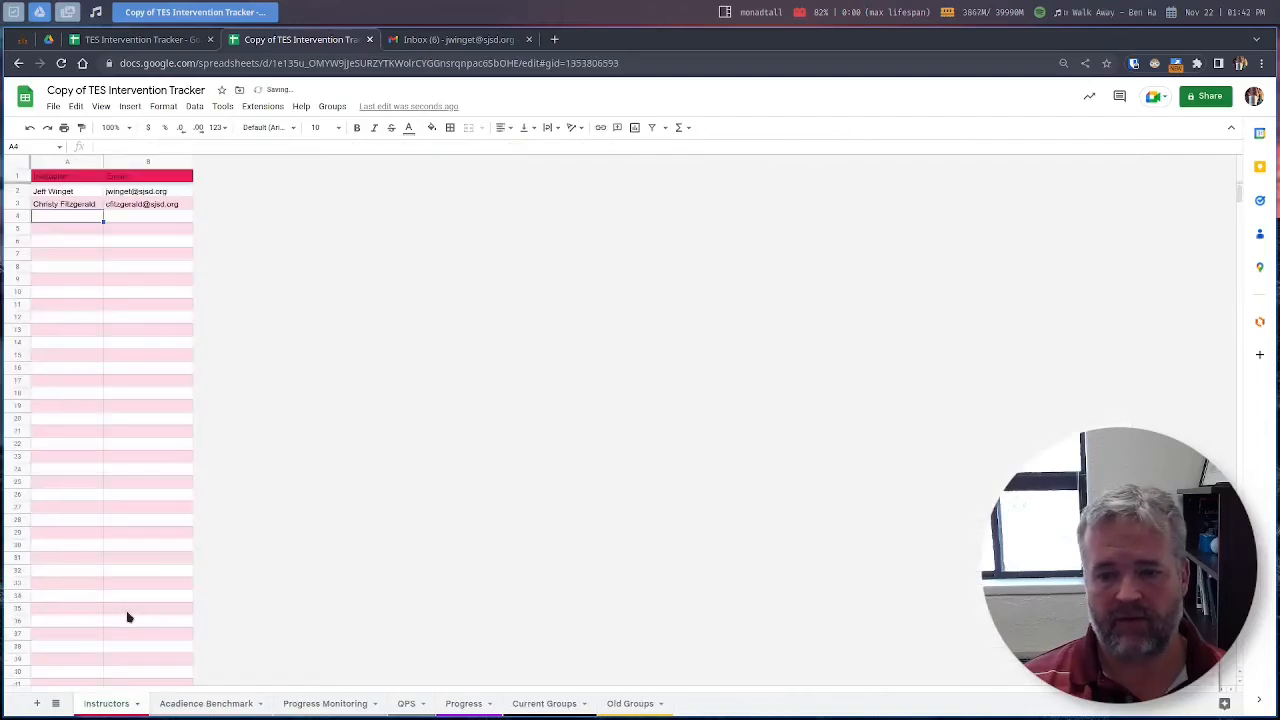
pyautogui.click(574, 705)
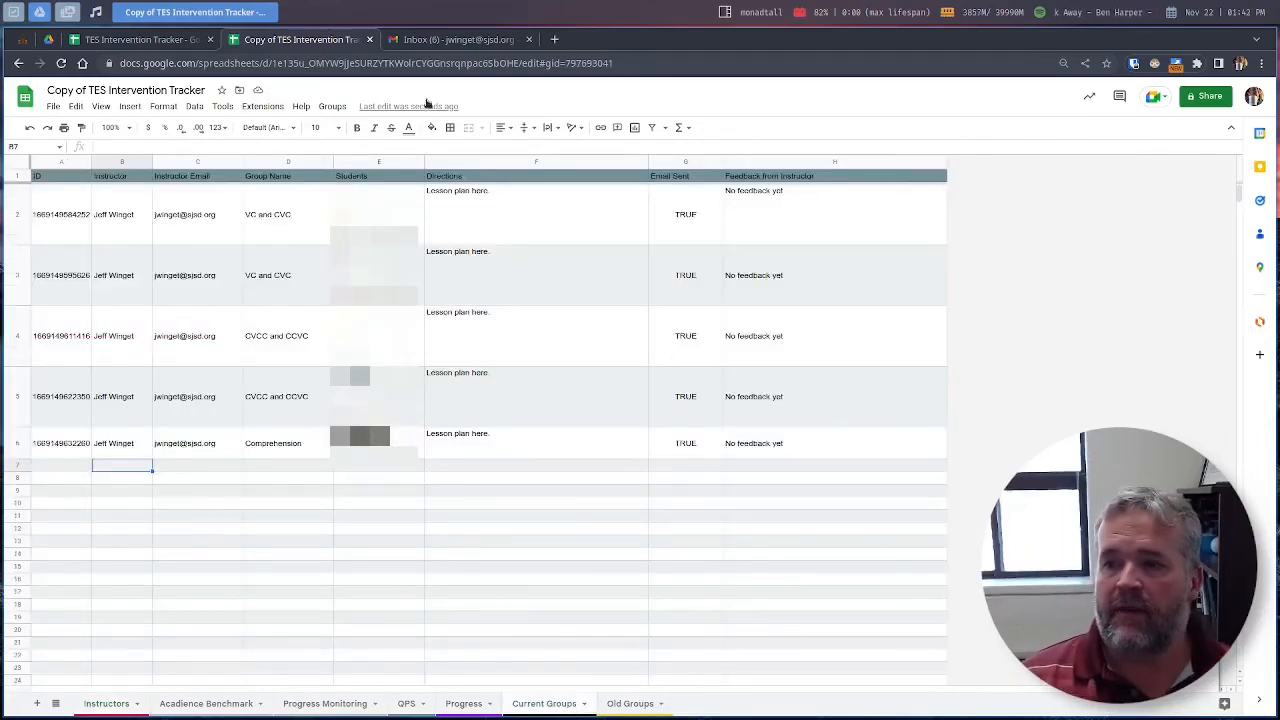
pyautogui.click(458, 42)
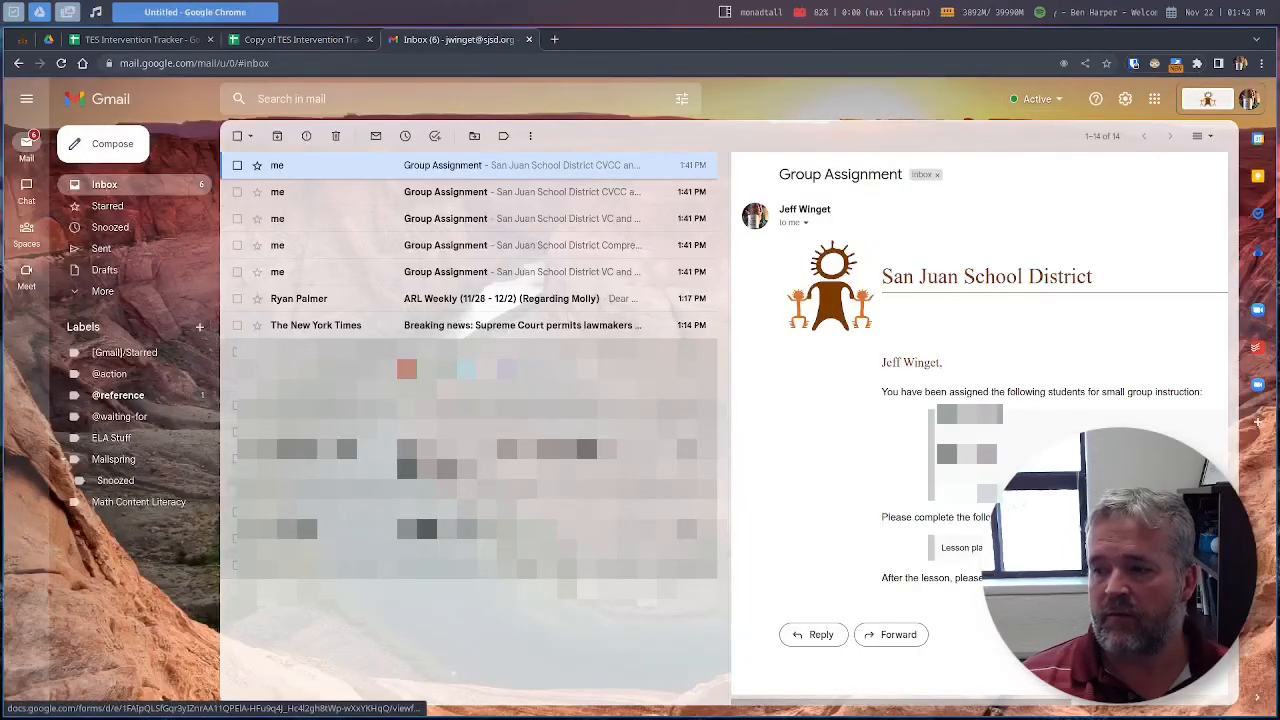
pyautogui.click(962, 547)
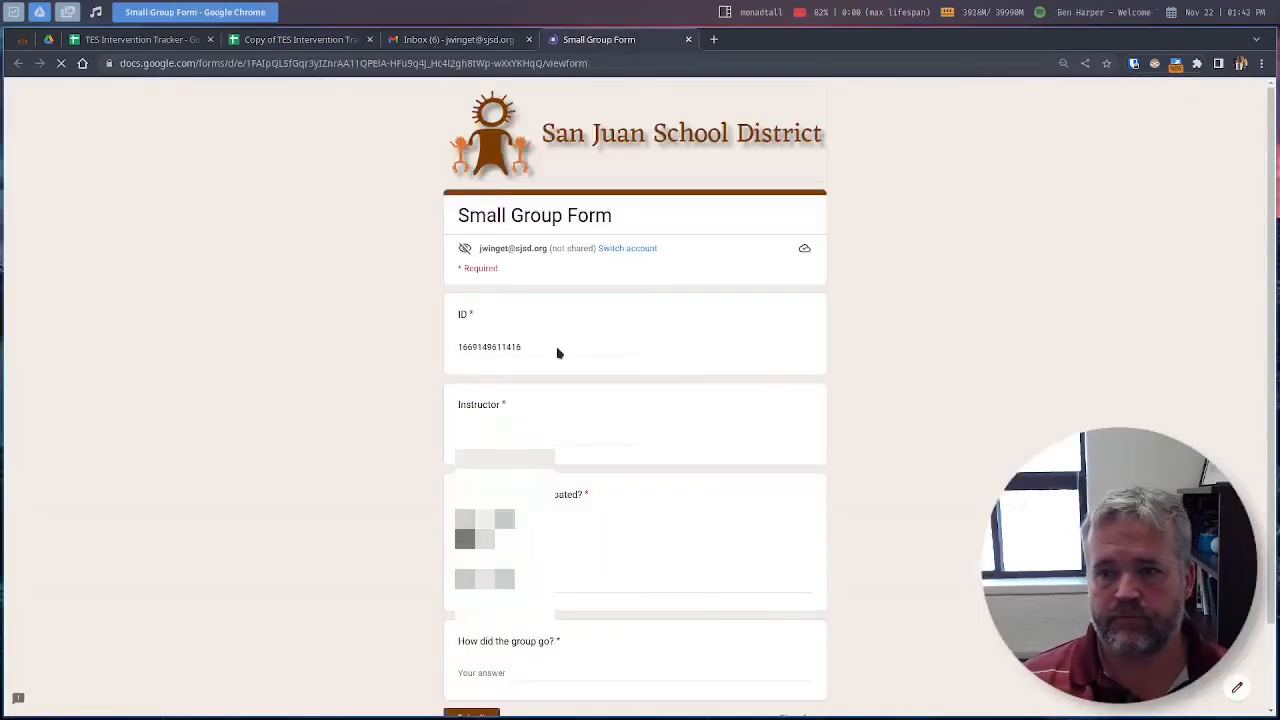
pyautogui.scroll(-2, 566, 380)
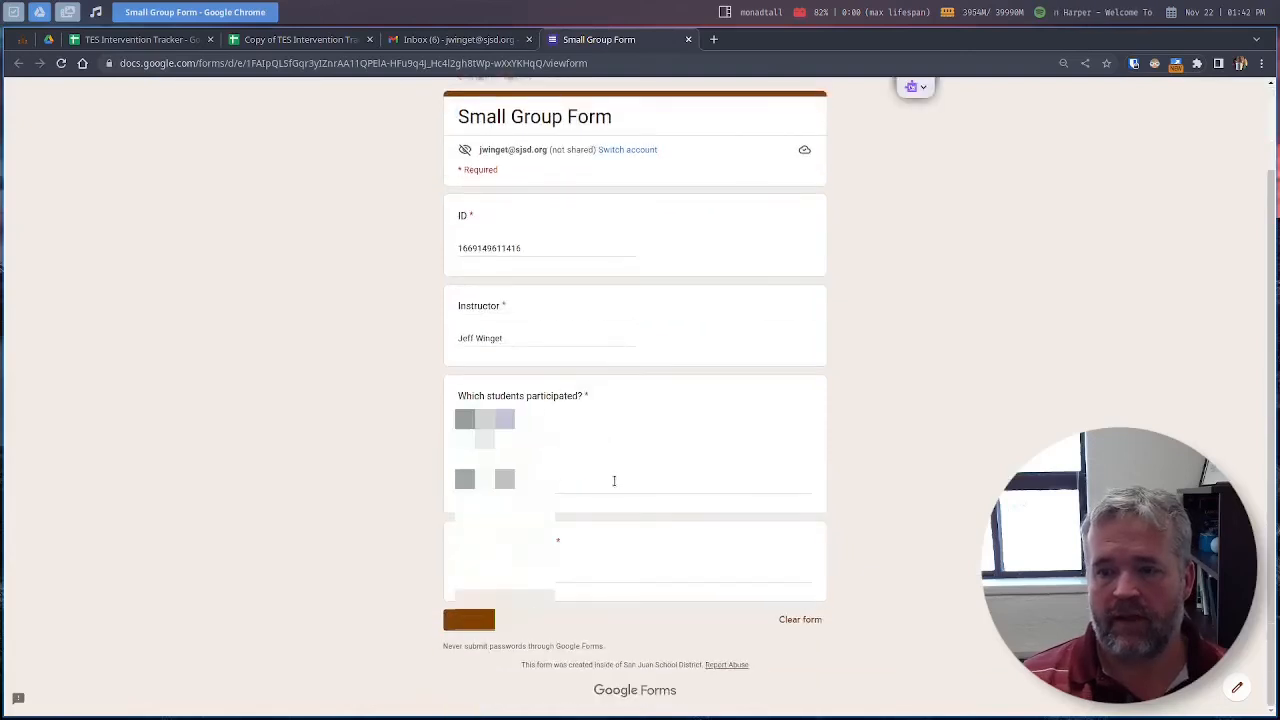
pyautogui.click(490, 485)
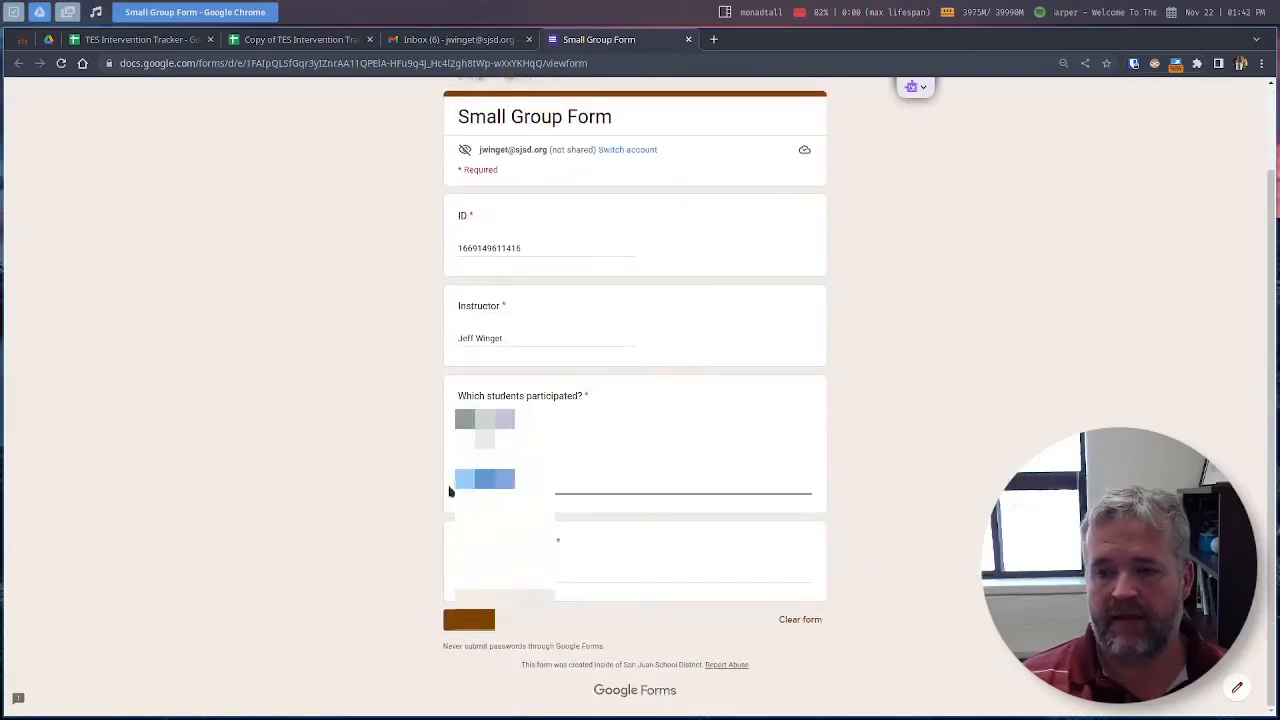
pyautogui.press('Return')
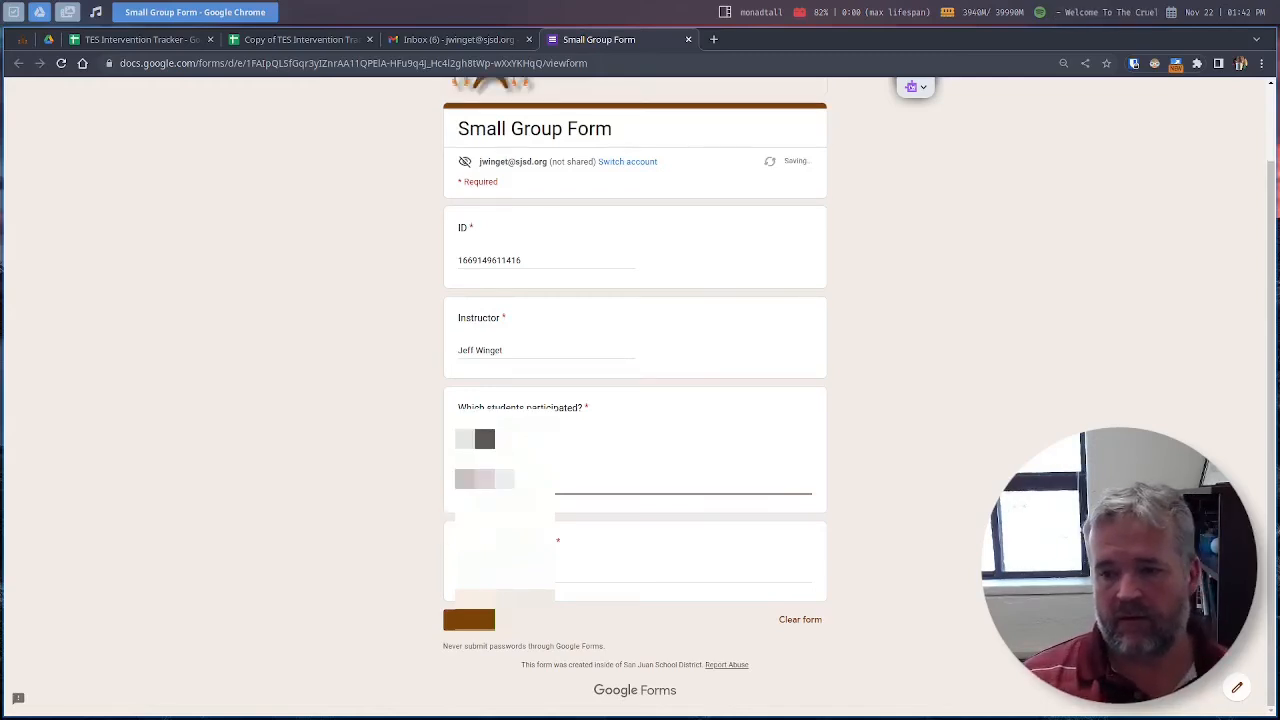
pyautogui.press('Tab')
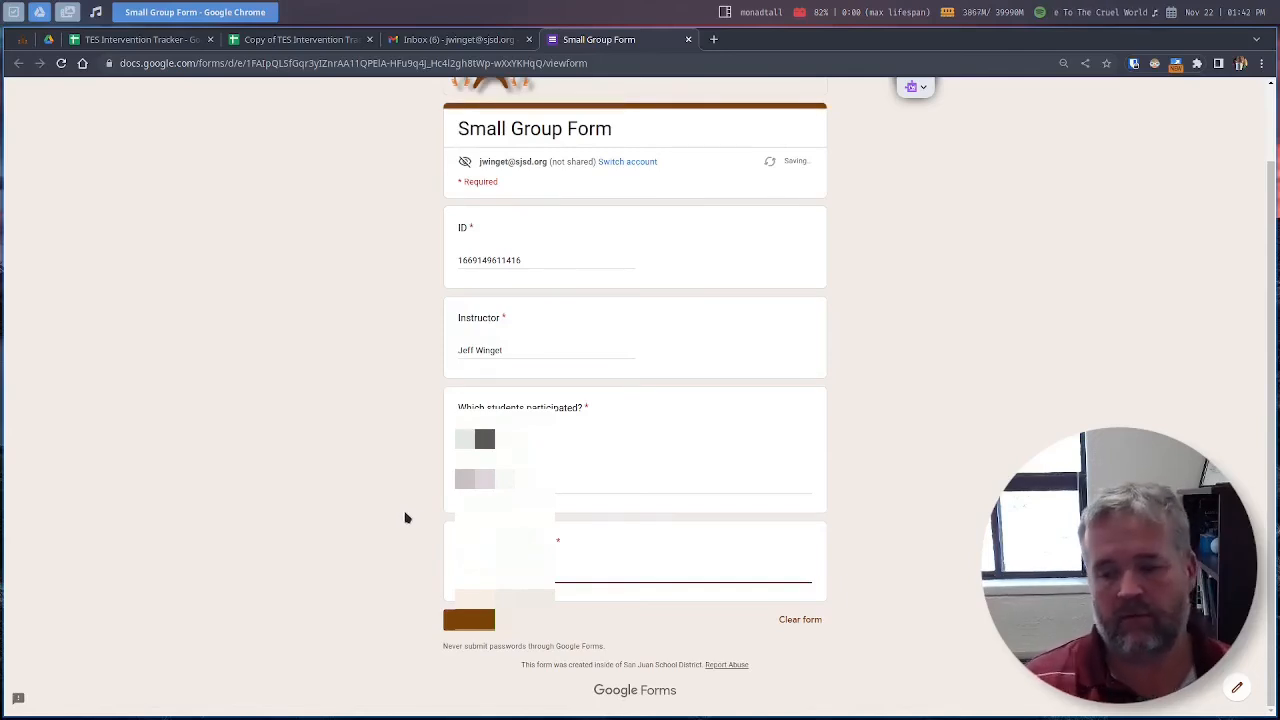
pyautogui.press('Tab')
pyautogui.press('Return')
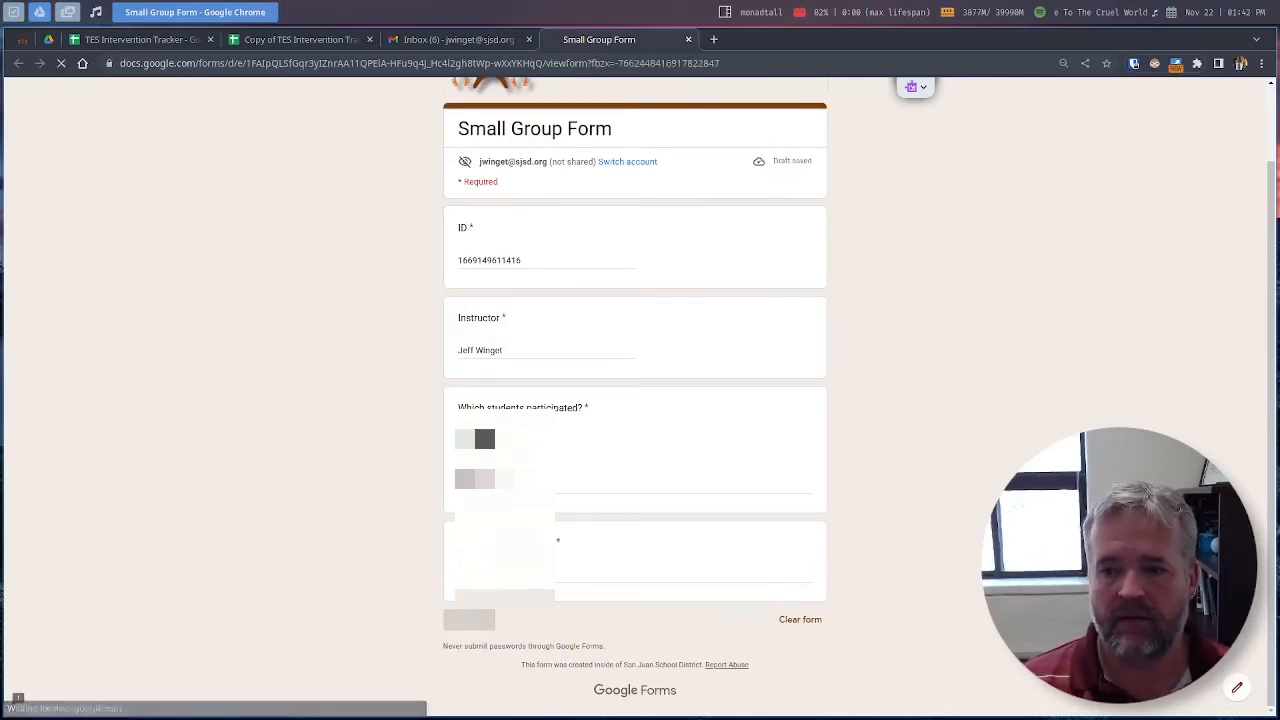
pyautogui.click(306, 45)
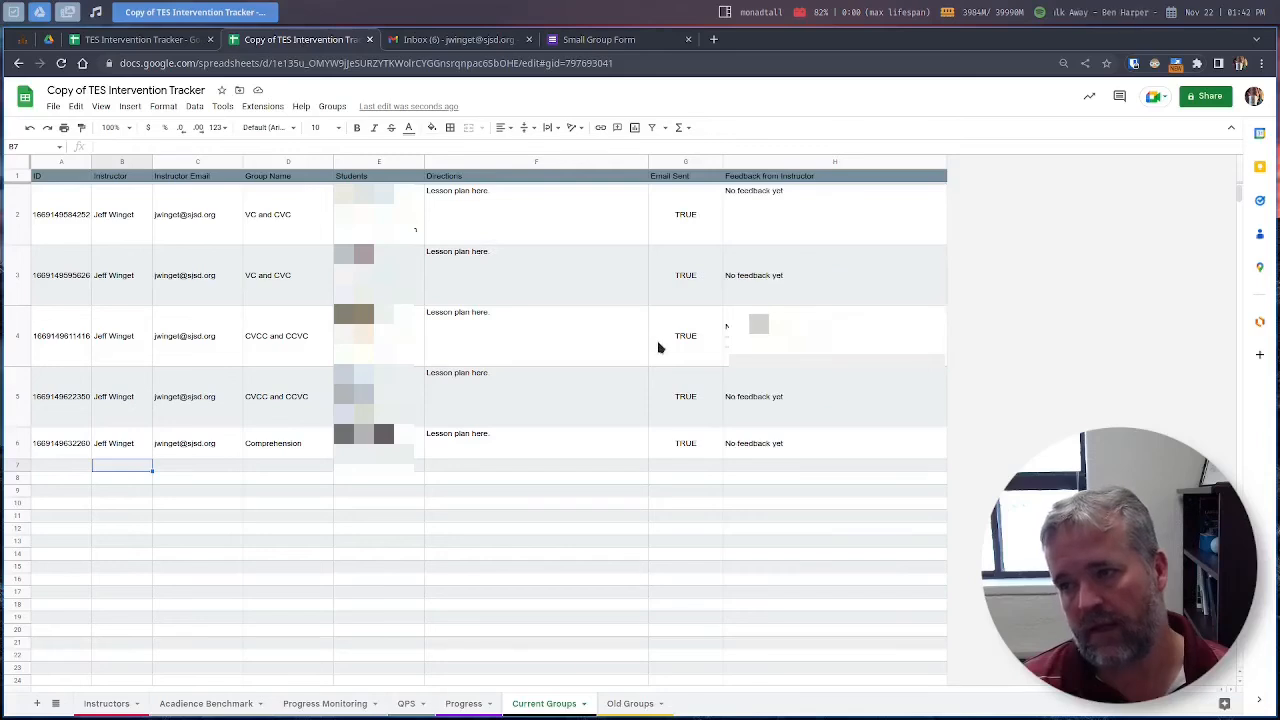
# Step: Check row 4's submitted feedback in Current Groups, then close the Small Group Form tab
pyautogui.click(17, 333)
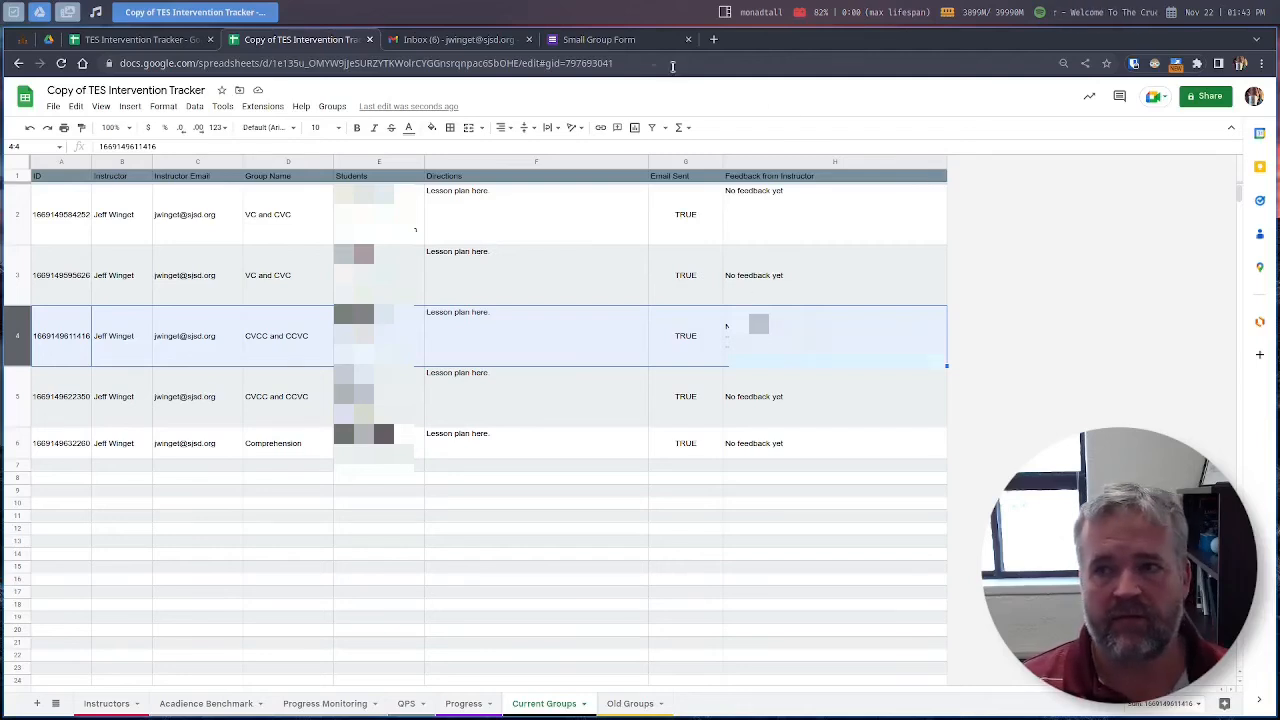
pyautogui.click(606, 45)
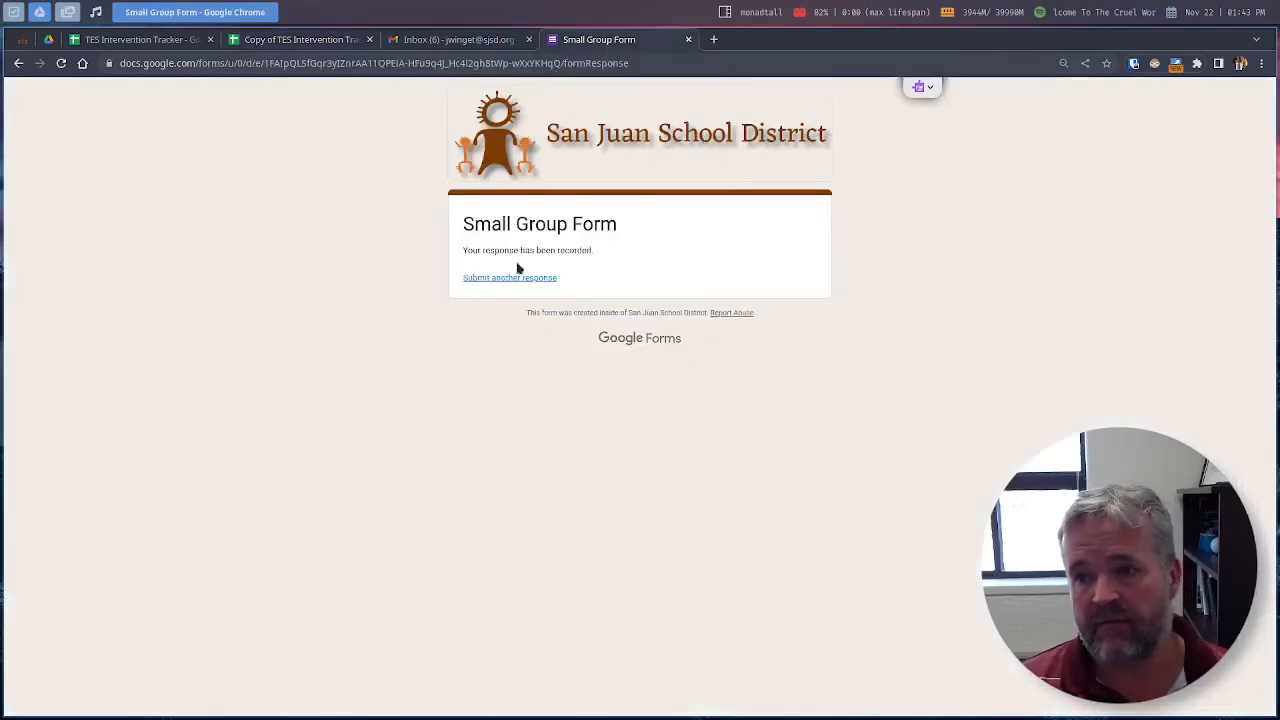
pyautogui.click(690, 39)
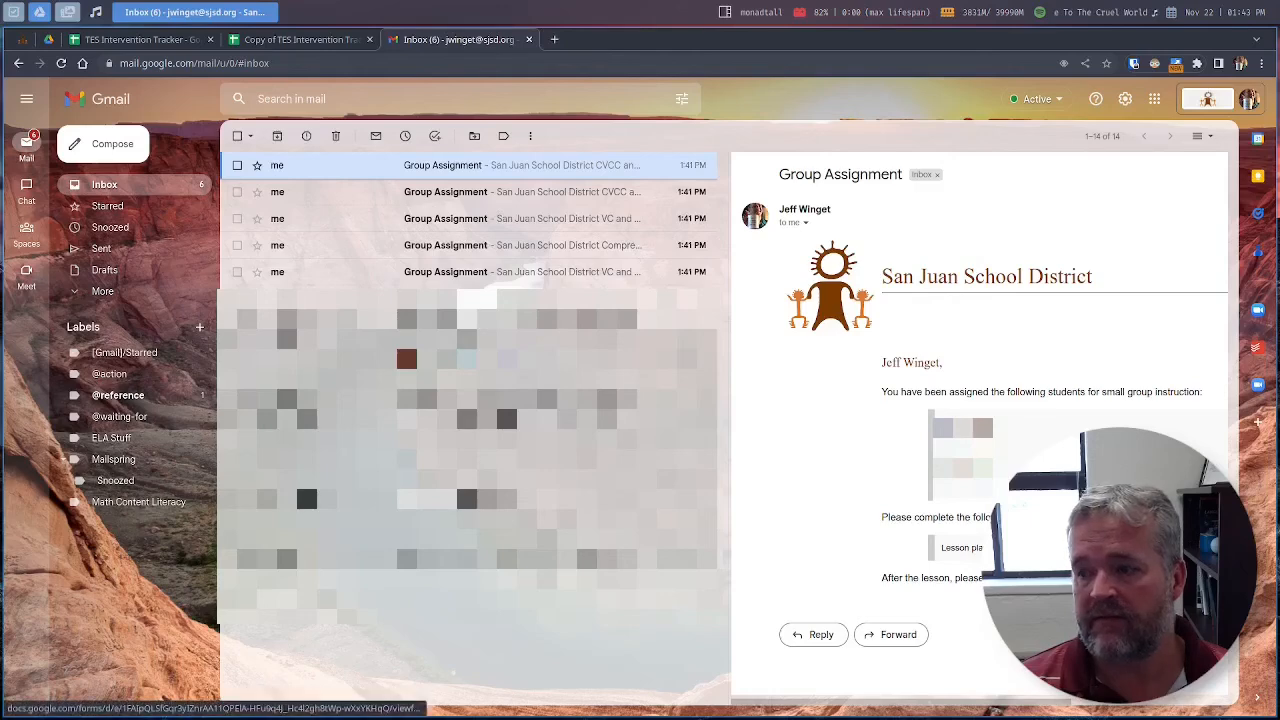
# Step: Submit a second Small Group Form response adding another student and feedback, then return to the tracker
pyautogui.click(1055, 578)
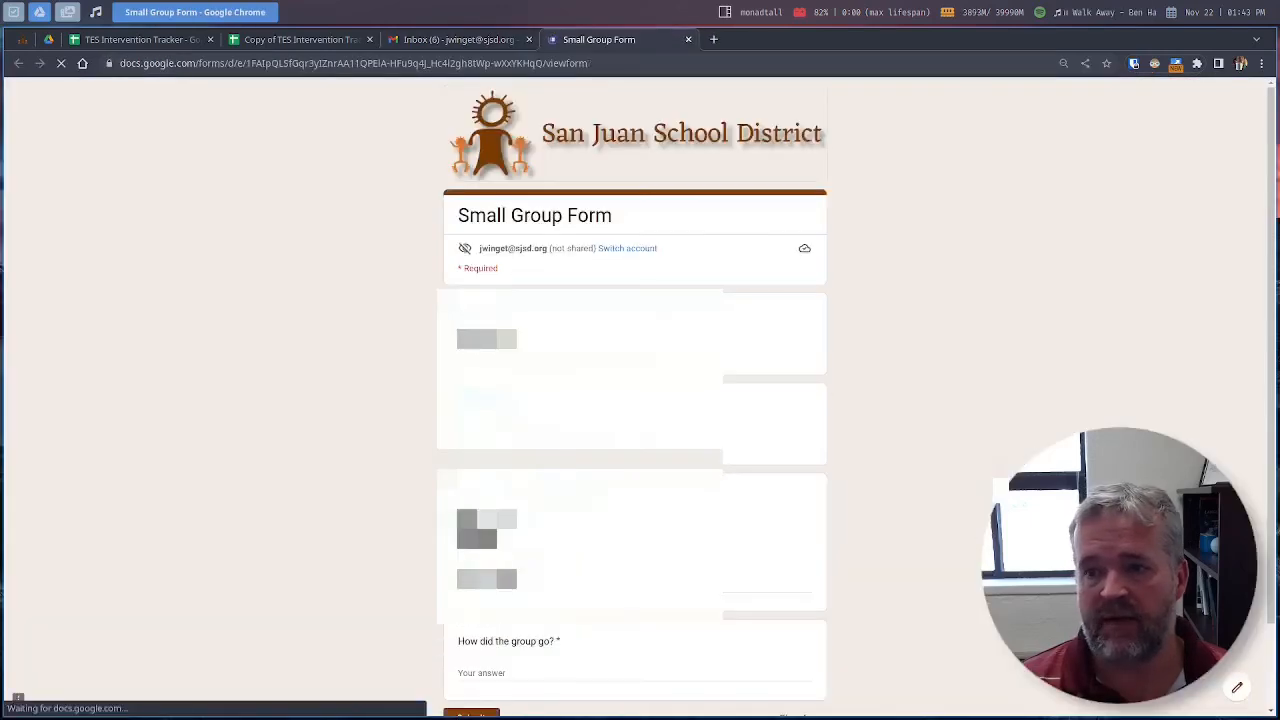
pyautogui.scroll(-3, 567, 440)
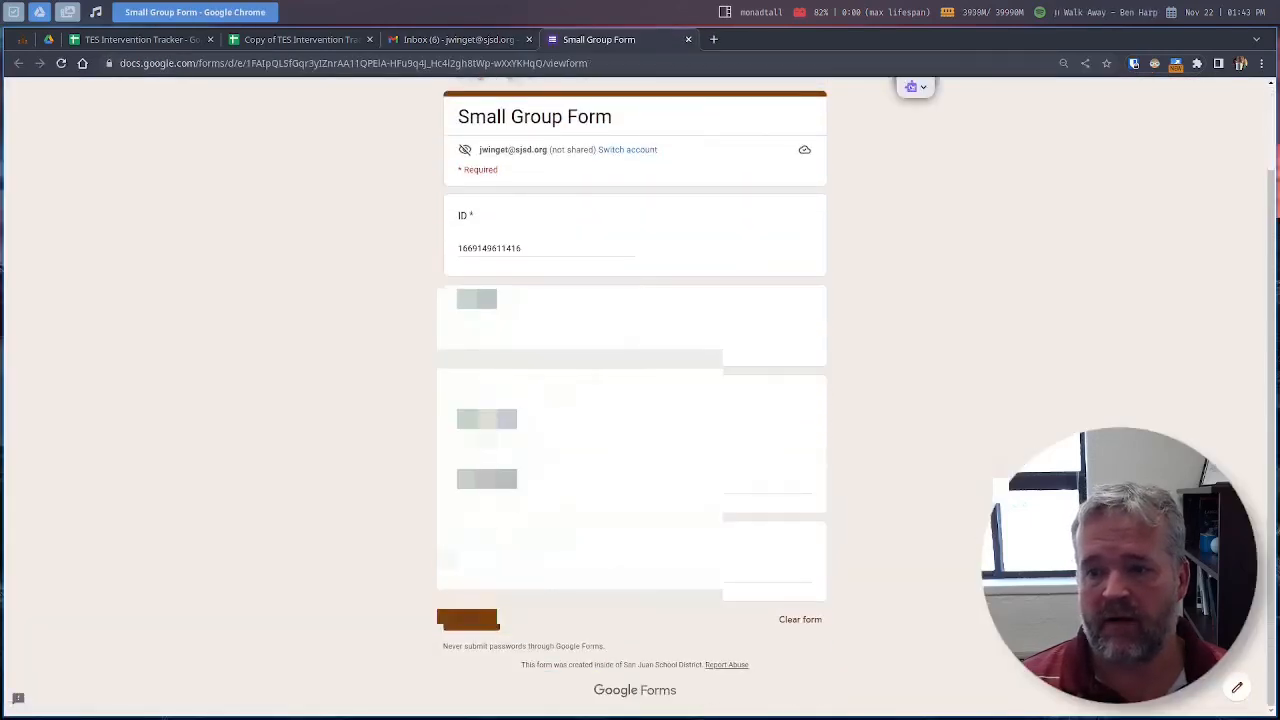
pyautogui.click(578, 482)
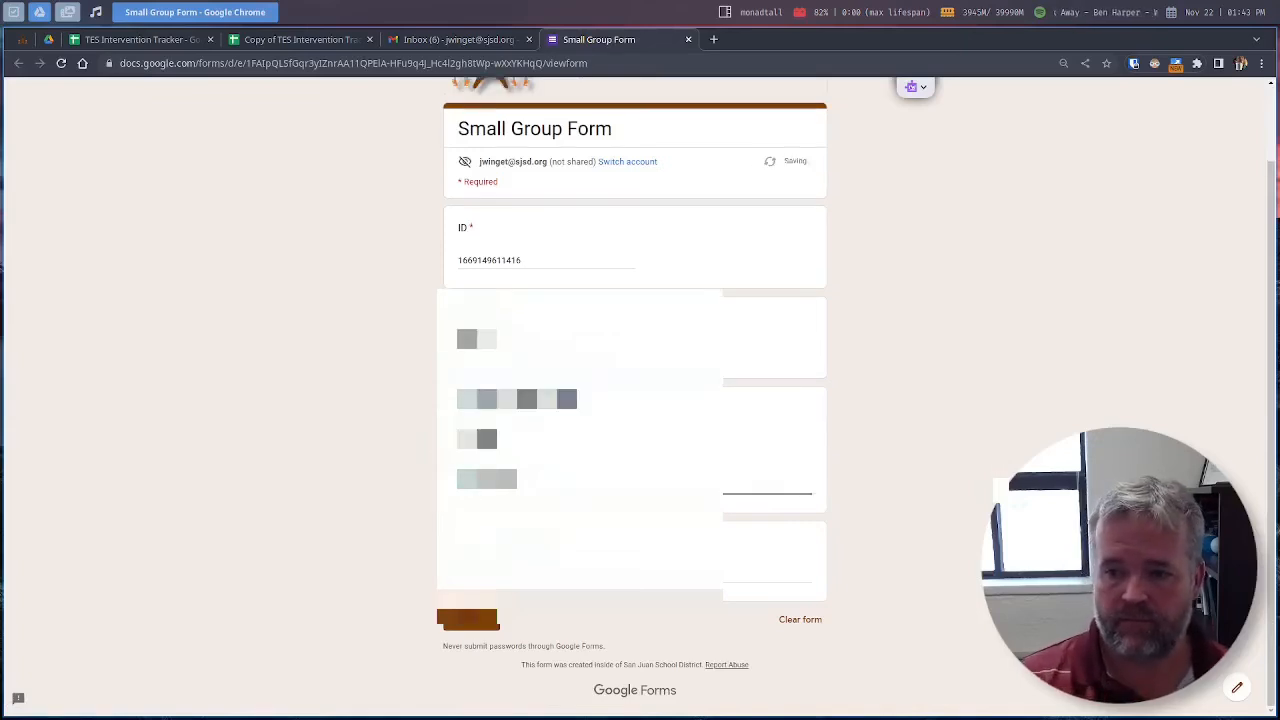
pyautogui.click(506, 559)
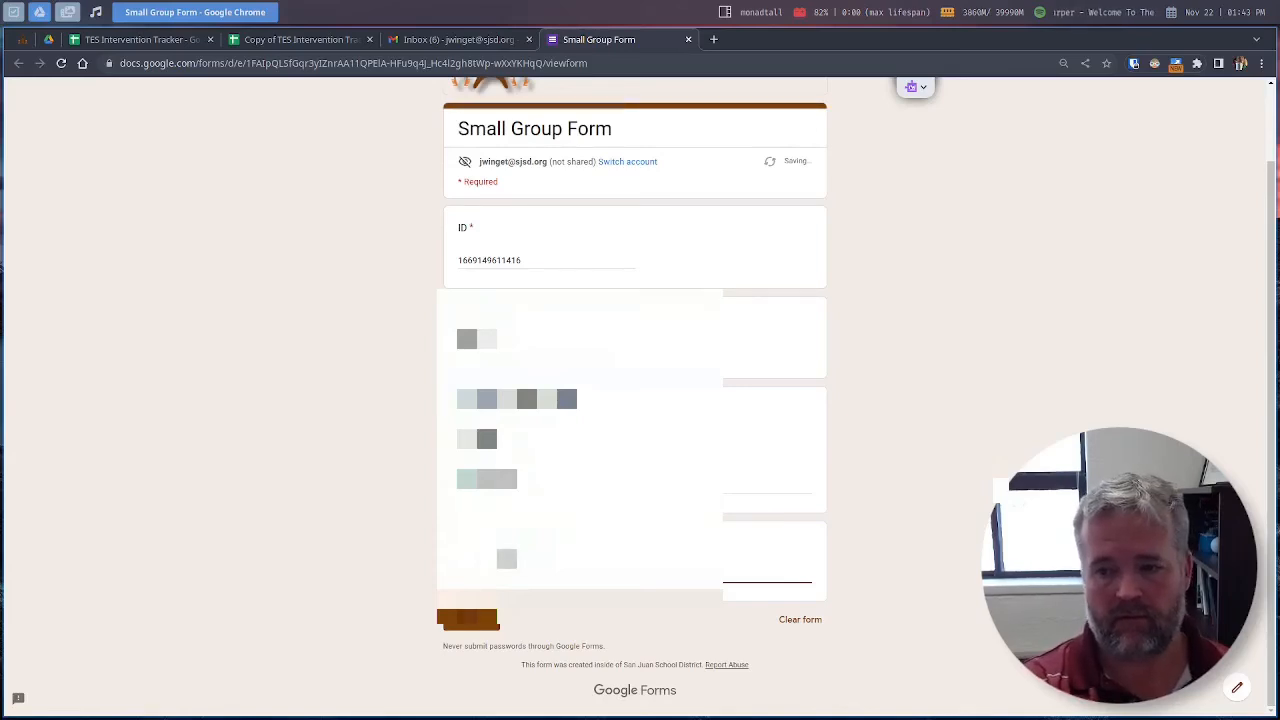
pyautogui.click(467, 619)
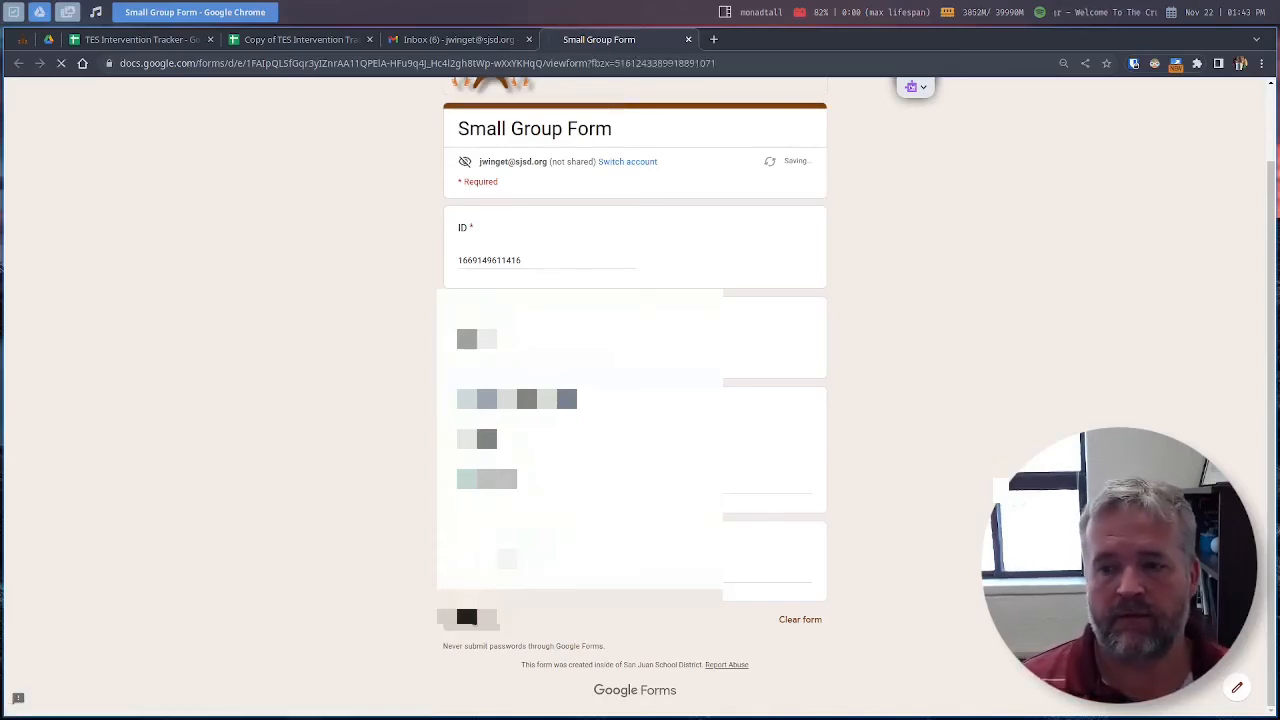
pyautogui.click(292, 46)
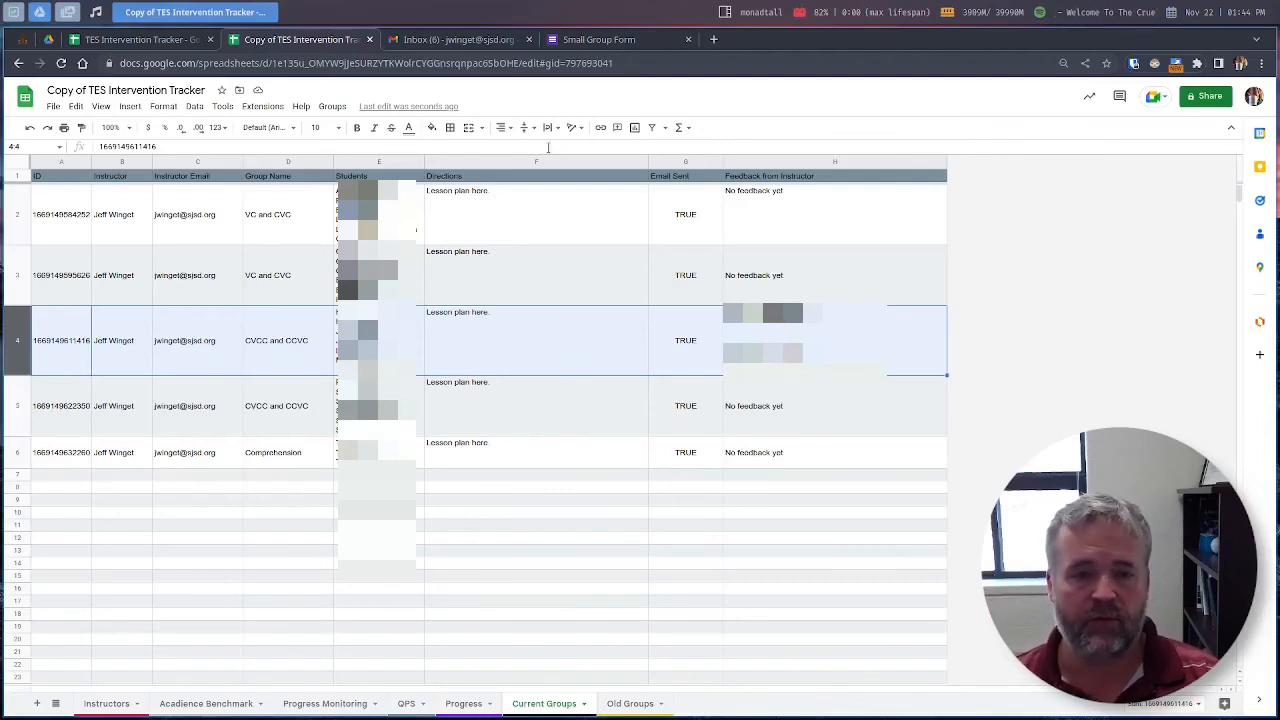
# Step: Run Groups > Clear Current Groups and view the five archived groups on Old Groups
pyautogui.click(334, 107)
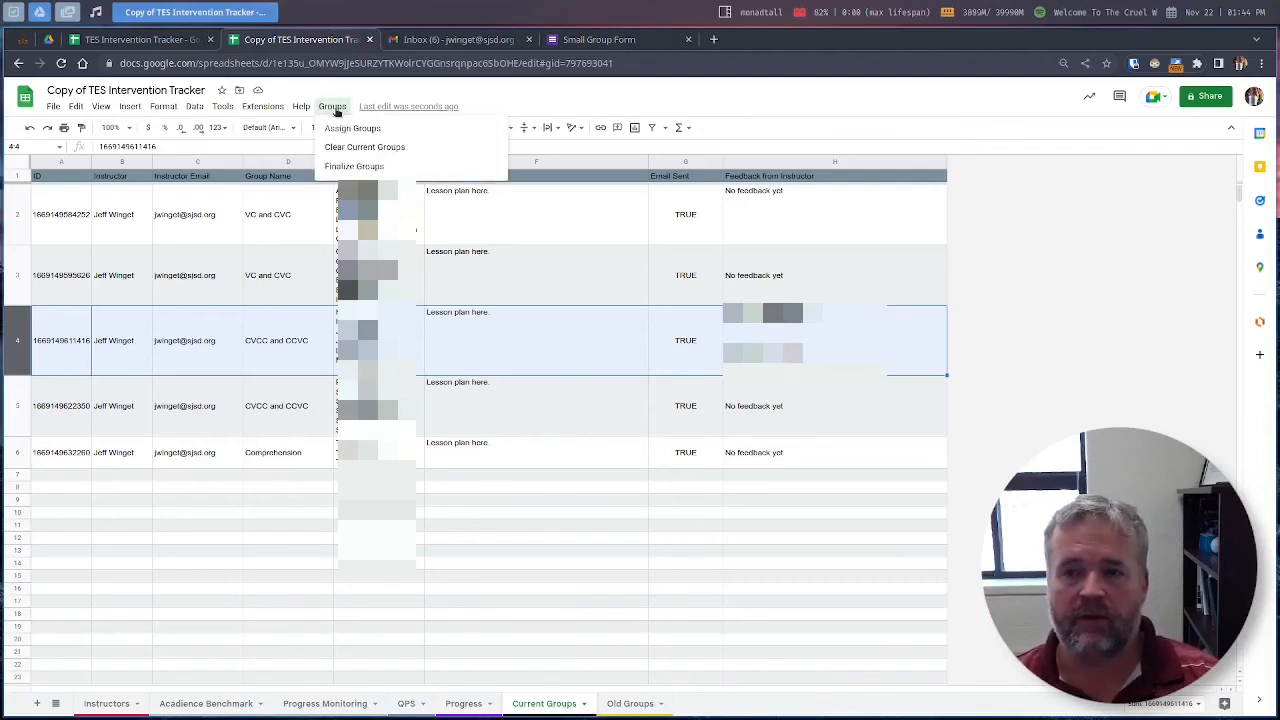
pyautogui.click(342, 148)
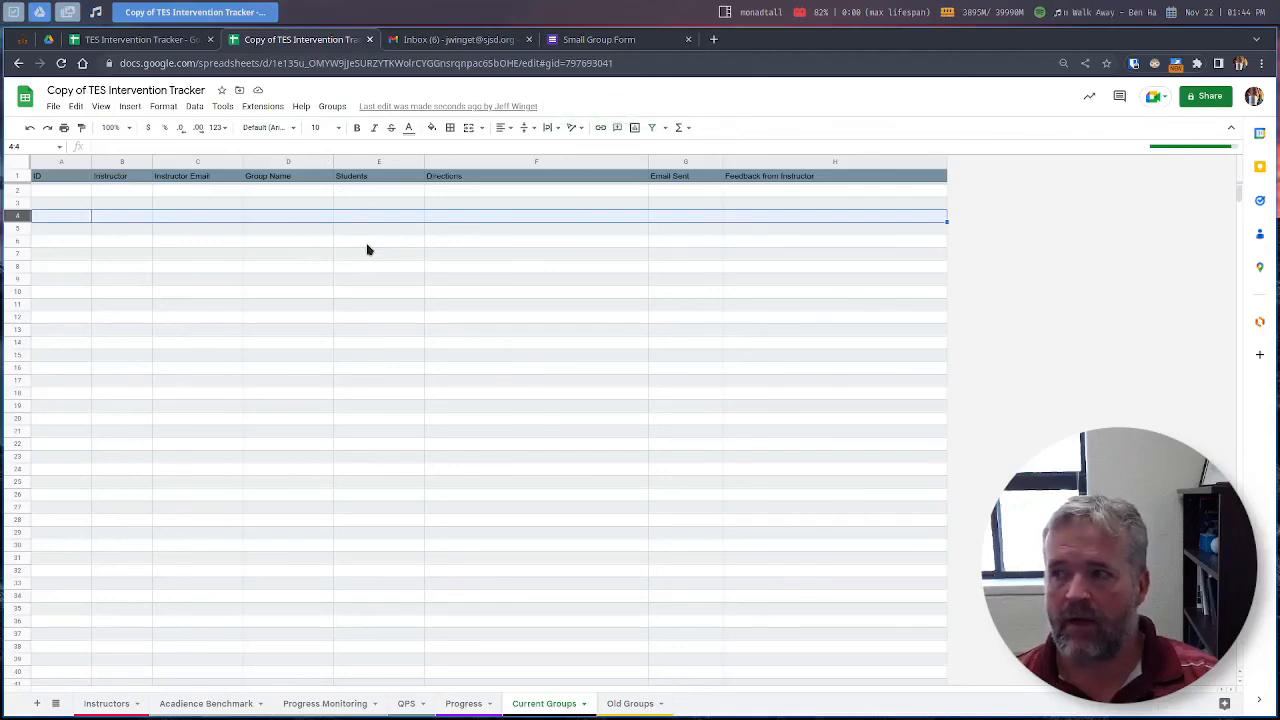
pyautogui.click(620, 706)
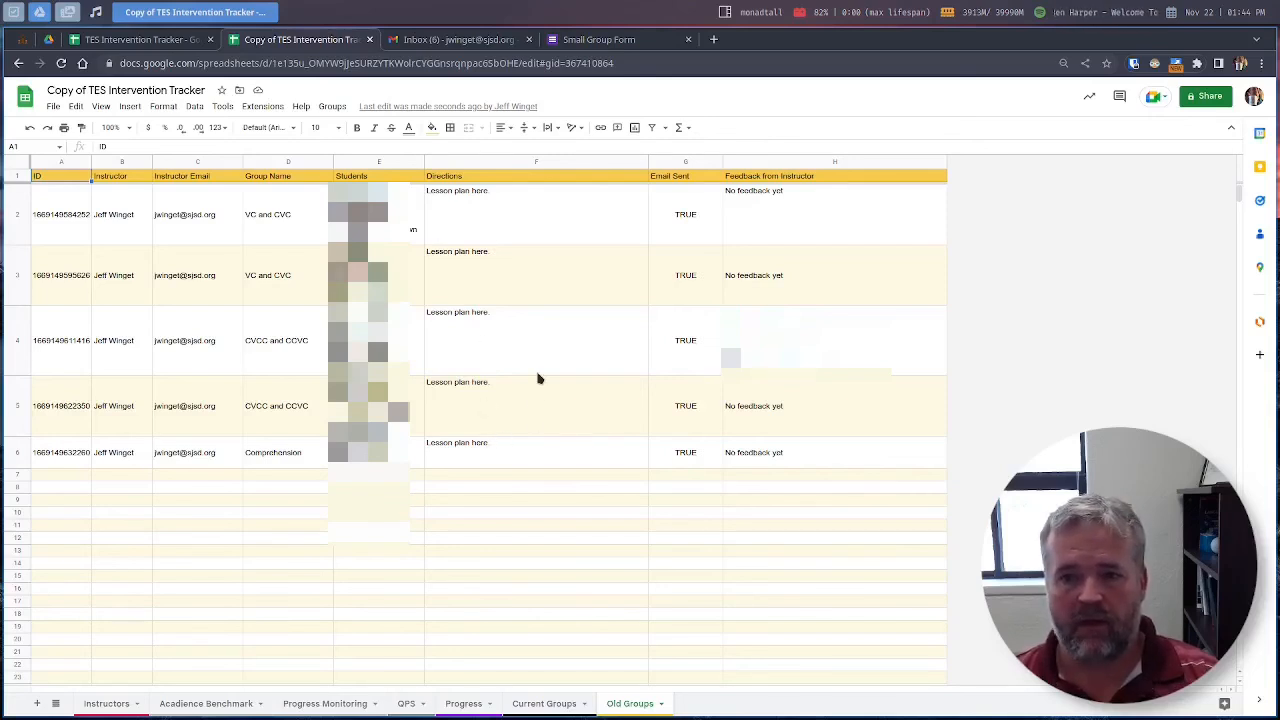
pyautogui.hotkey('ctrl', 'f')
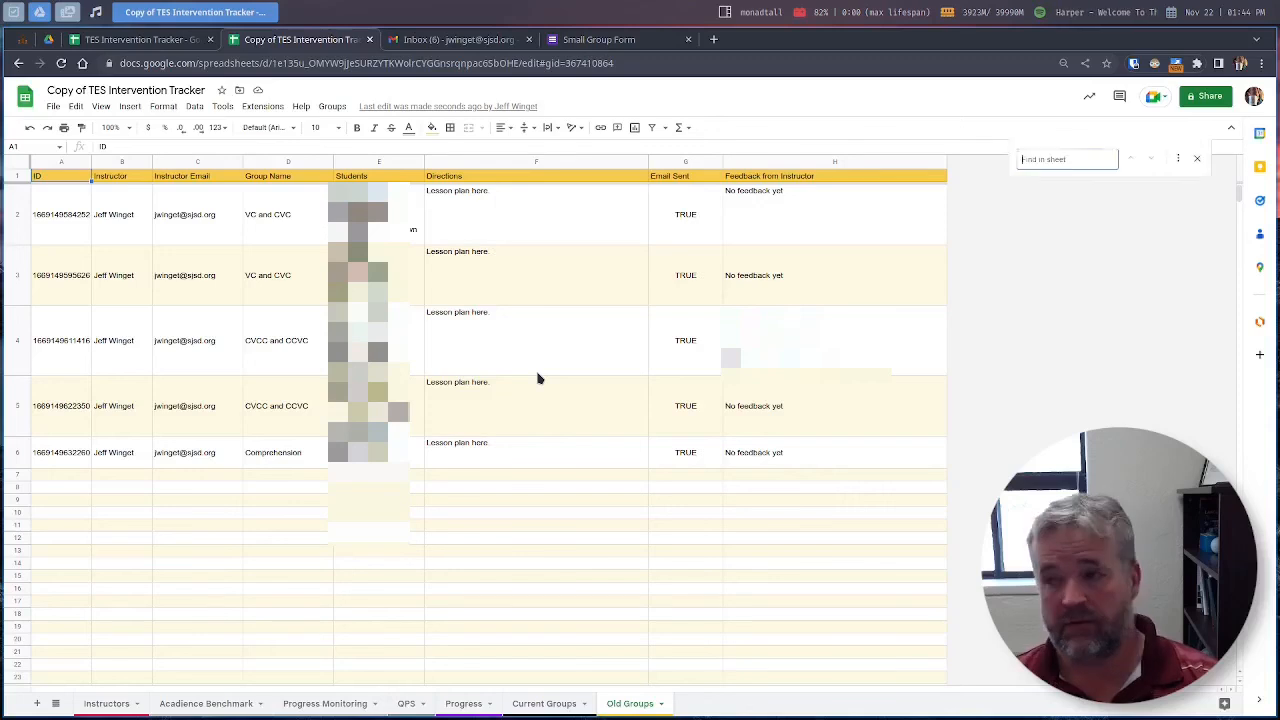
pyautogui.write('autumn')
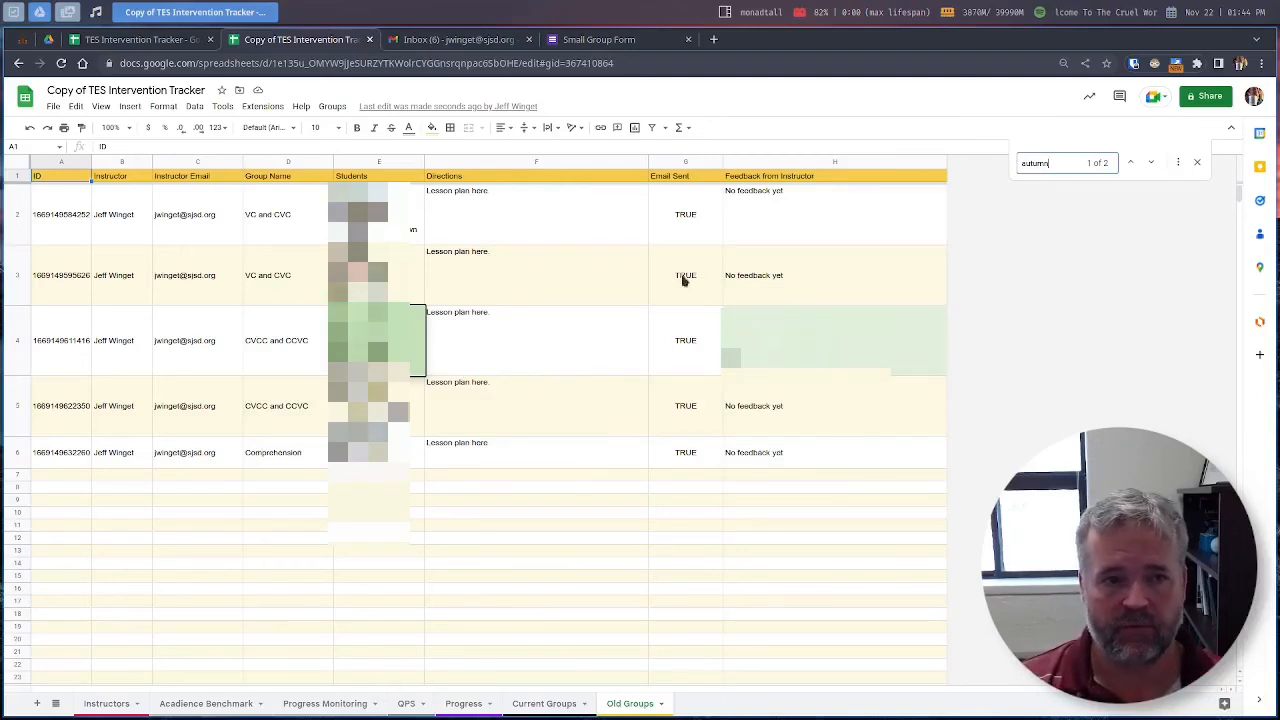
pyautogui.click(1199, 164)
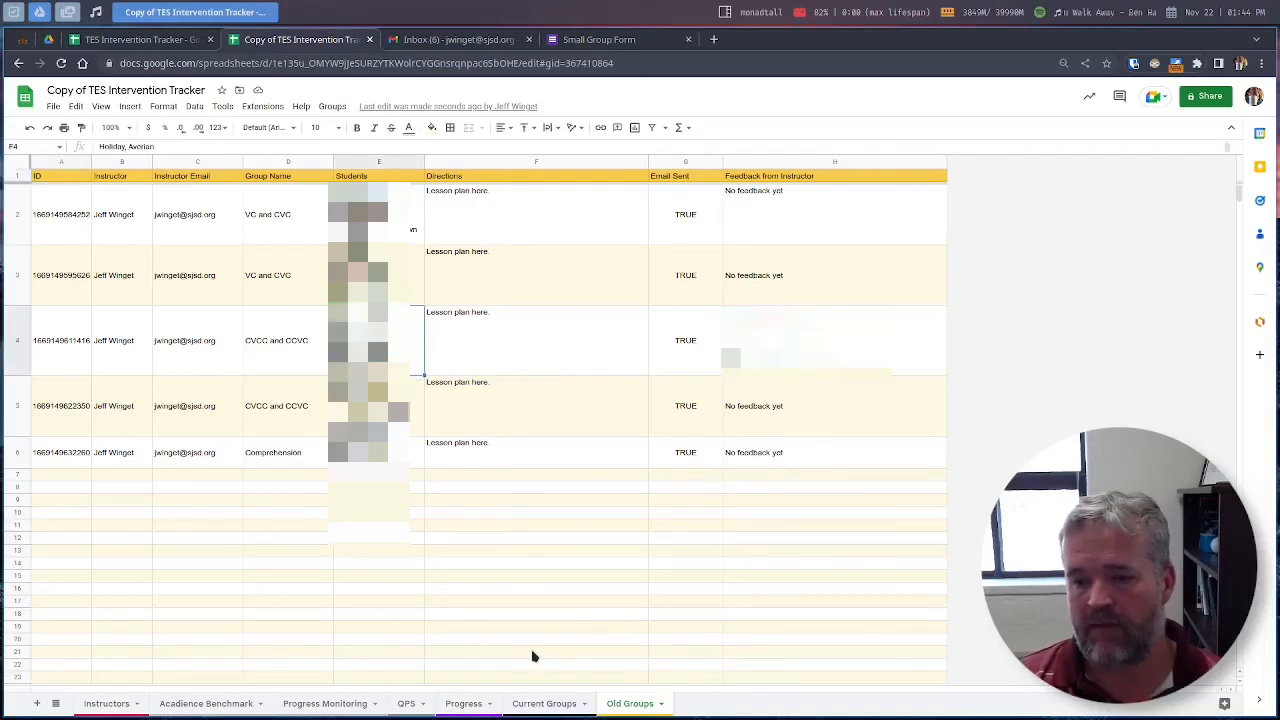
# Step: On the Progress sheet, enter 3 in G2, then delete it so column G stays empty
pyautogui.click(468, 706)
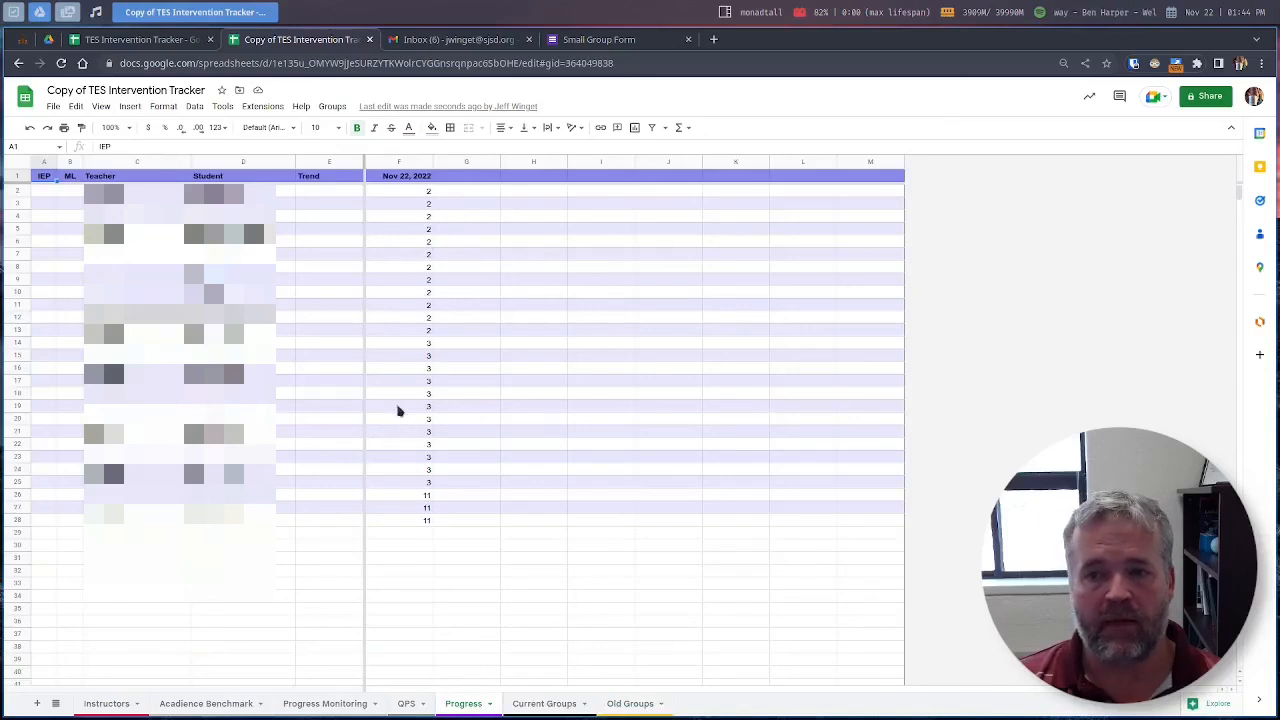
pyautogui.click(466, 195)
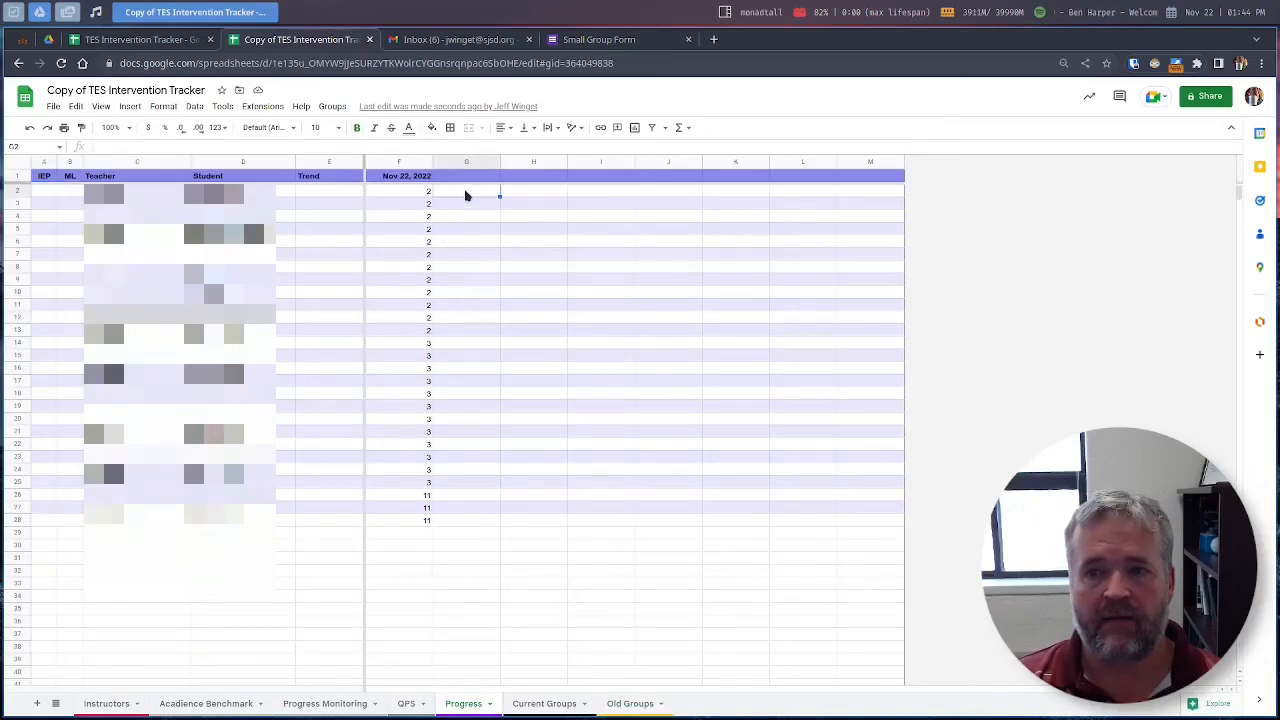
pyautogui.write('3')
pyautogui.press('Return')
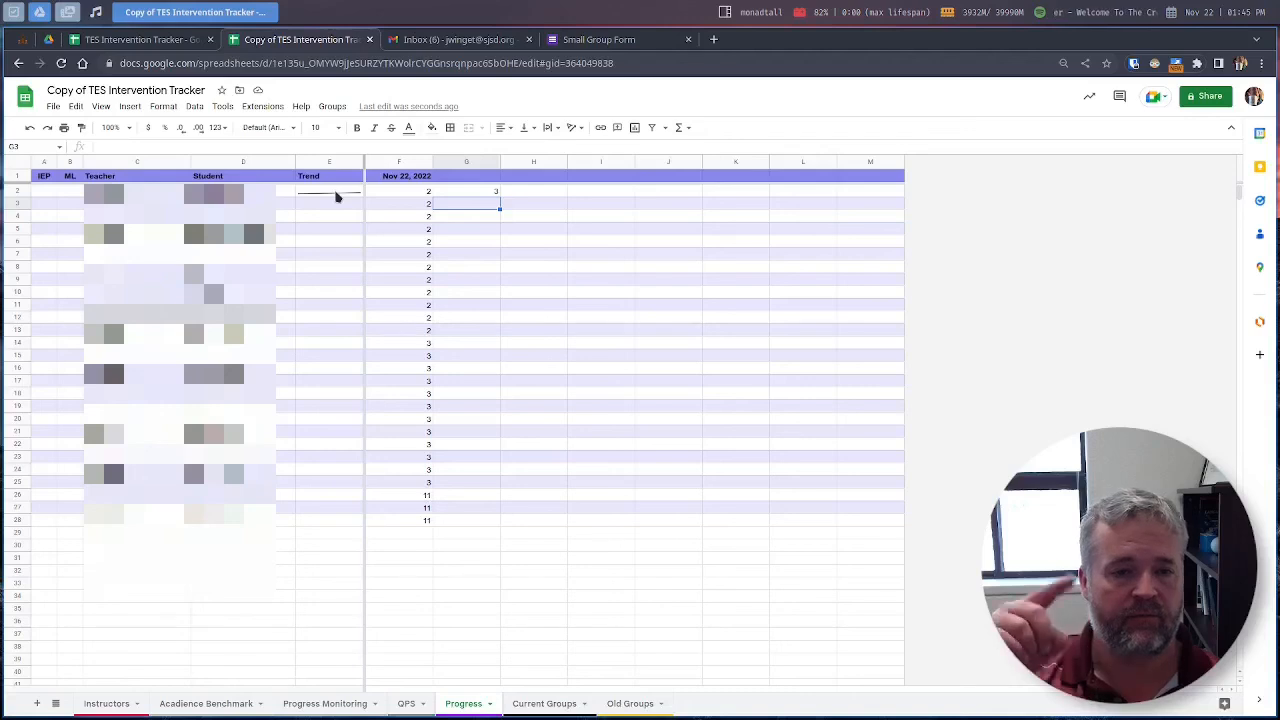
pyautogui.click(452, 195)
pyautogui.press('Delete')
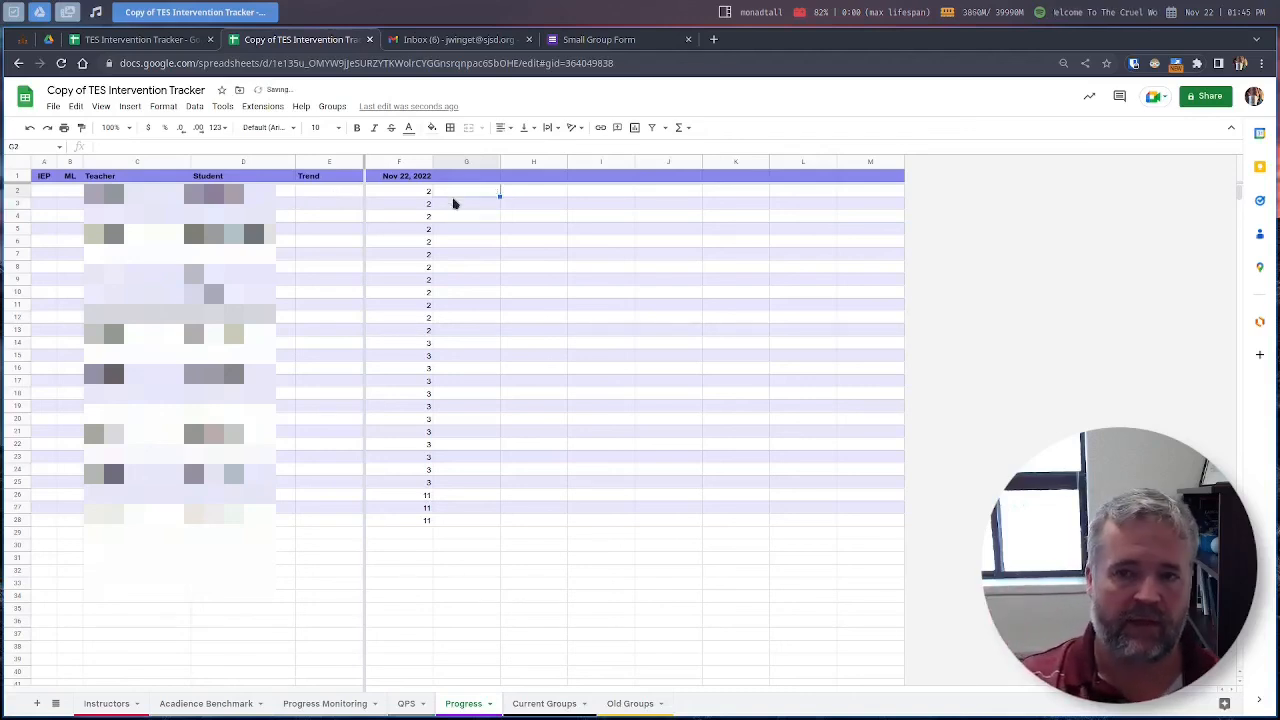
pyautogui.press('Down')
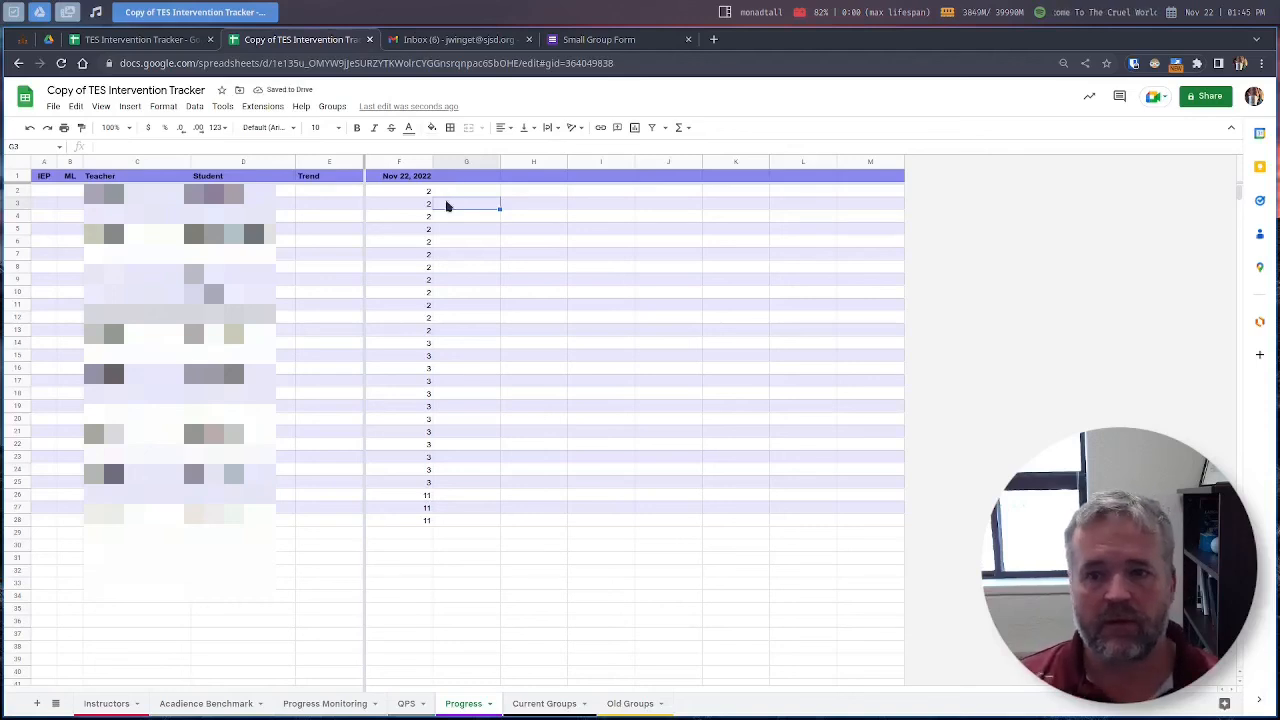